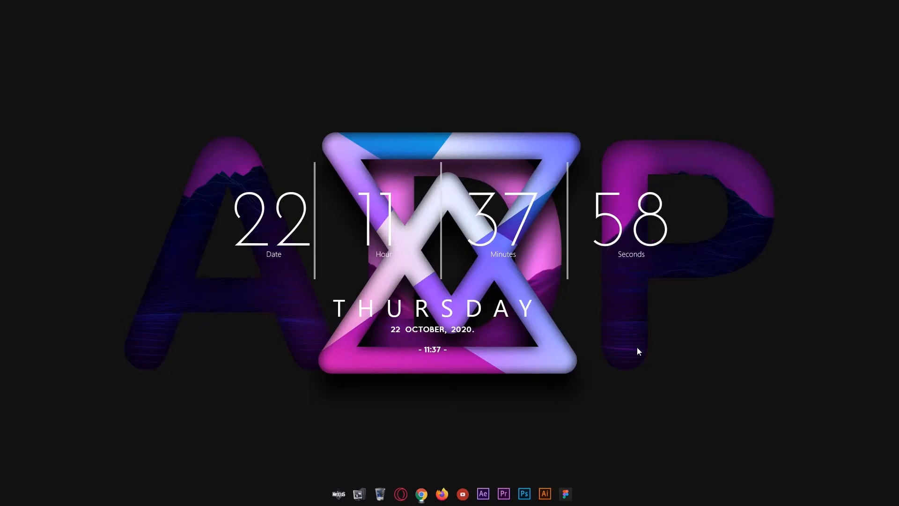
Create the 20-second, 1920×1080, 60 fps composition 'Charts' and add chart.ai to it
click(485, 494)
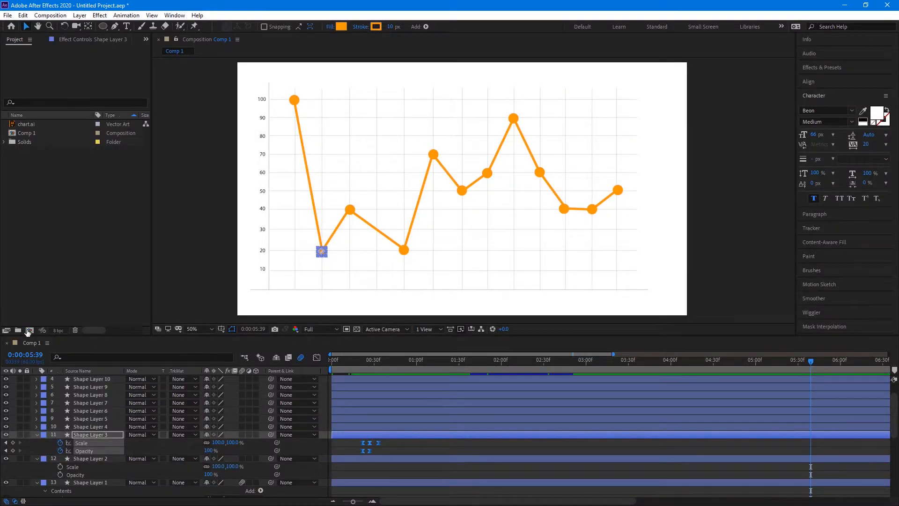
click(29, 331)
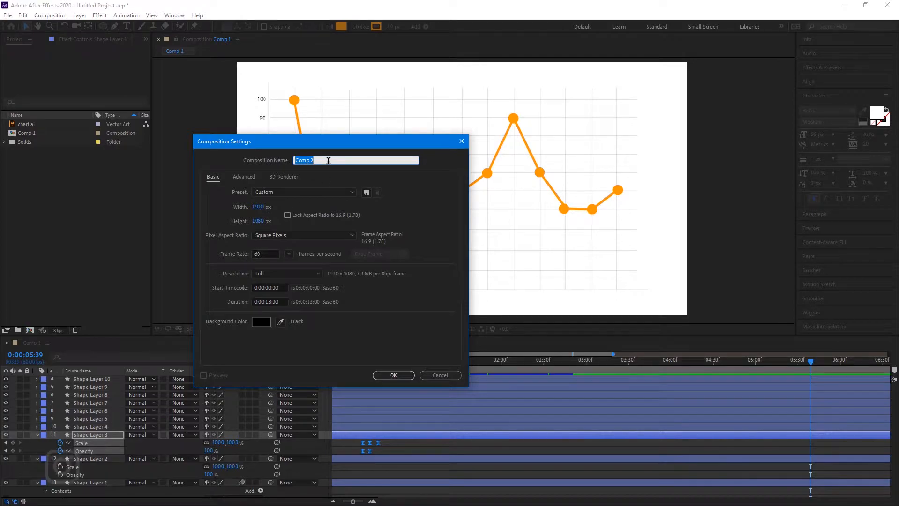
text(Charts)
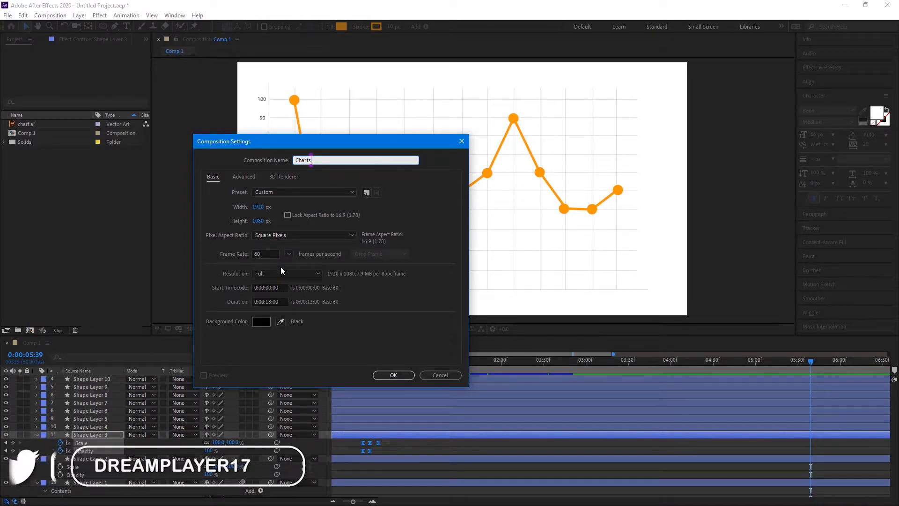
click(269, 301)
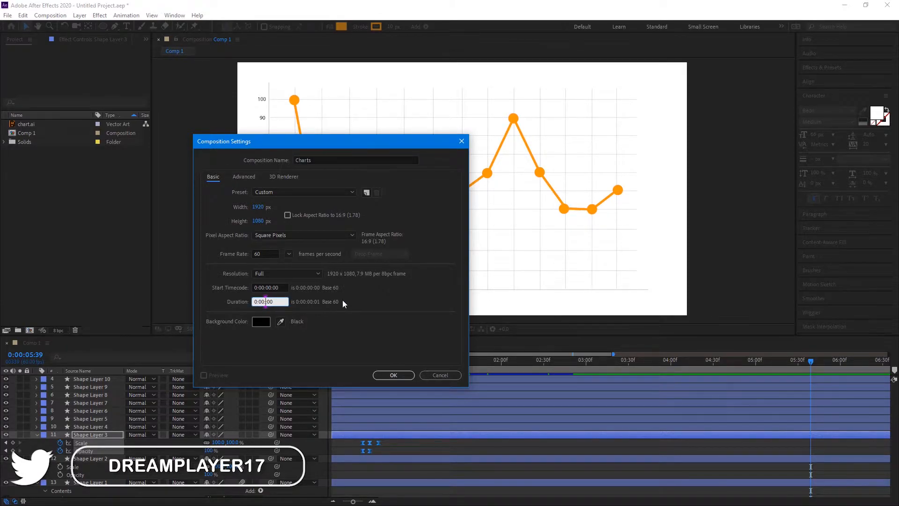
key(BackSpace)
key(BackSpace)
text(20)
key(Return)
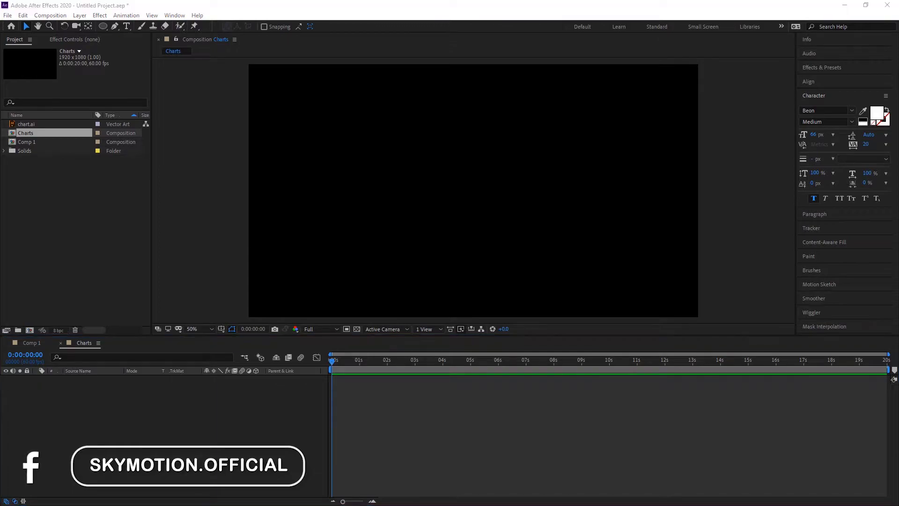
drag(70, 505, 139, 424)
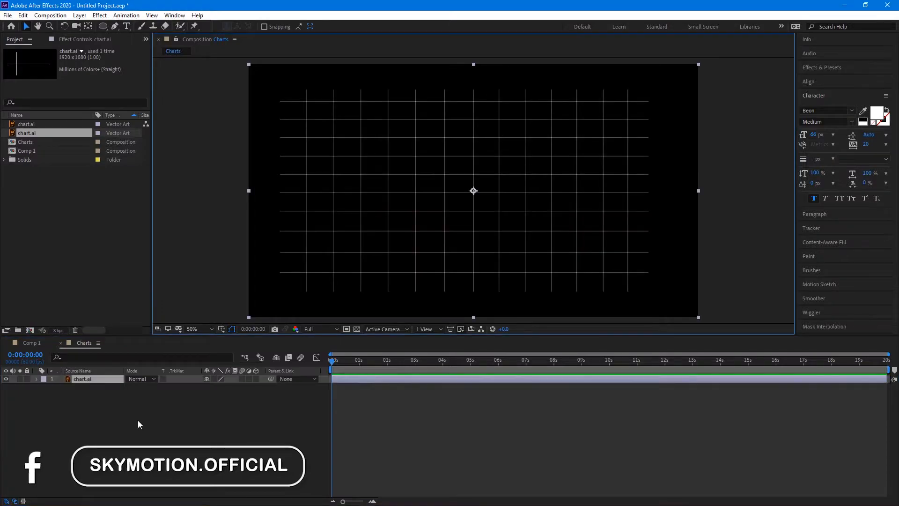
Create a new white solid layer named bg
right_click(116, 398)
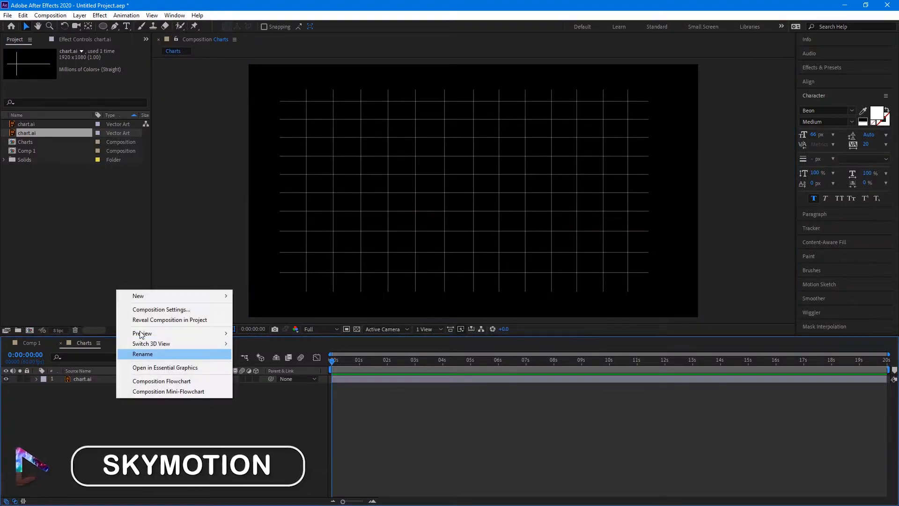
mouse_move(158, 296)
click(263, 317)
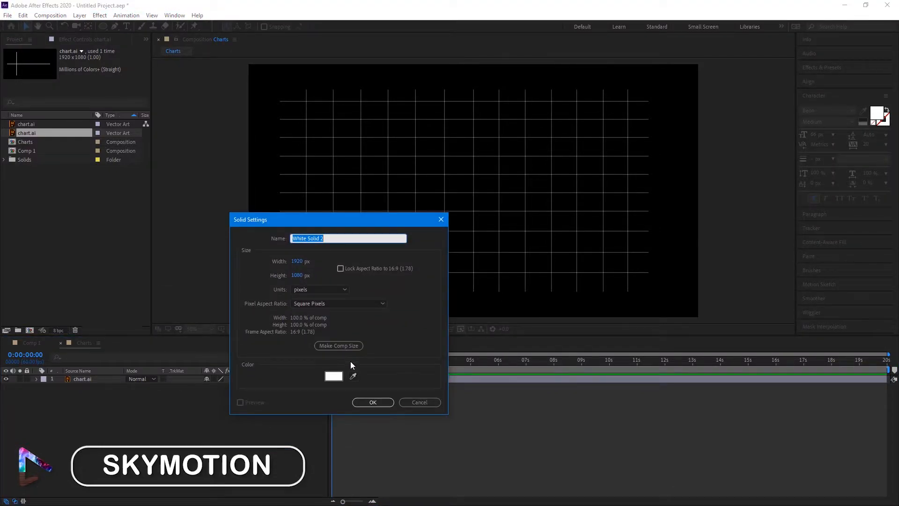
text(bg)
key(Return)
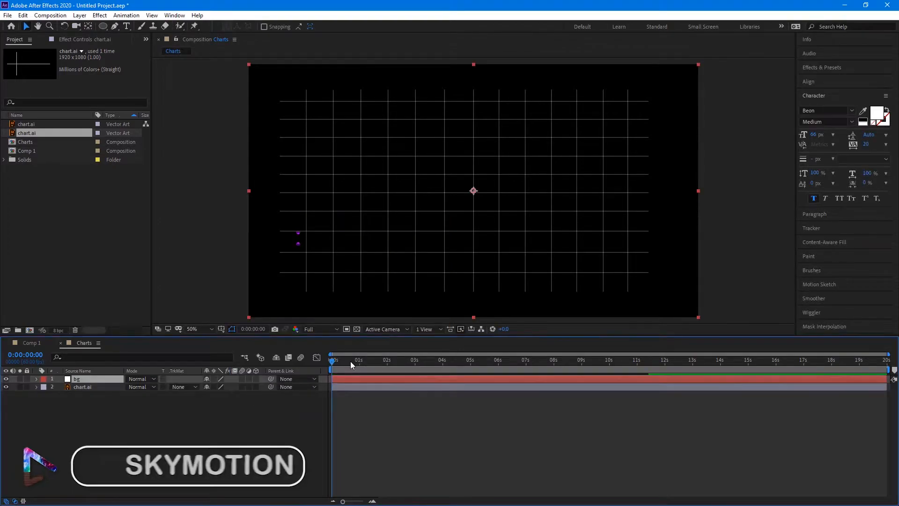
Move the bg solid below chart.ai so the grid shows on white
drag(84, 378, 83, 397)
click(246, 463)
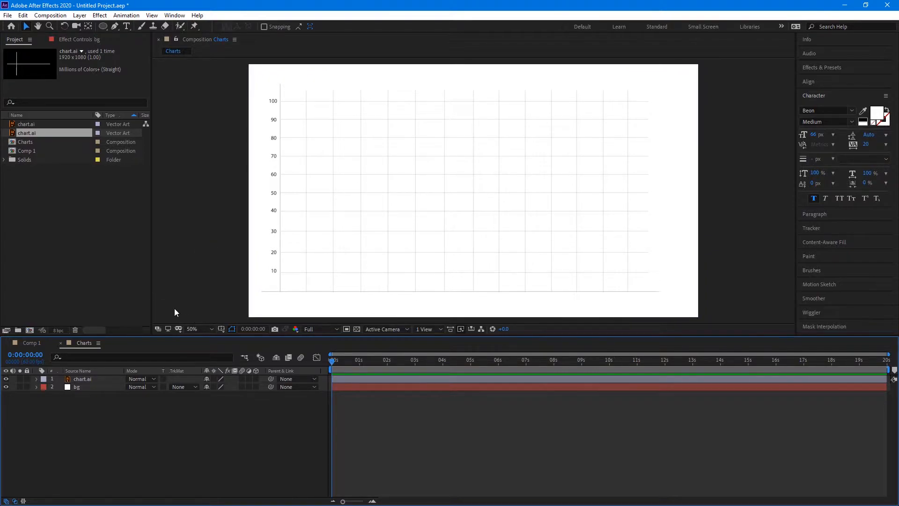
click(115, 28)
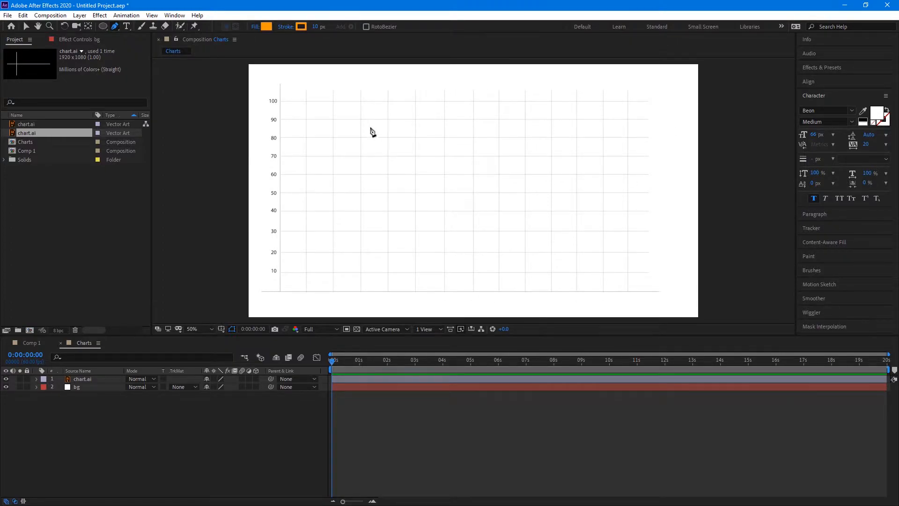
Start the pen path with points at 90, 30, 50, 70, 50 and 90 on the grid
click(307, 119)
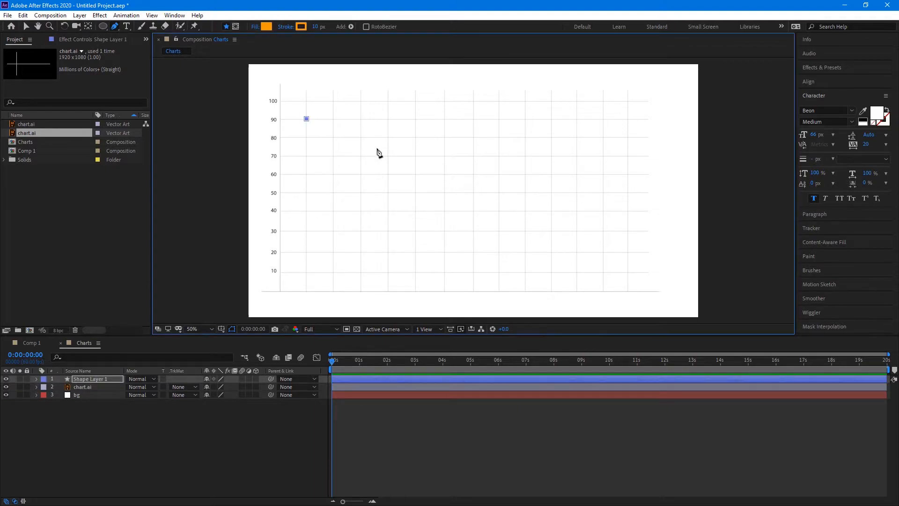
click(333, 230)
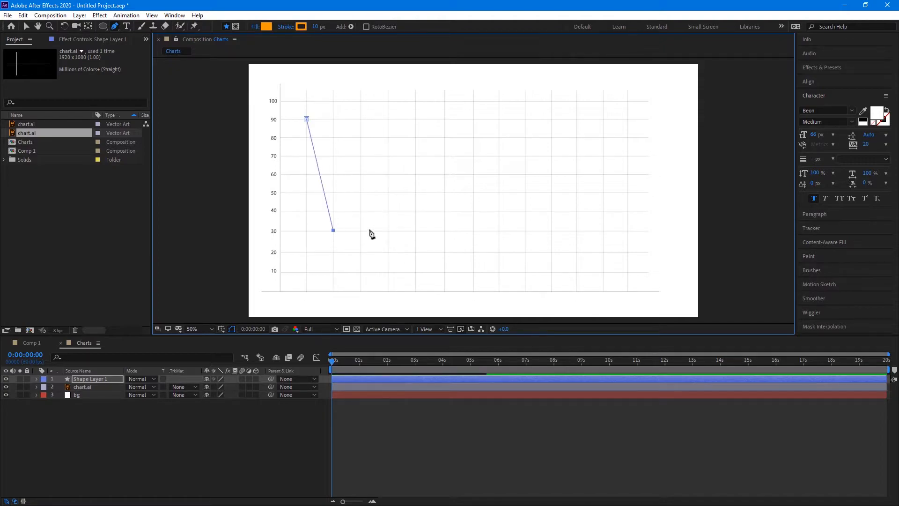
click(360, 192)
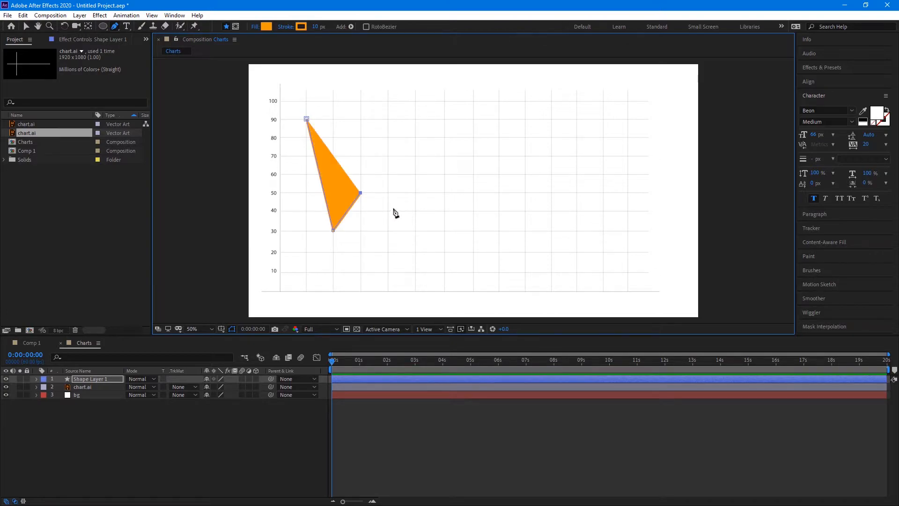
click(388, 156)
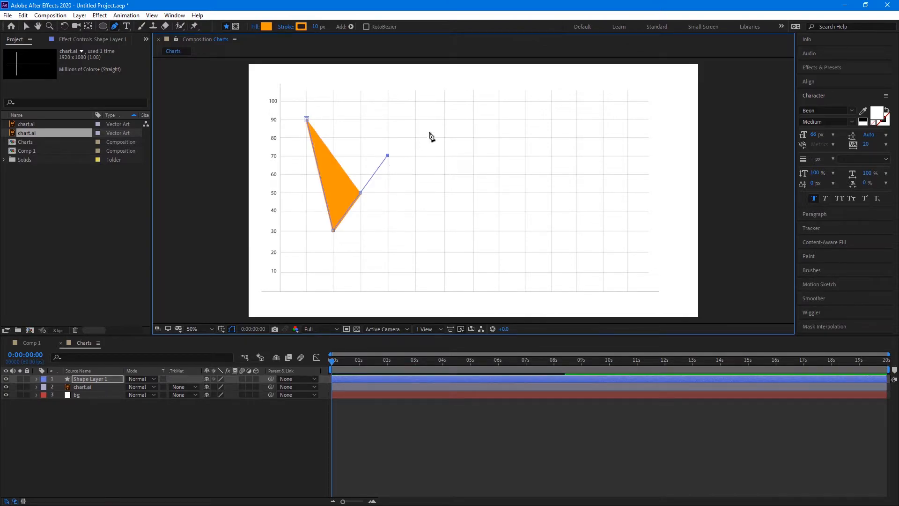
click(415, 194)
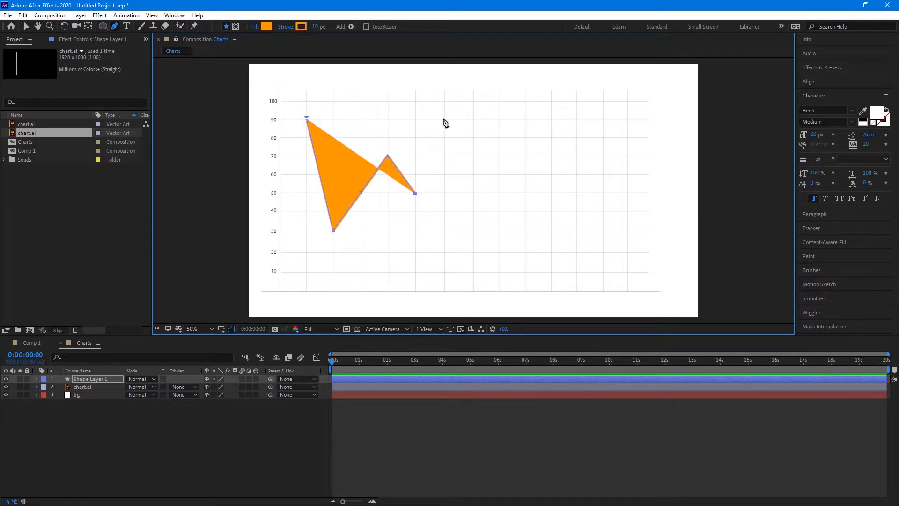
click(443, 118)
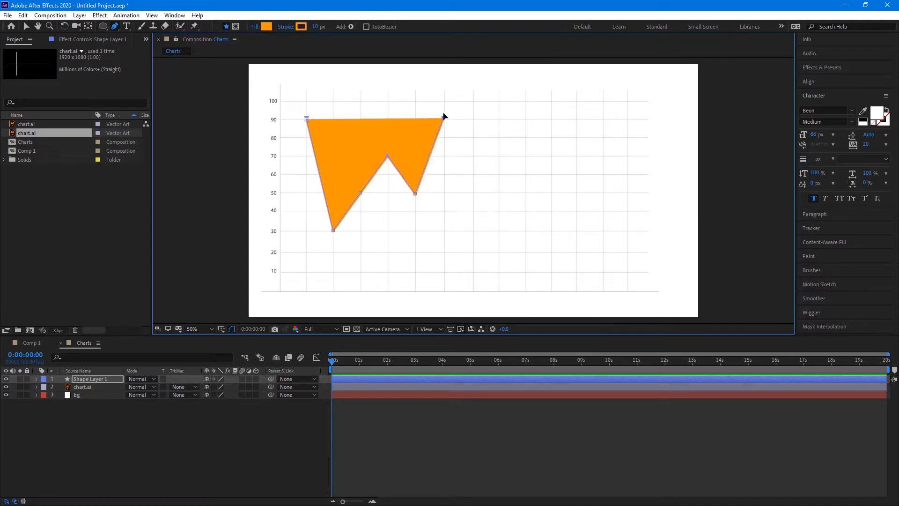
key(ctrl+z)
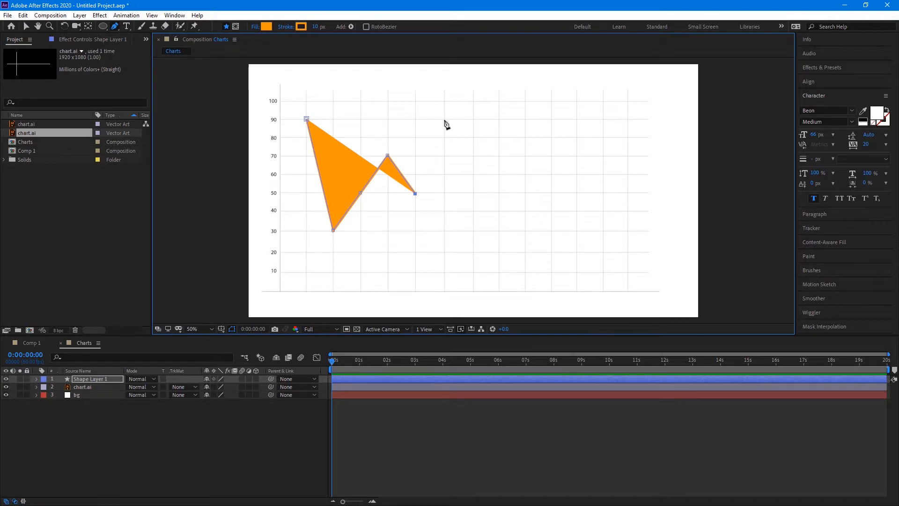
click(444, 119)
Continue the path through 60, 30, 30, 70 and 90, ending at 70
click(473, 174)
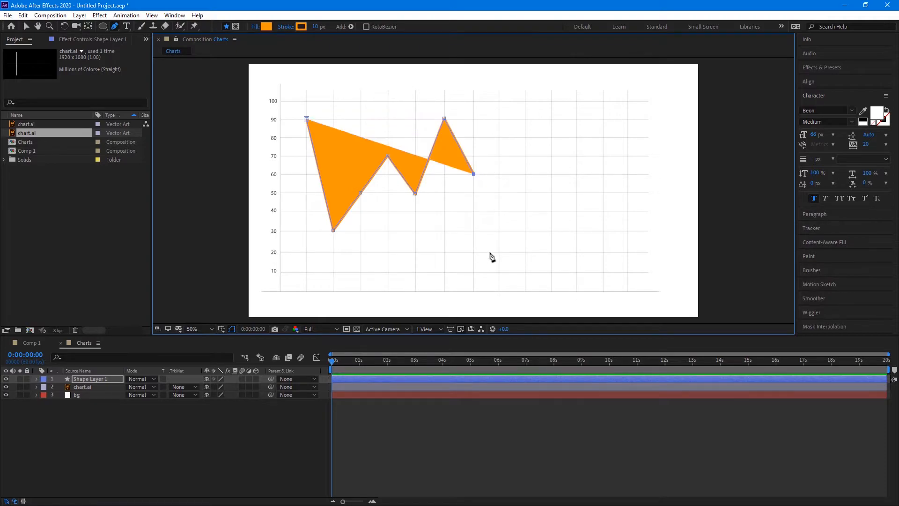
click(499, 230)
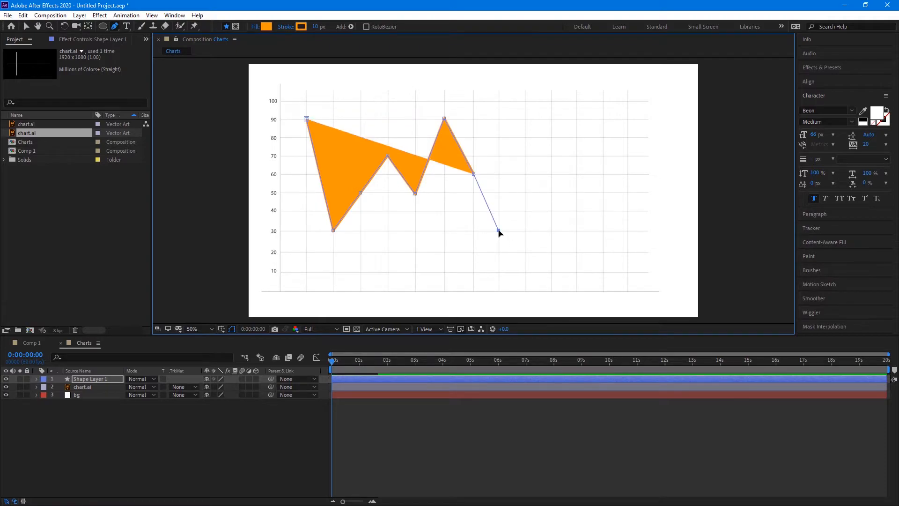
click(526, 230)
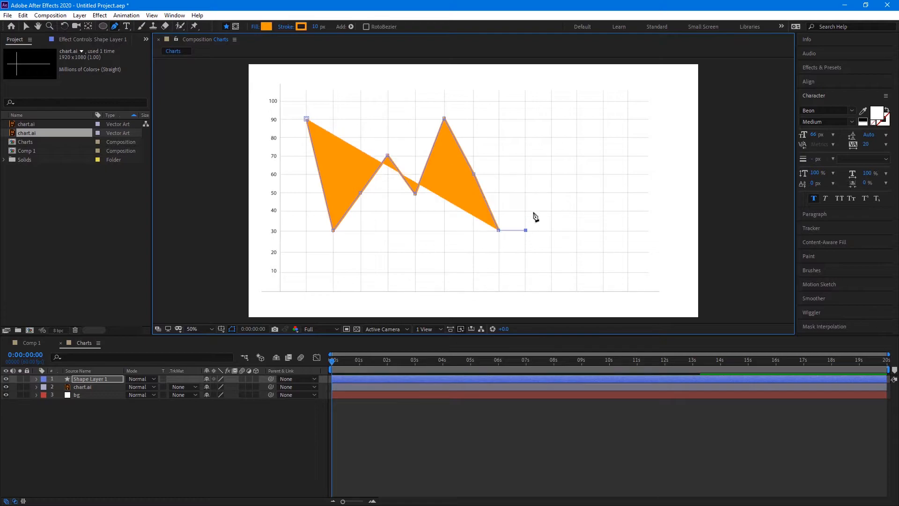
click(551, 156)
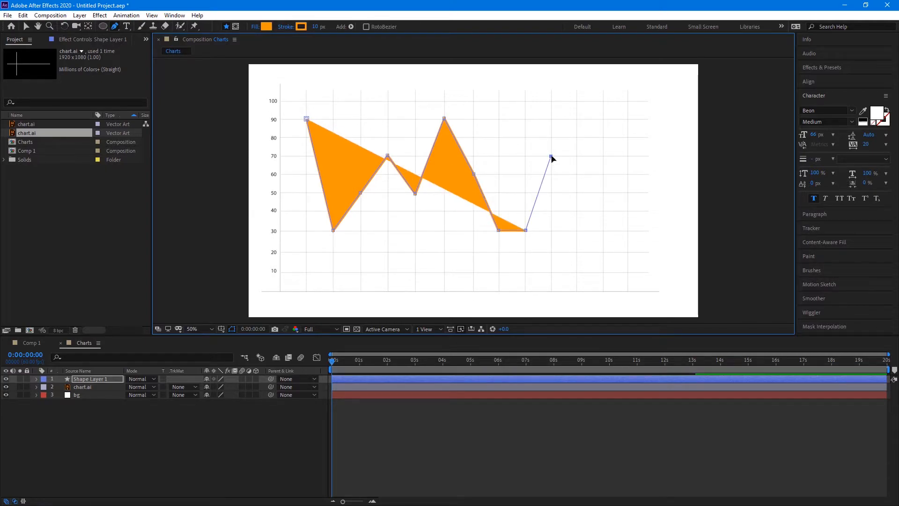
click(577, 120)
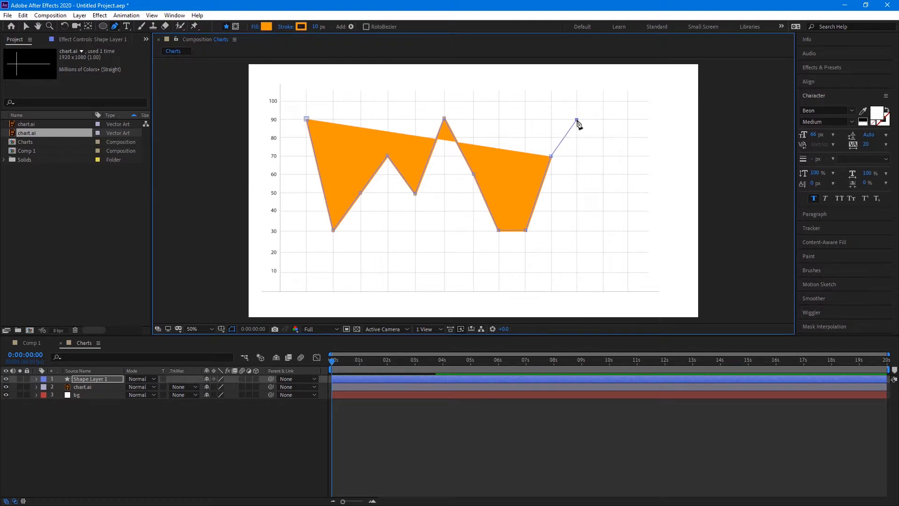
click(628, 155)
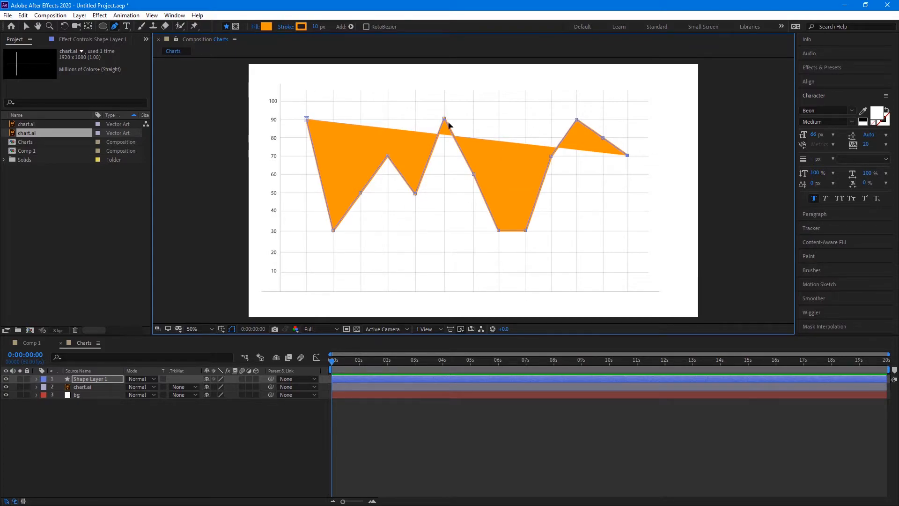
click(253, 27)
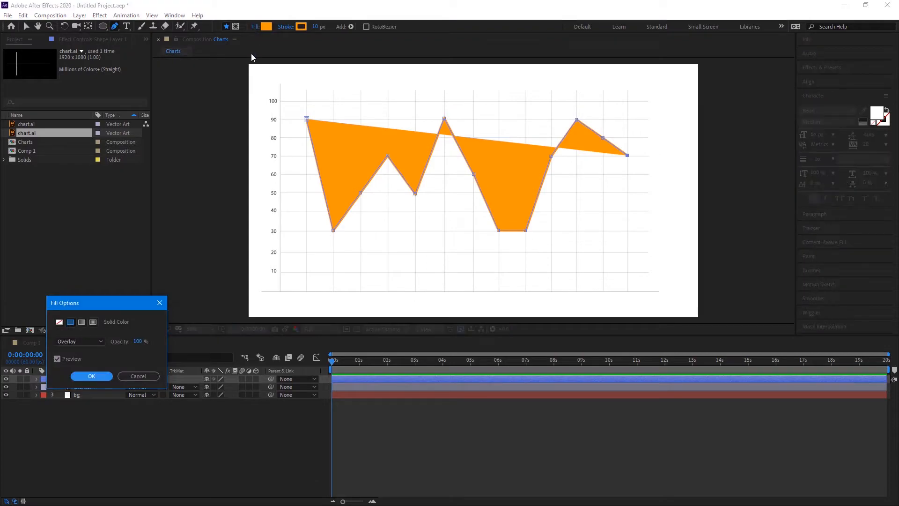
Remove the shape's fill so only the orange stroke line remains
click(59, 321)
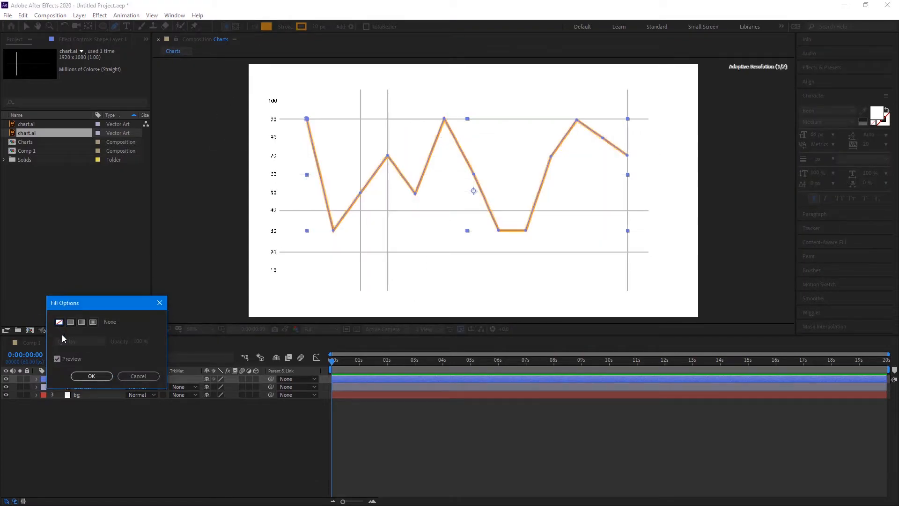
click(90, 375)
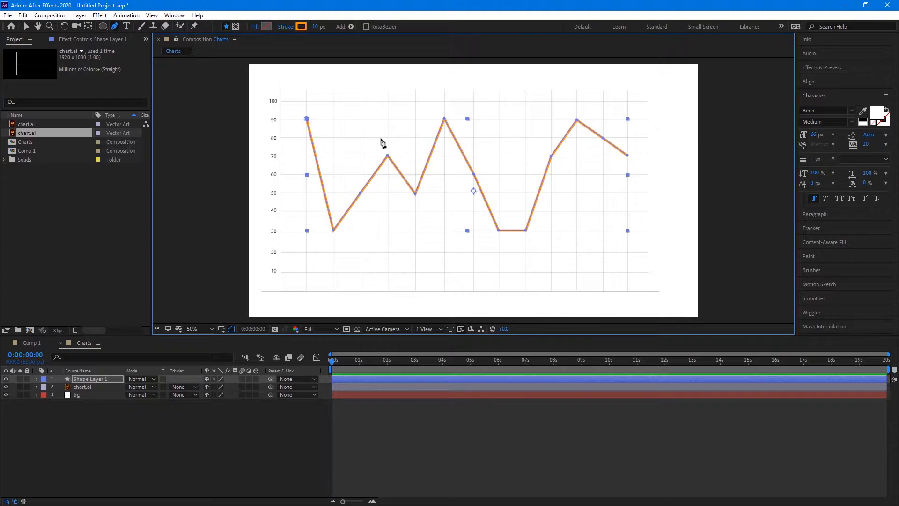
click(28, 25)
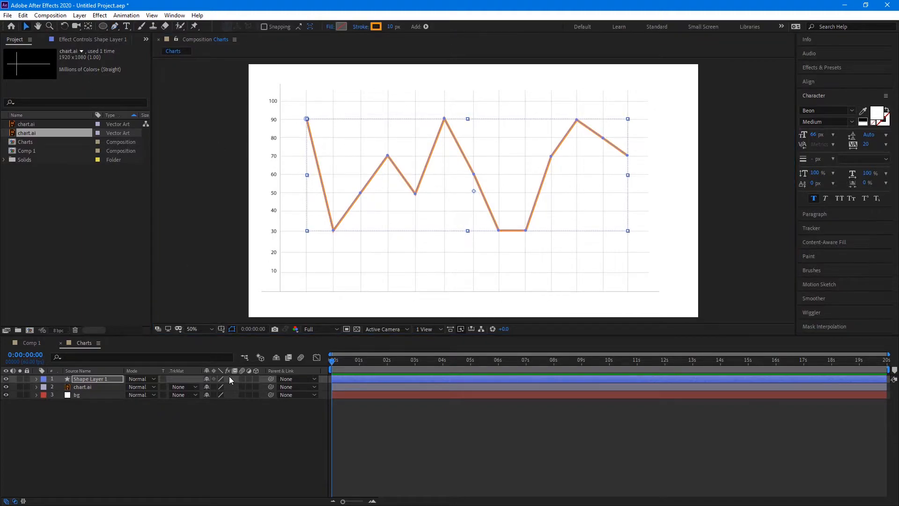
click(266, 435)
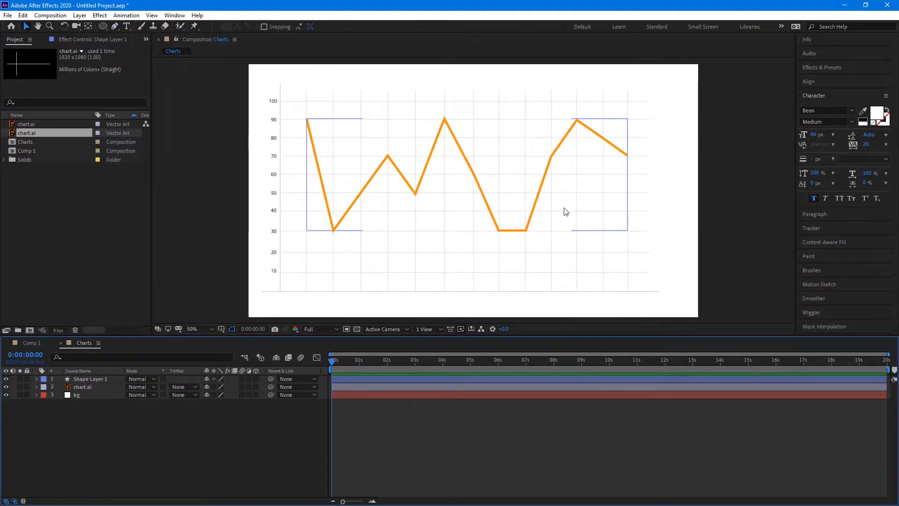
Set Shape Layer 1's Stroke 1 Line Cap to Round Cap
click(86, 377)
click(37, 378)
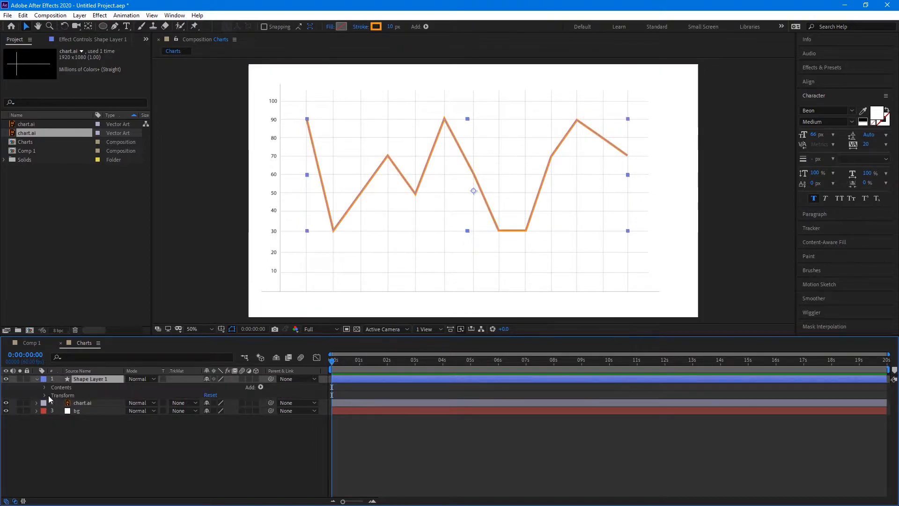
click(44, 387)
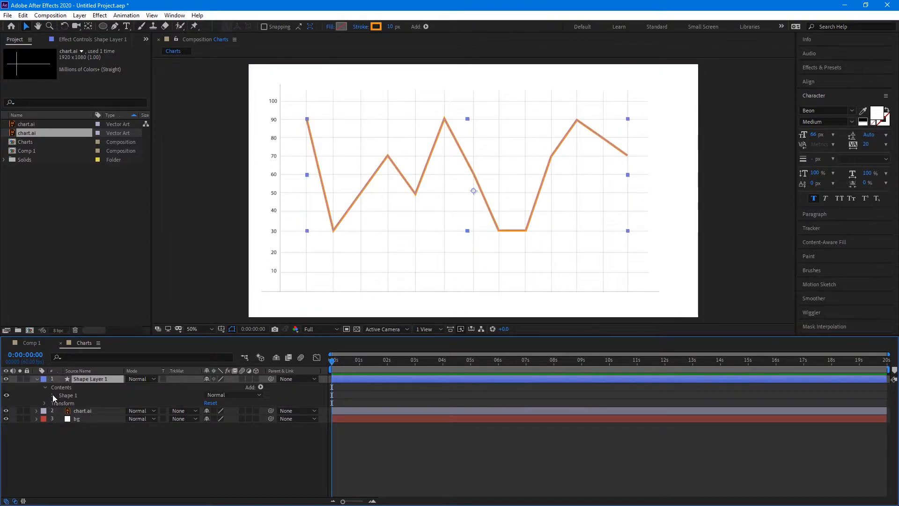
click(53, 395)
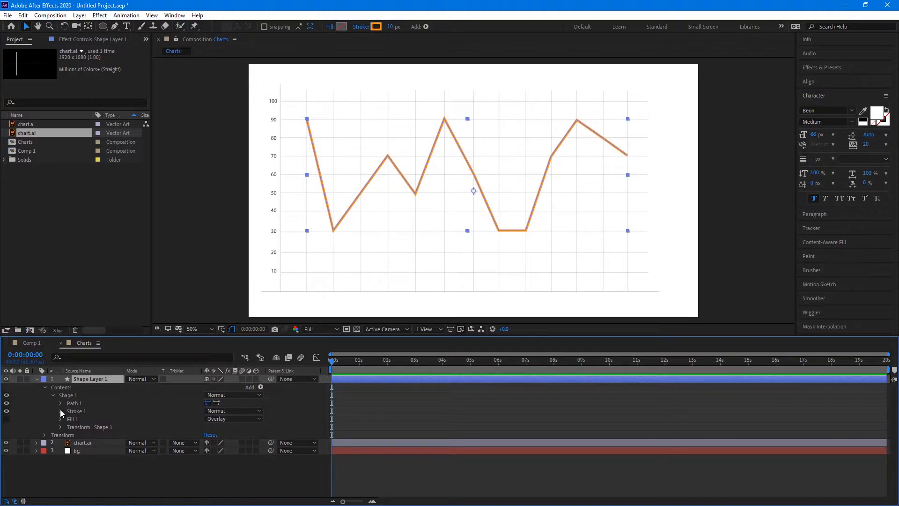
click(60, 410)
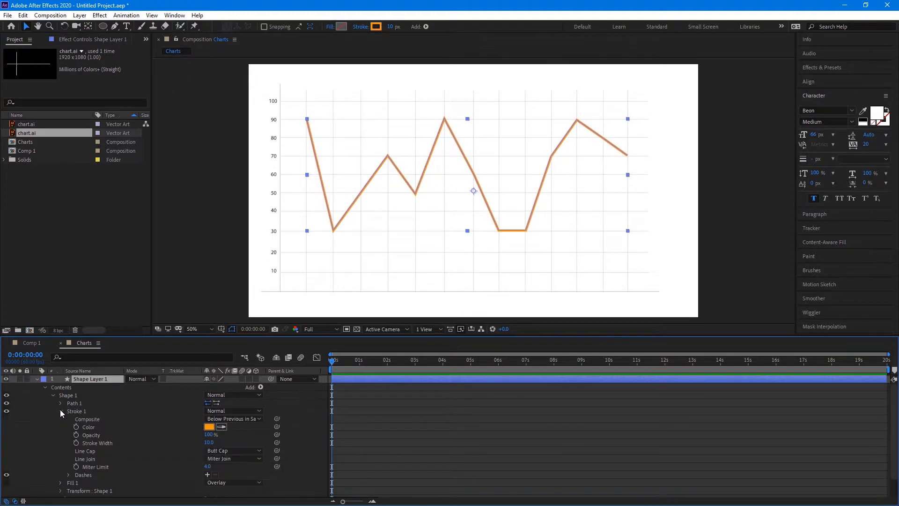
click(235, 448)
click(255, 472)
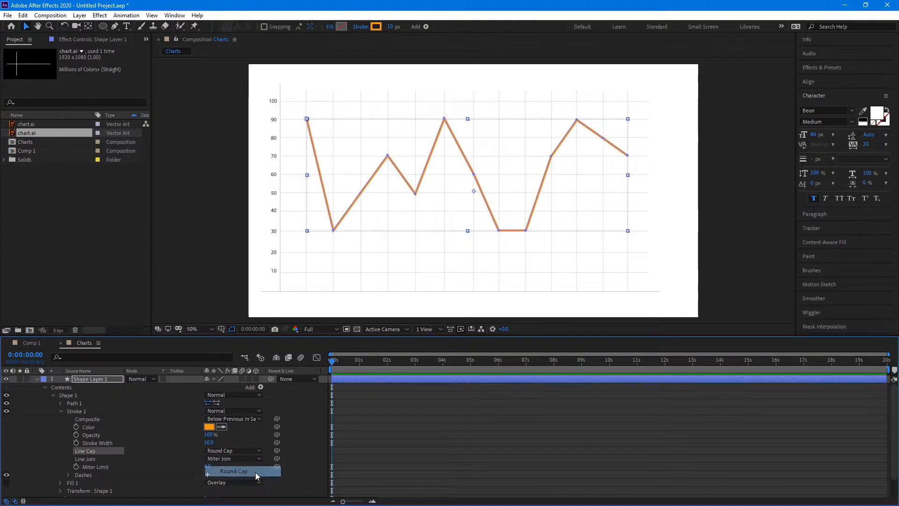
click(179, 418)
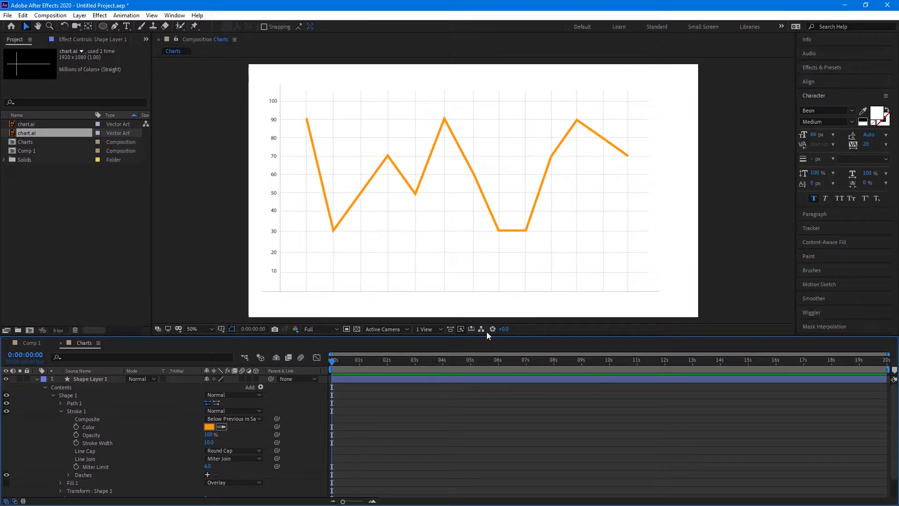
Add Trim Paths 1 to Shape Layer 1, keeping Start 0%, End 100% and Offset 0°
click(262, 387)
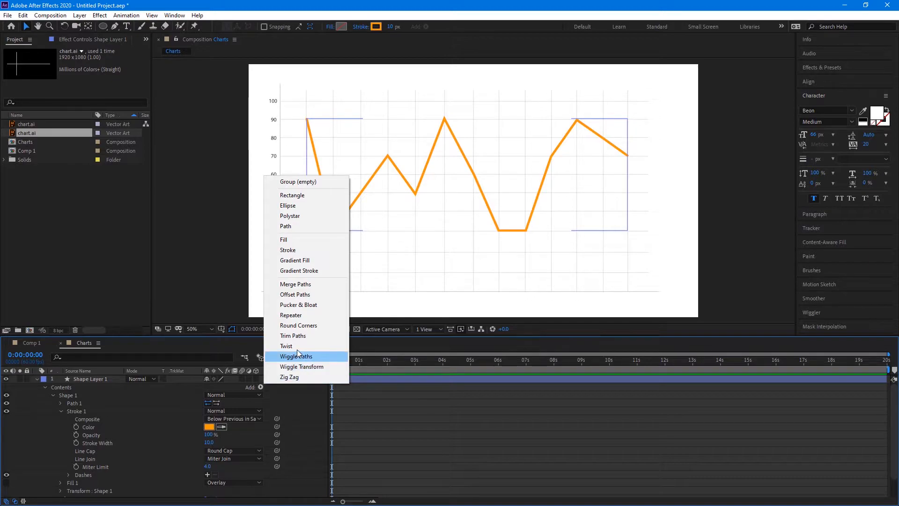
click(298, 336)
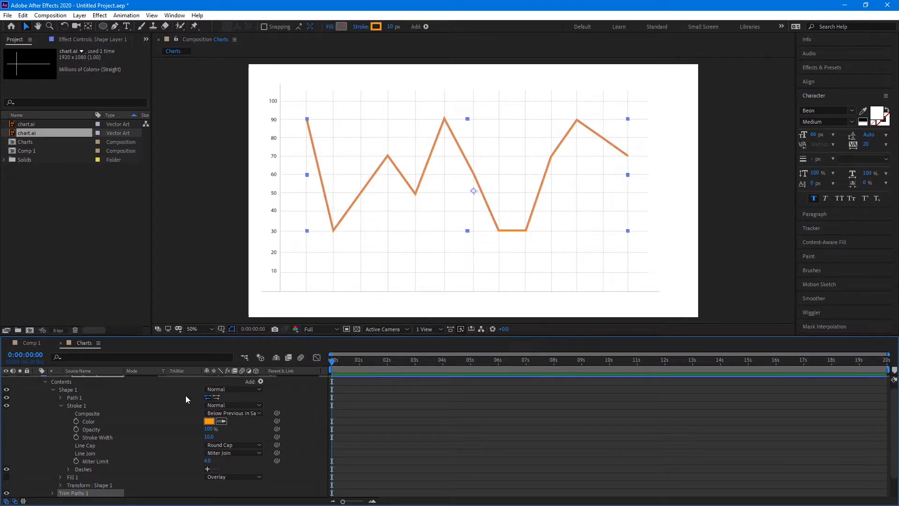
click(165, 411)
scroll(161, 436, down, 1)
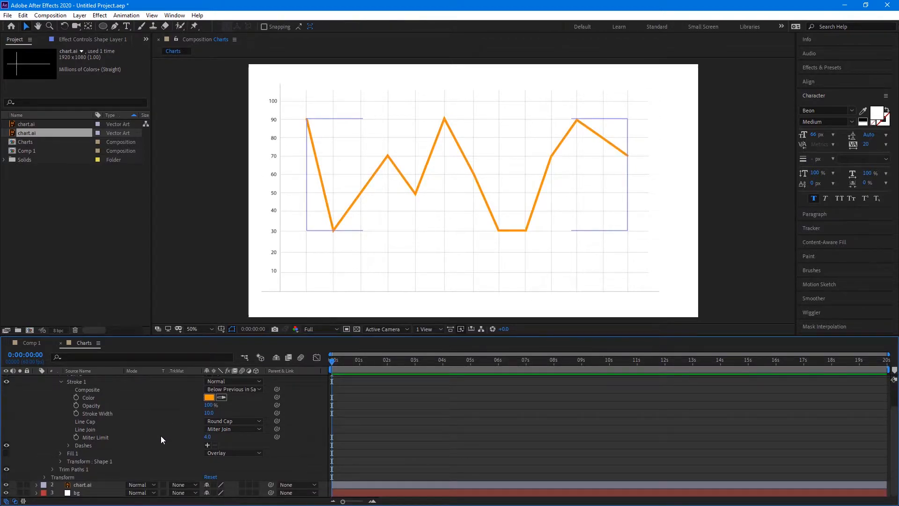
click(53, 469)
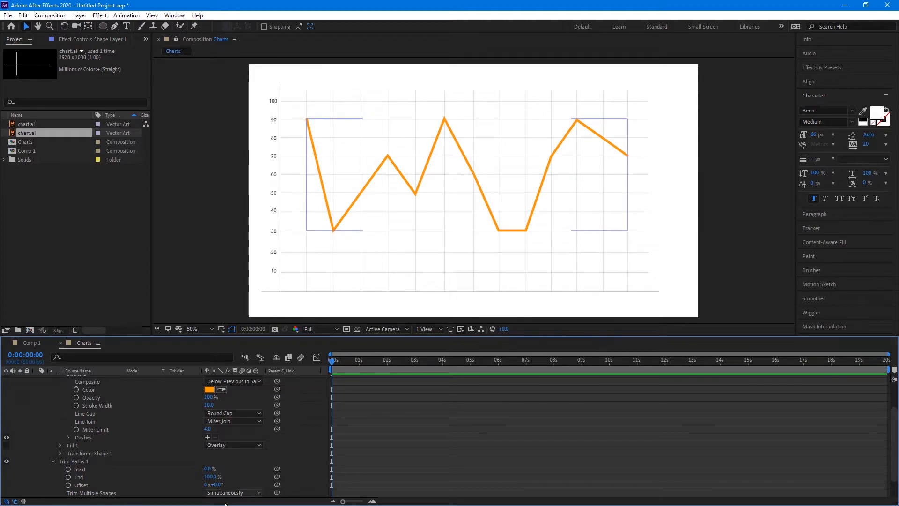
mouse_move(210, 476)
mouse_down()
mouse_move(176, 476)
mouse_move(258, 467)
mouse_move(191, 473)
mouse_up()
click(238, 461)
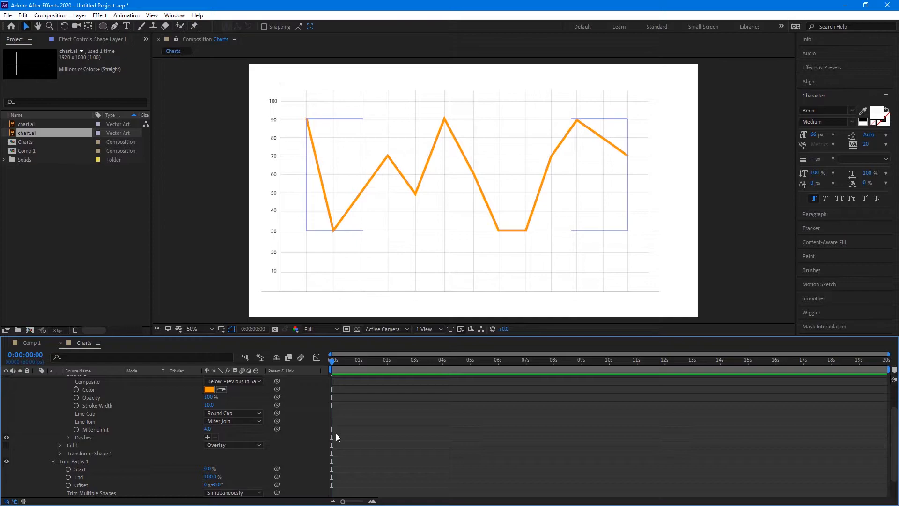
scroll(169, 437, down, 1)
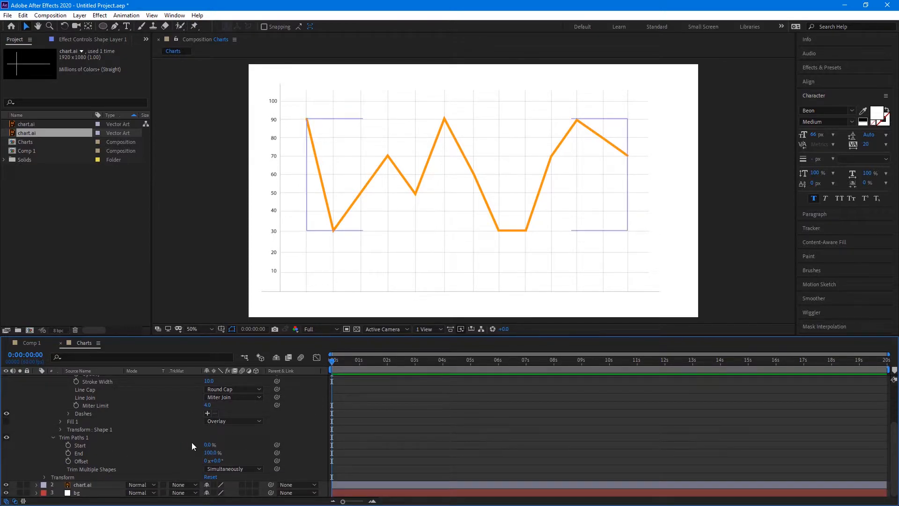
click(69, 453)
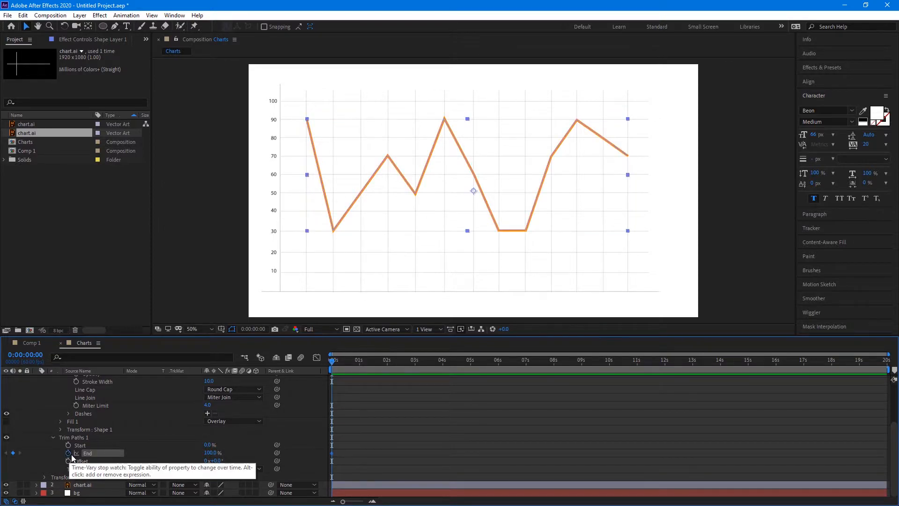
Key Trim Paths End at 0%, then raise it at about 0:00:00:25 and 0:00:00:58
click(209, 454)
text(0)
key(Return)
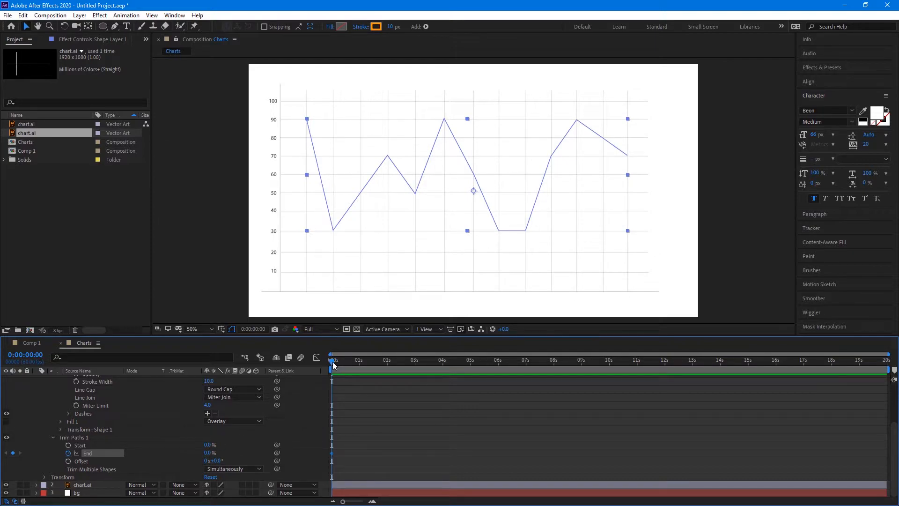
drag(333, 362, 345, 362)
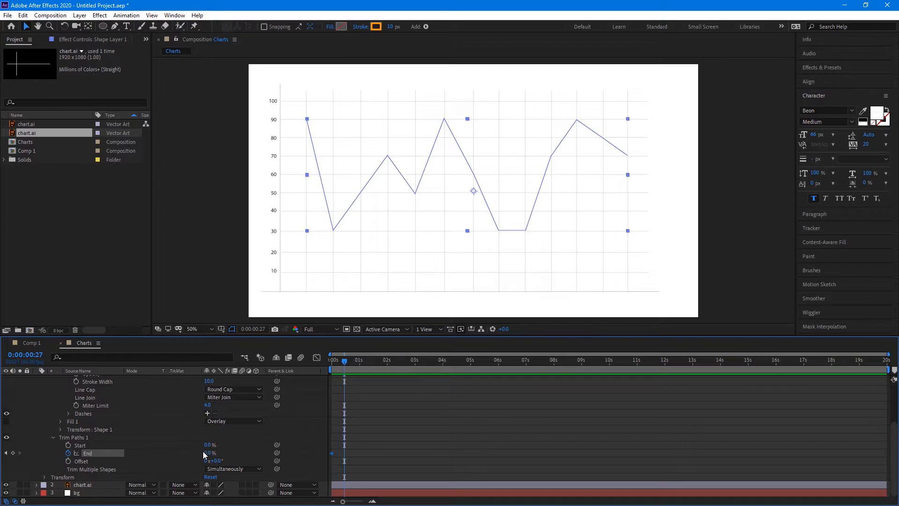
drag(203, 452, 212, 452)
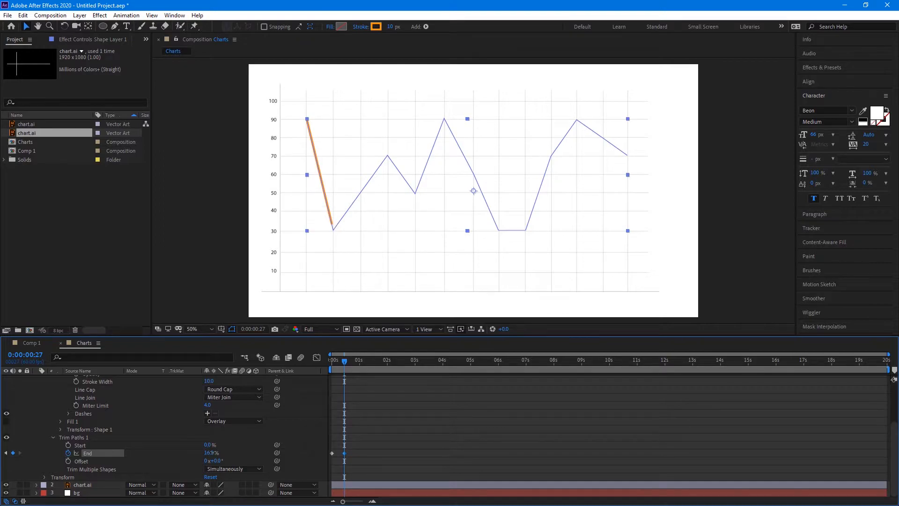
click(359, 365)
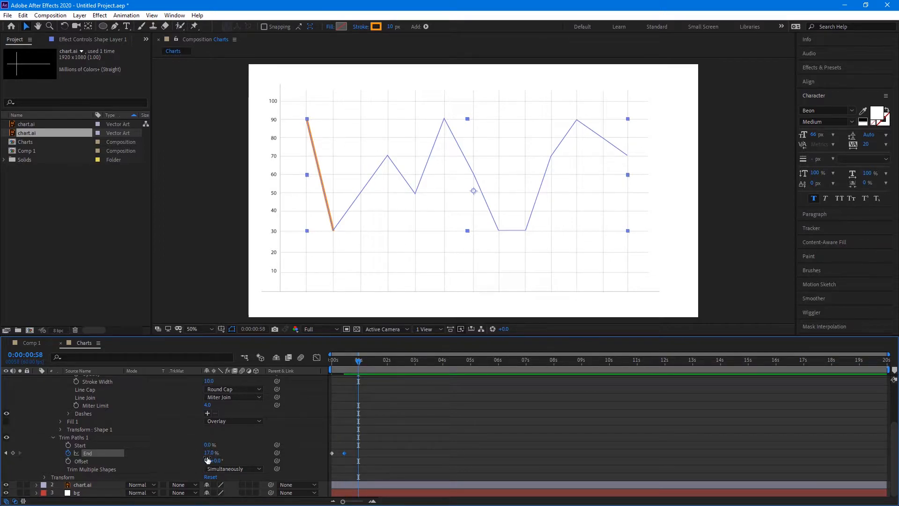
drag(211, 452, 213, 452)
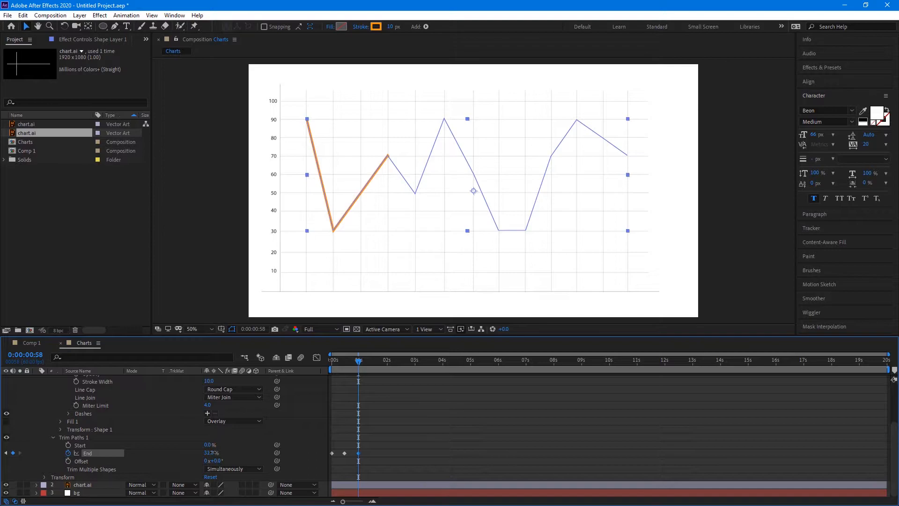
Add End keyframes at 0:00:01:31, 0:00:02:00 and 0:00:02:29 following the line's points
click(387, 364)
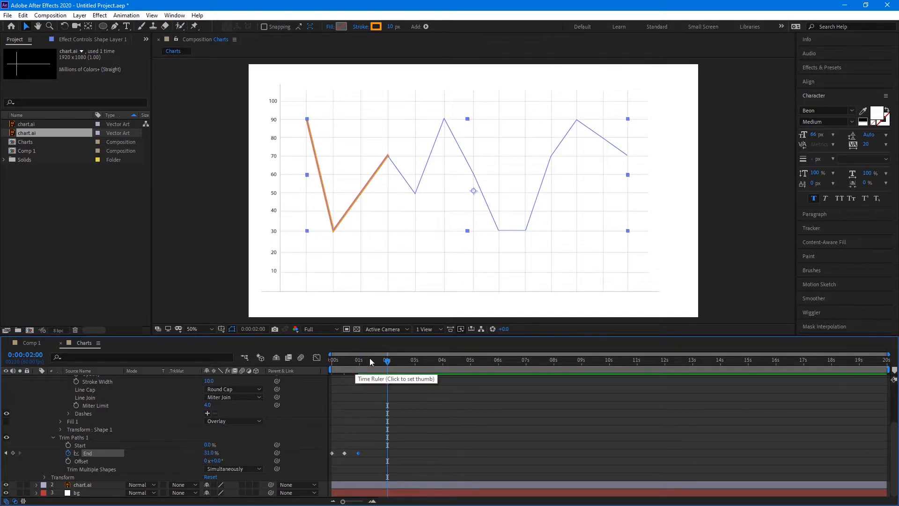
click(374, 364)
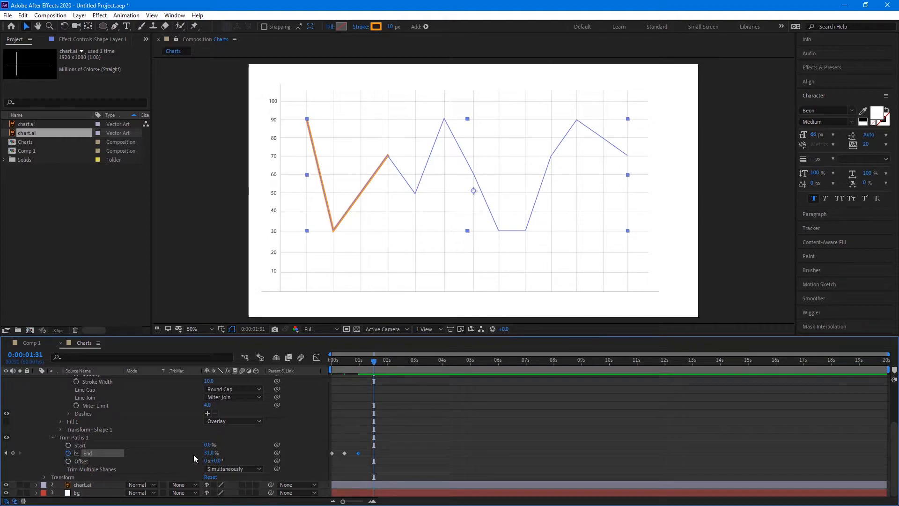
drag(207, 453, 212, 453)
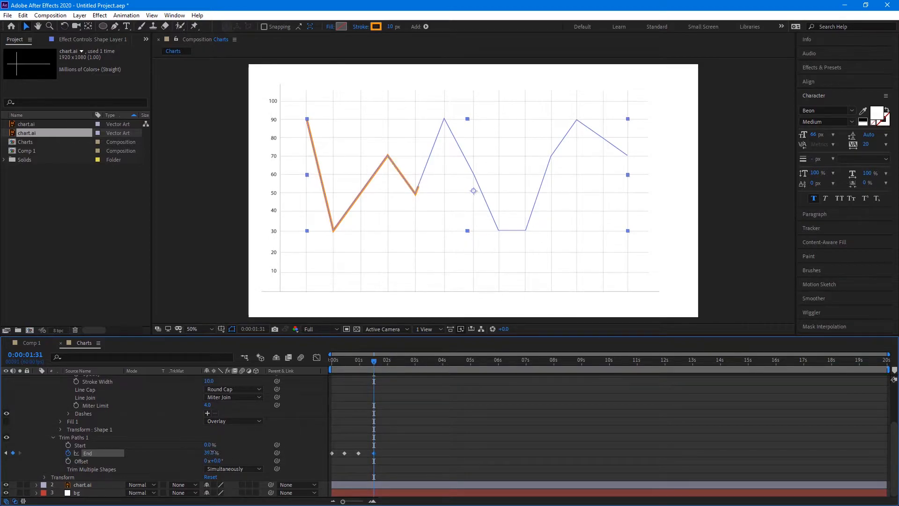
drag(212, 452, 211, 452)
click(387, 362)
drag(210, 455, 212, 453)
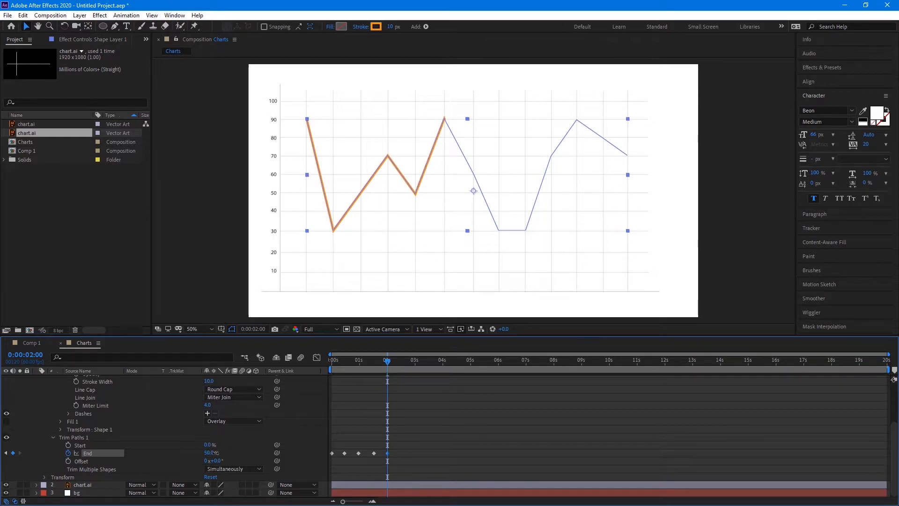
click(400, 364)
drag(211, 453, 209, 451)
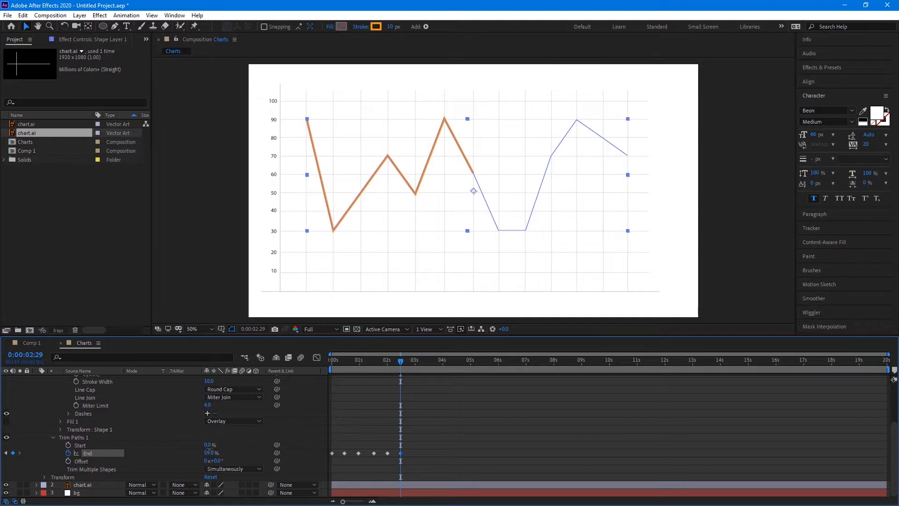
Key Trim Paths End at 68% at 0:00:02:59
click(414, 364)
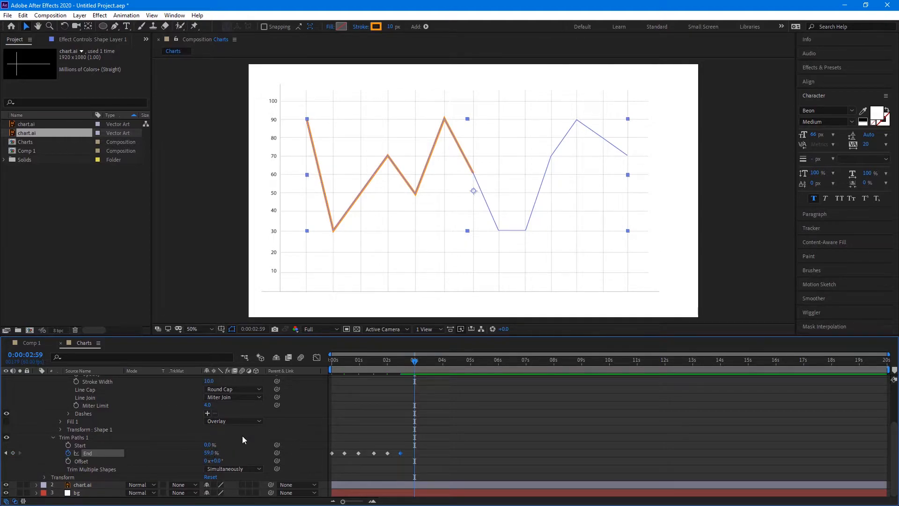
click(209, 451)
text(69)
key(Return)
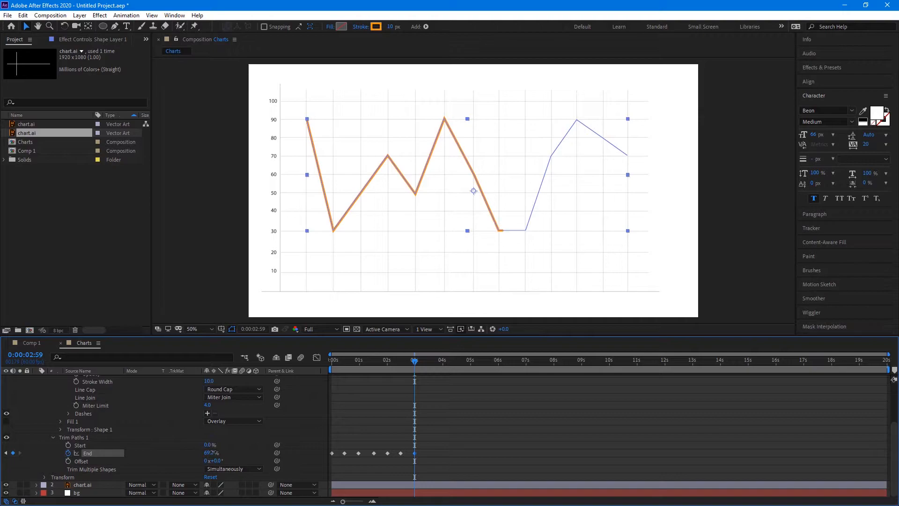
drag(212, 452, 213, 452)
click(213, 452)
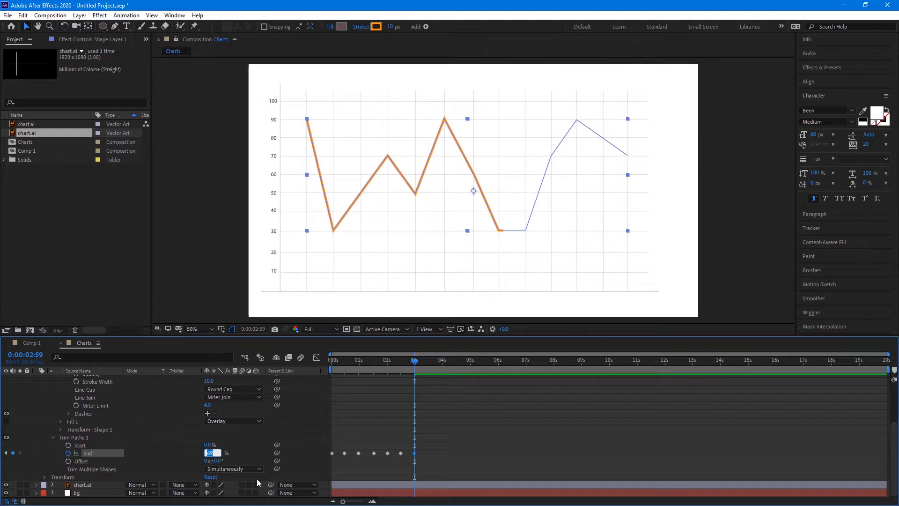
text(68)
key(Return)
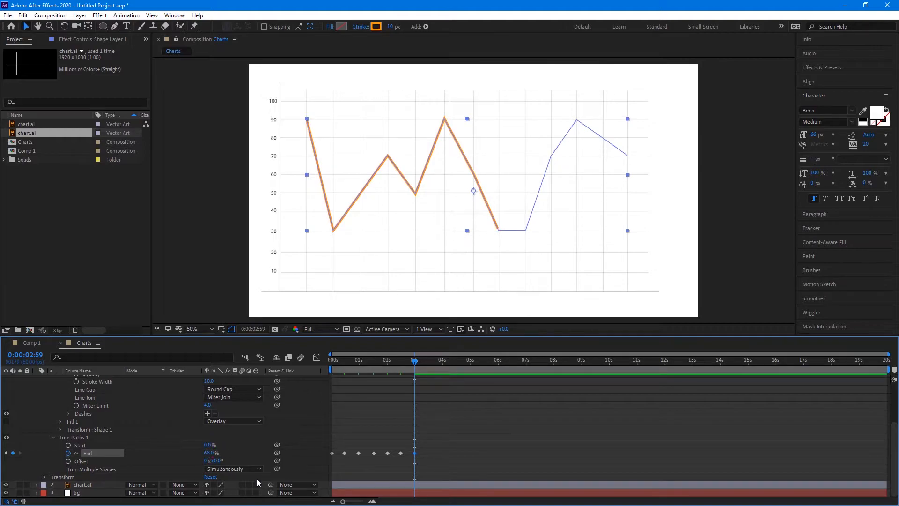
Key End at 0:00:03:30, 0:00:03:59, 0:00:04:31 and 100% at 0:00:04:58, then select all End keyframes
click(429, 360)
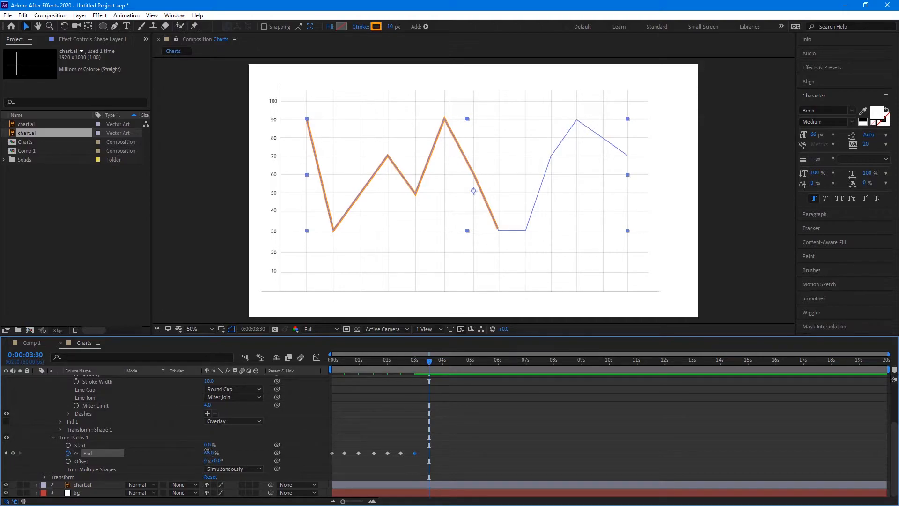
drag(209, 451, 209, 452)
click(443, 362)
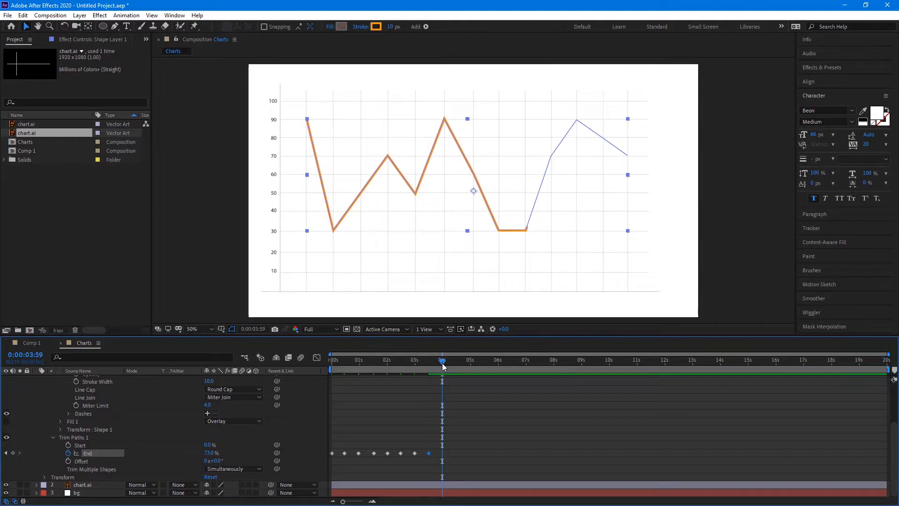
drag(210, 452, 214, 452)
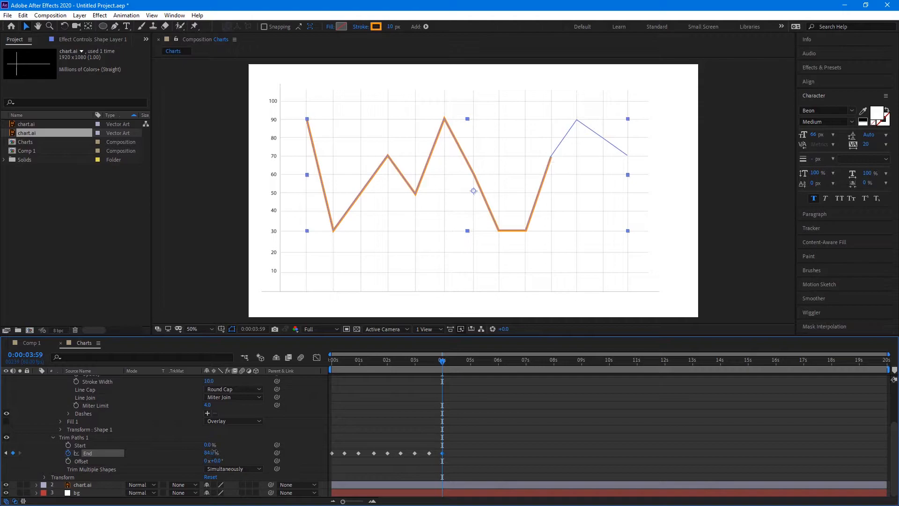
click(457, 360)
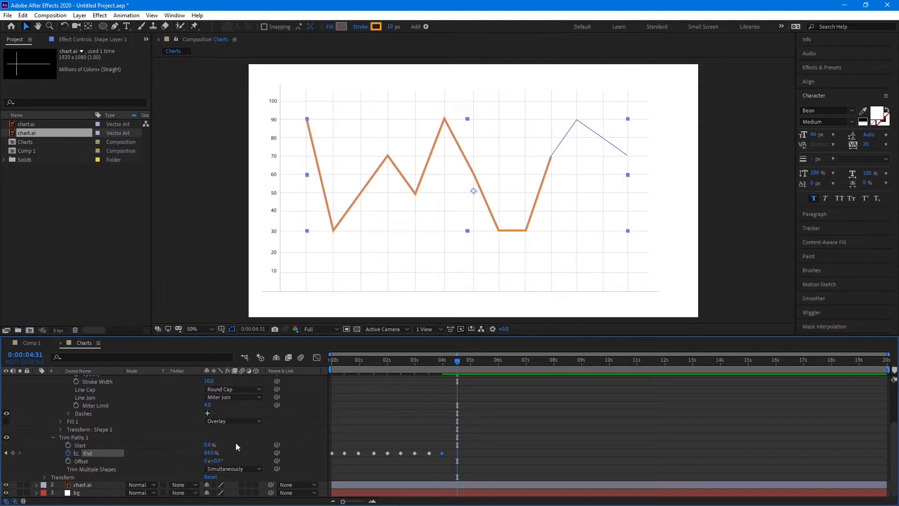
drag(205, 454, 201, 446)
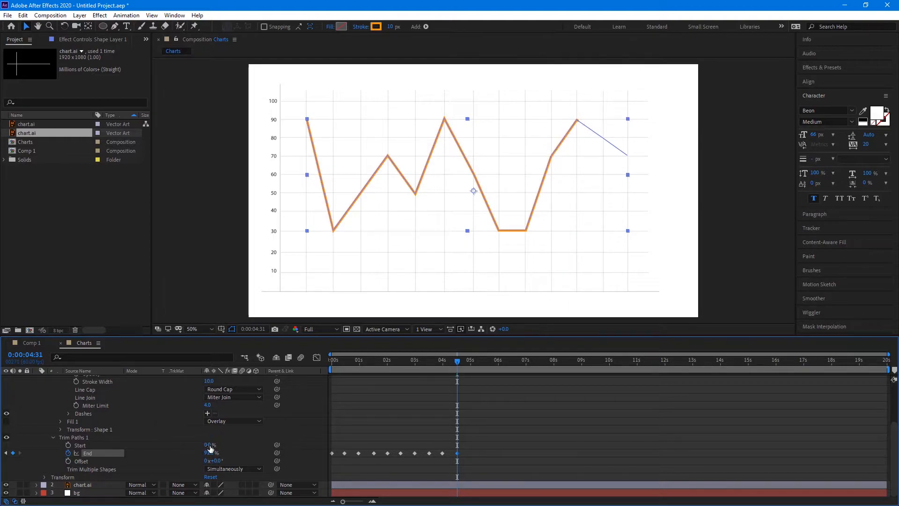
click(471, 361)
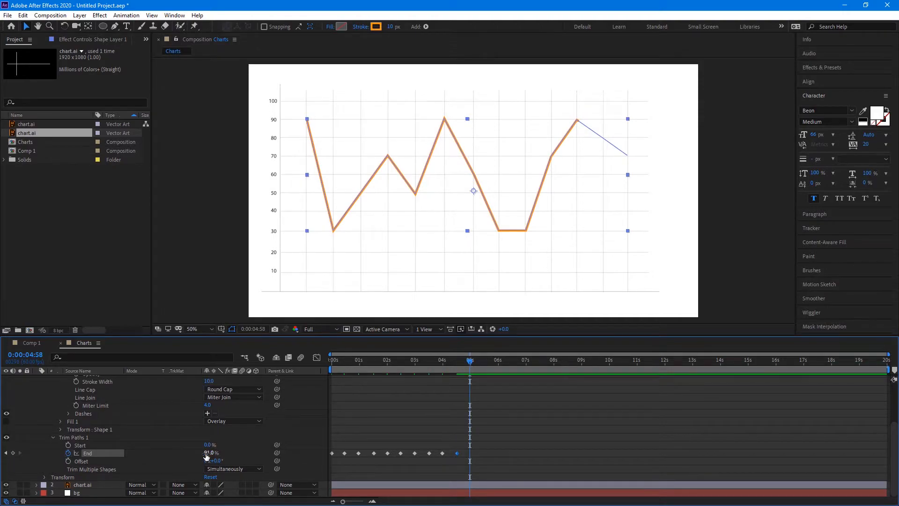
drag(206, 457, 210, 453)
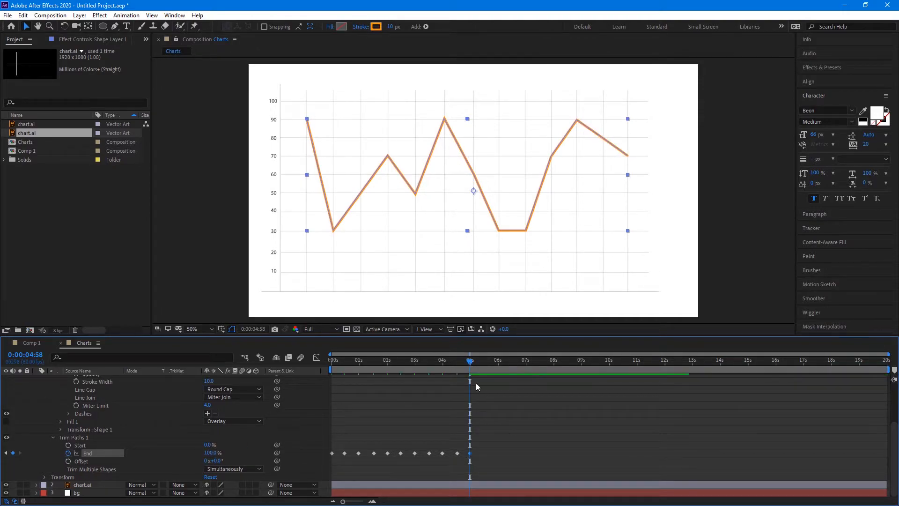
drag(493, 443, 233, 466)
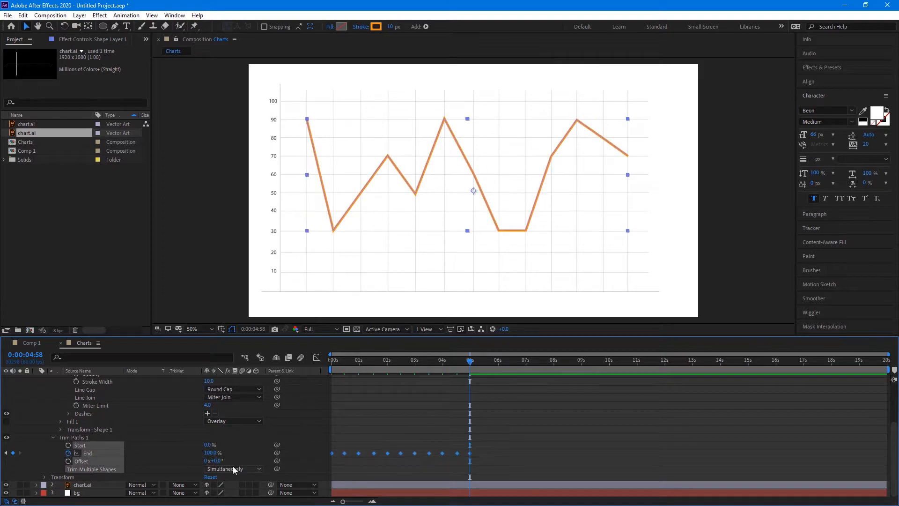
Apply Easy Ease to the selected Trim Paths End keyframes
right_click(359, 453)
mouse_move(398, 447)
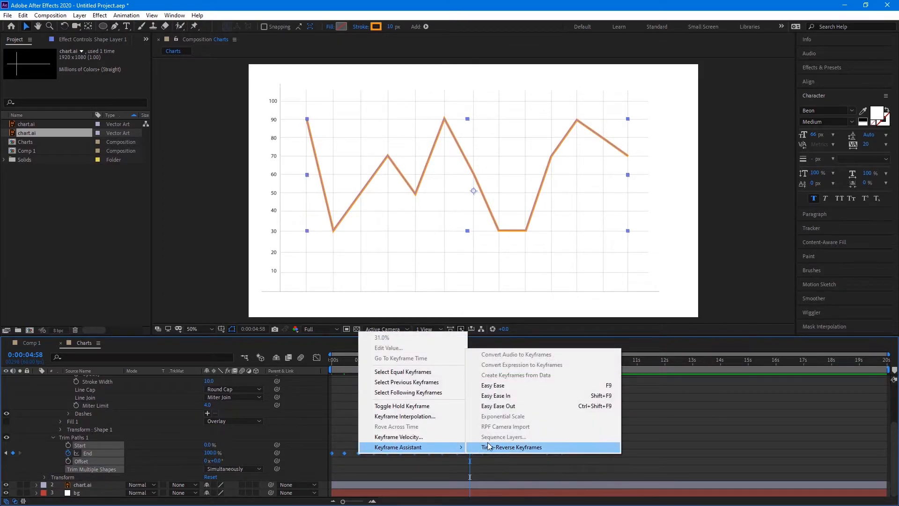
click(496, 385)
click(432, 381)
Preview the line drawing on from 0:00
drag(392, 365, 299, 365)
key(space)
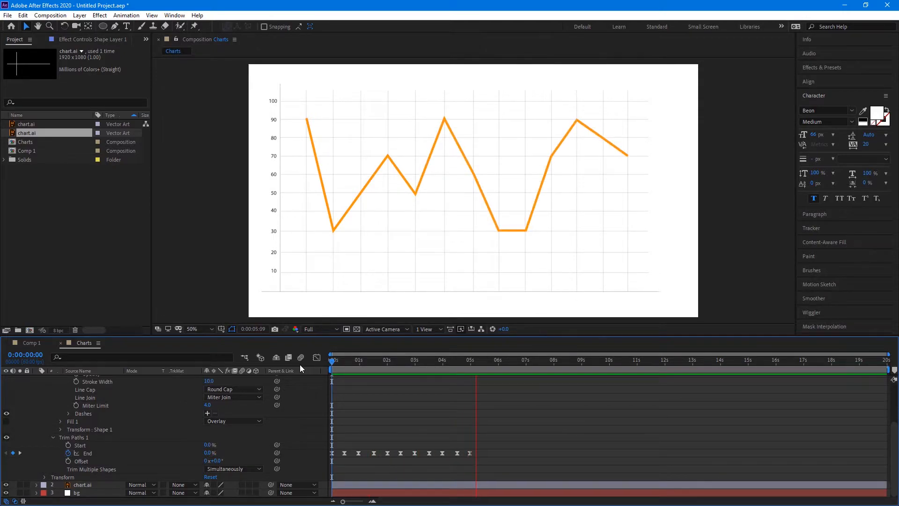
key(space)
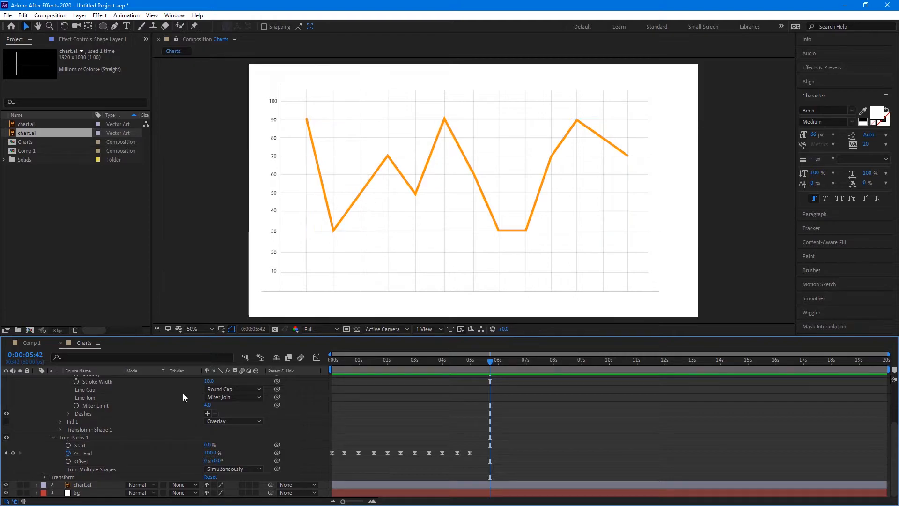
click(105, 25)
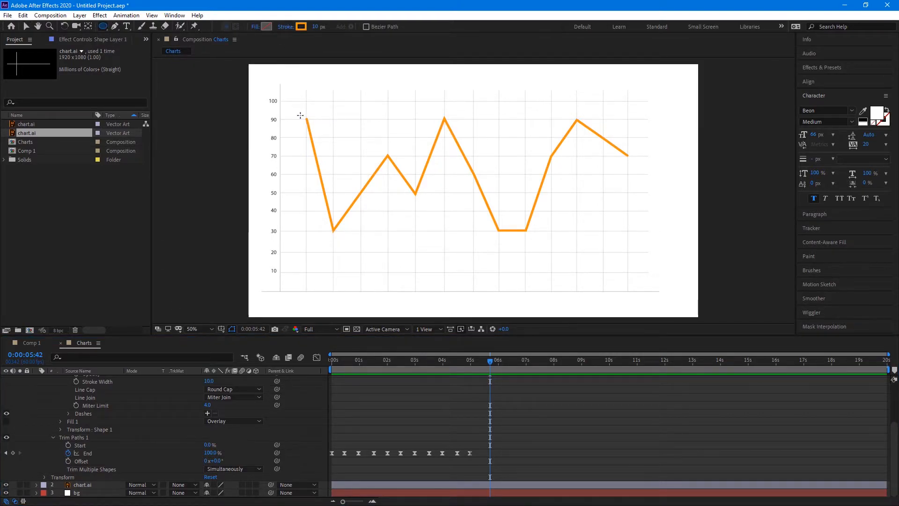
Draw a small circle on the first 90 point and nudge it into place at 100% zoom
mouse_move(300, 115)
mouse_down()
mouse_move(310, 125)
mouse_move(306, 118)
mouse_up()
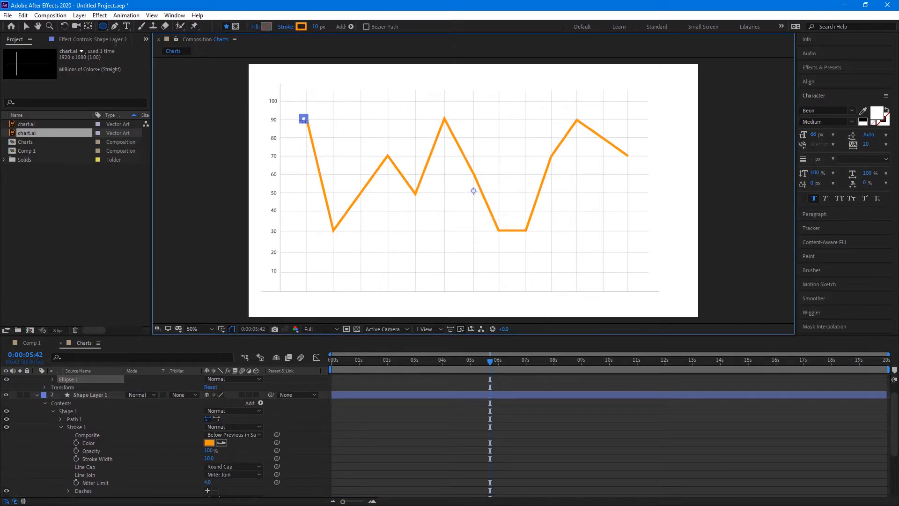
click(26, 26)
click(217, 133)
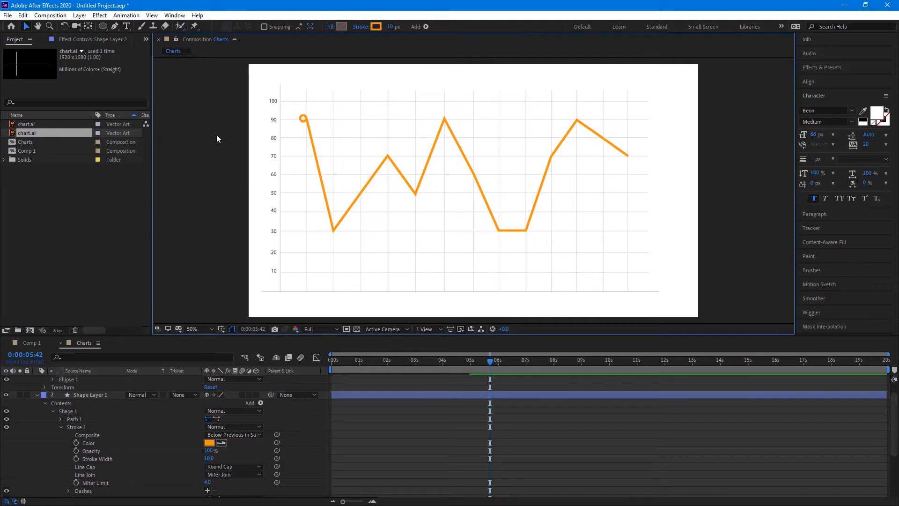
click(303, 121)
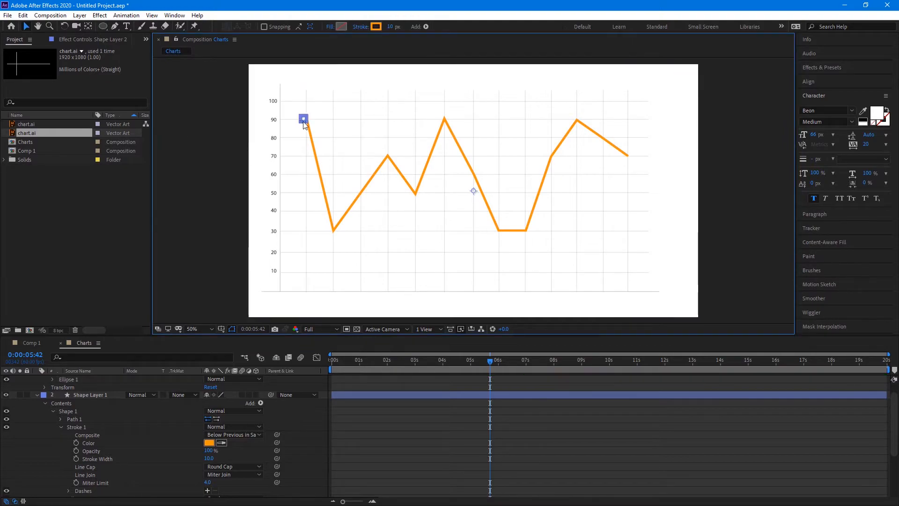
key(.)
drag(257, 121, 479, 255)
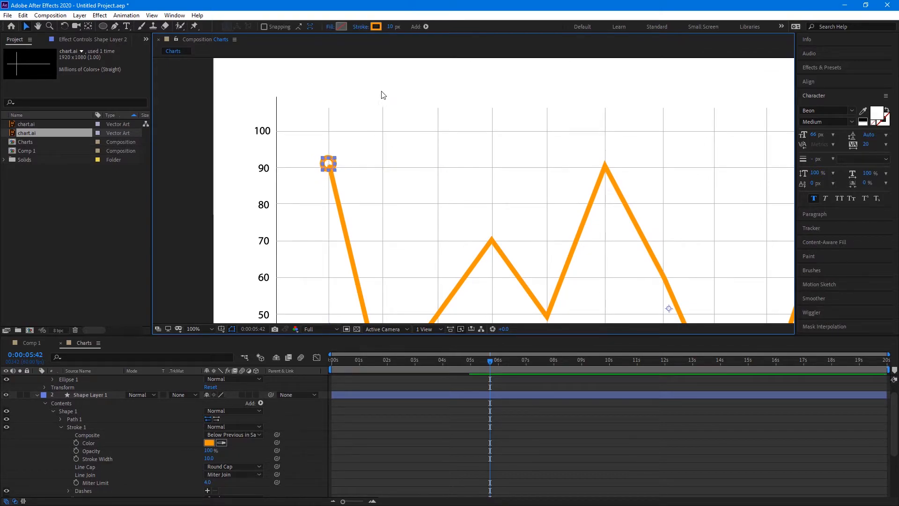
key(Right)
key(Right)
key(Right)
key(Down)
key(Down)
key(Down)
Give the circle an orange FF9600 fill
click(343, 26)
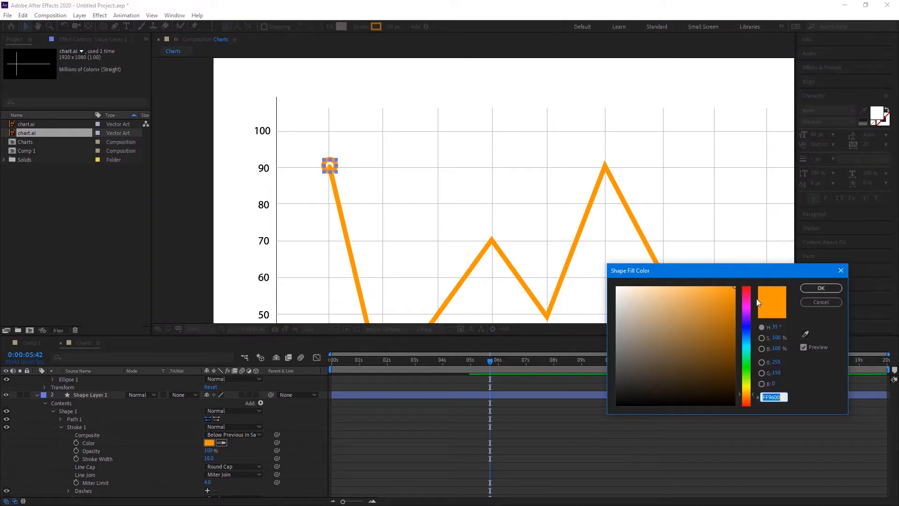
click(822, 287)
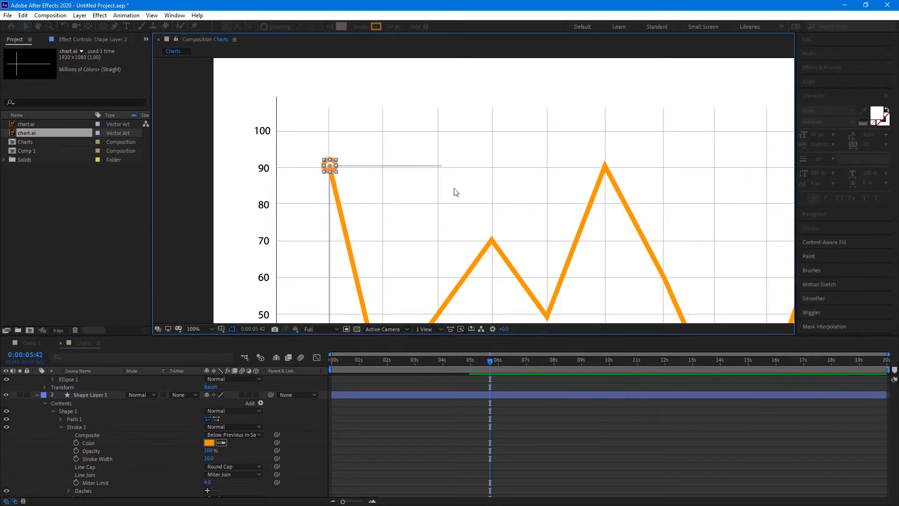
click(419, 84)
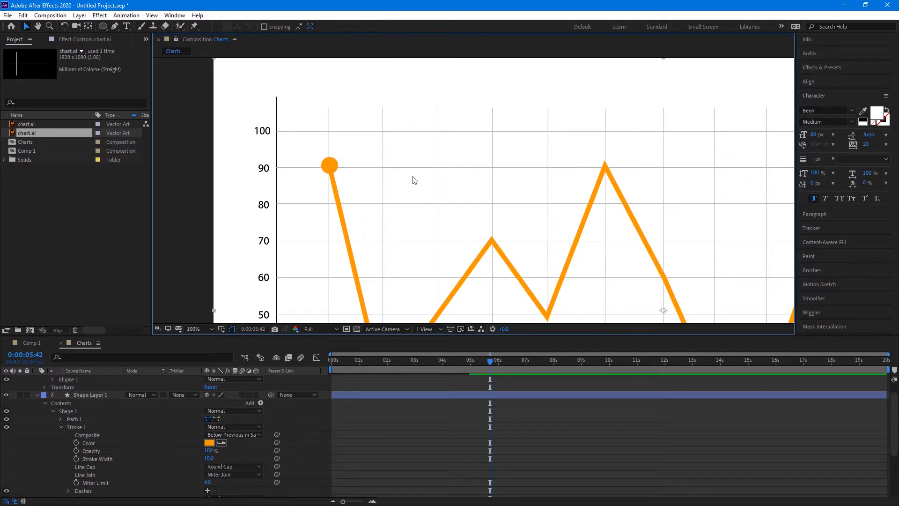
Center Shape Layer 2's anchor point on the circle using the Pan Behind tool
click(88, 28)
click(332, 167)
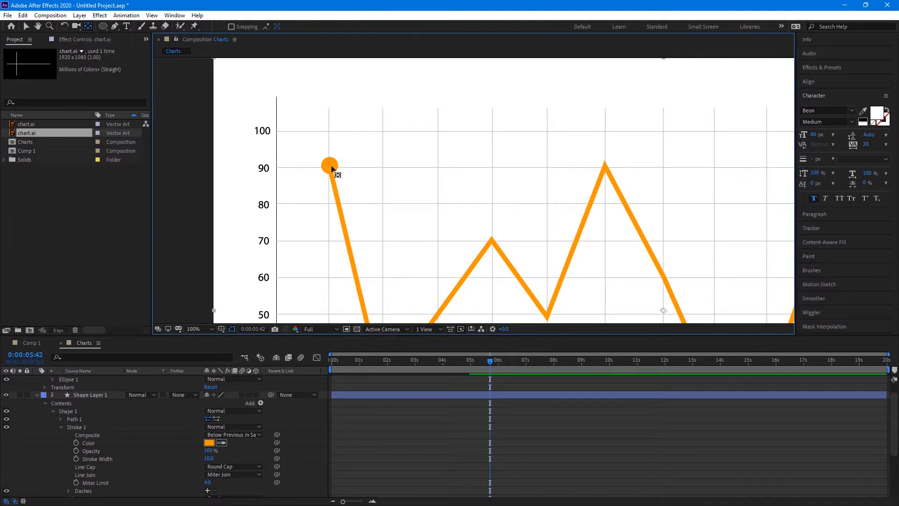
click(100, 395)
scroll(100, 396, up, 1)
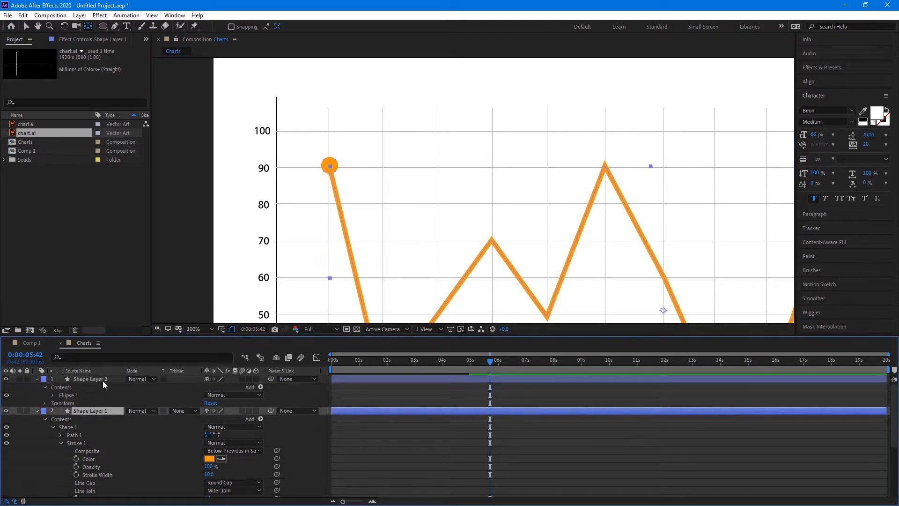
click(102, 381)
scroll(522, 248, down, 2)
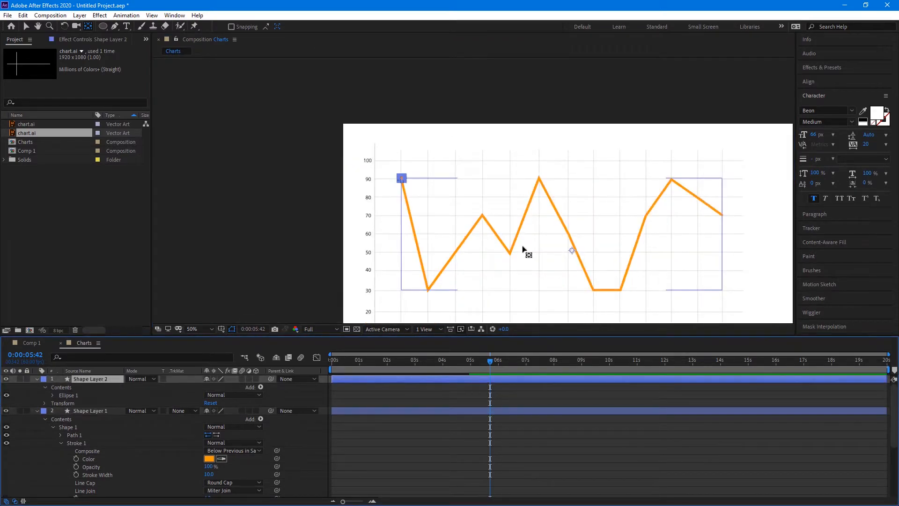
click(569, 254)
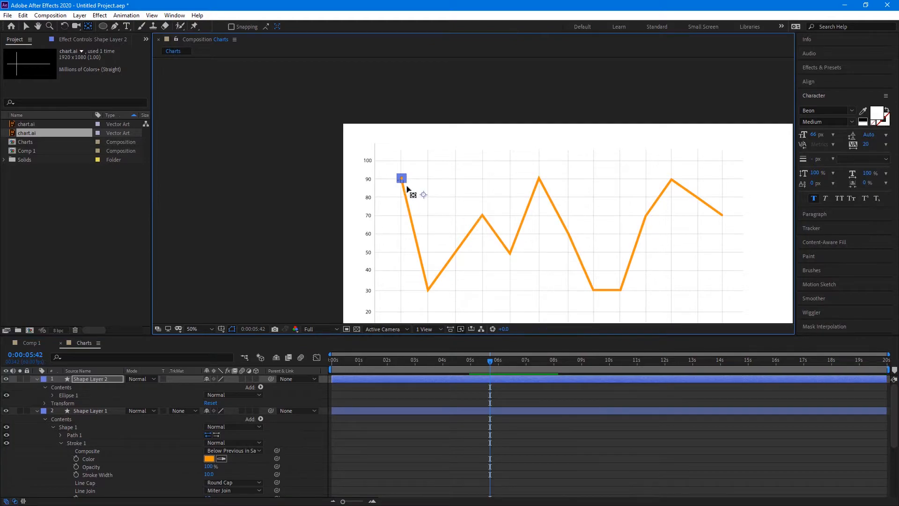
drag(407, 186, 401, 176)
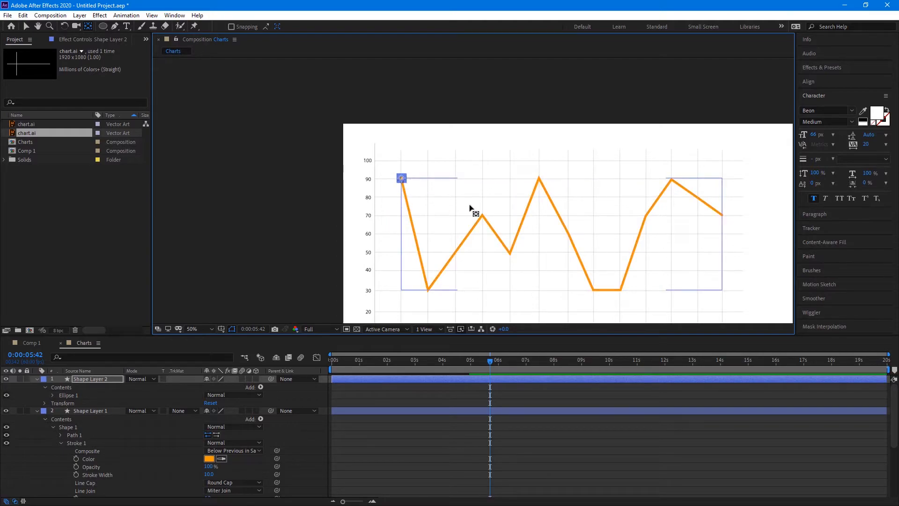
click(27, 26)
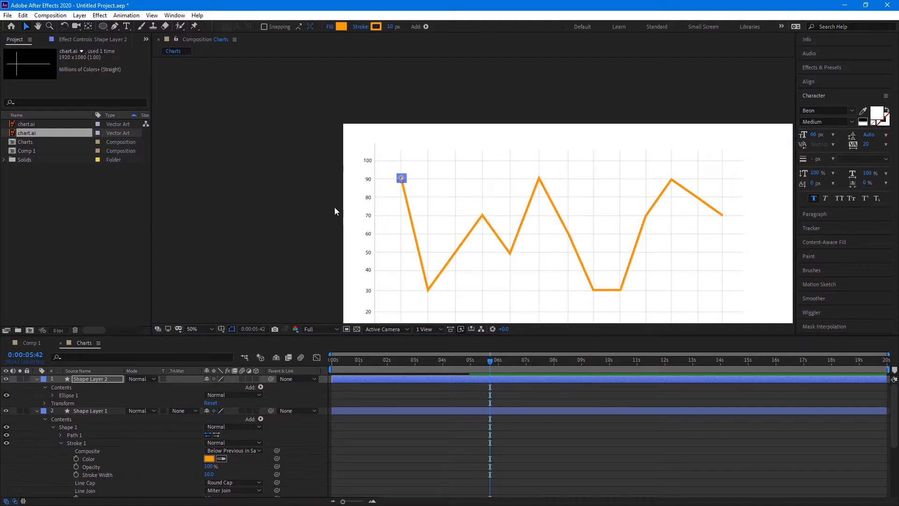
key(period)
key(period)
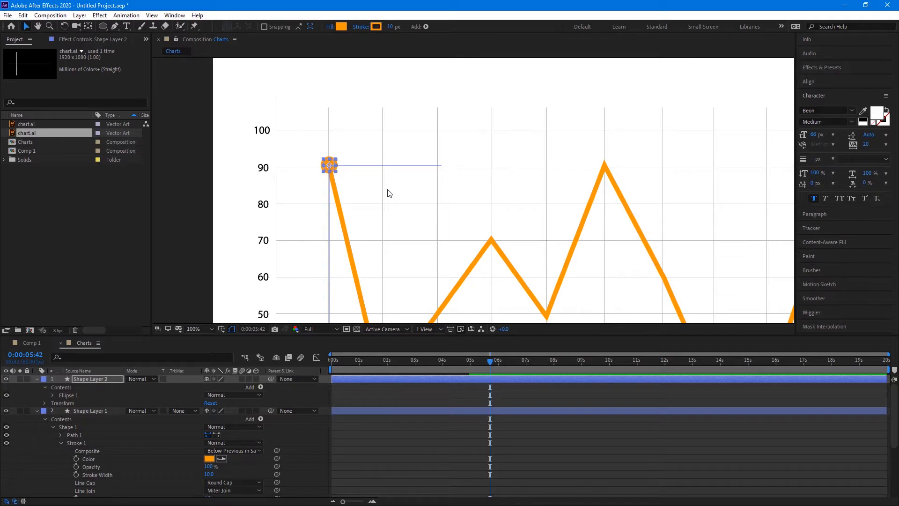
key(ctrl+d)
Move the first duplicated circle onto the line's 30 point
key(h)
drag(409, 209, 396, 141)
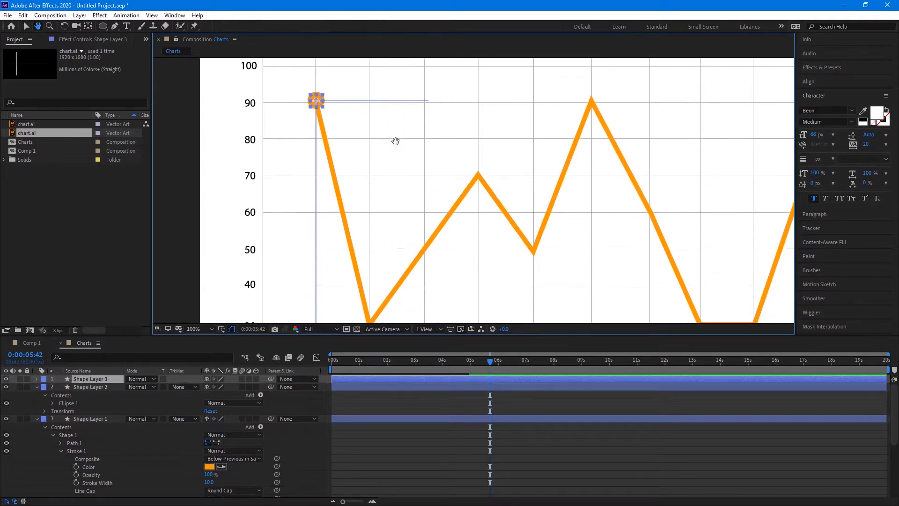
key(v)
mouse_move(316, 100)
mouse_down()
mouse_move(379, 277)
mouse_move(373, 306)
mouse_up()
drag(442, 291, 440, 241)
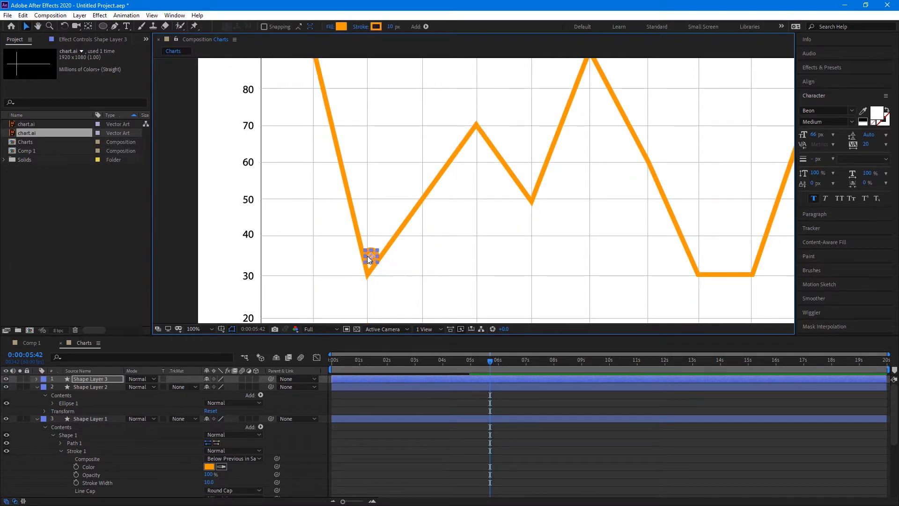
drag(370, 267, 495, 110)
Duplicate more circles and place them on the remaining points through the line's end
key(ctrl+d)
key(ctrl+d)
key(ctrl+d)
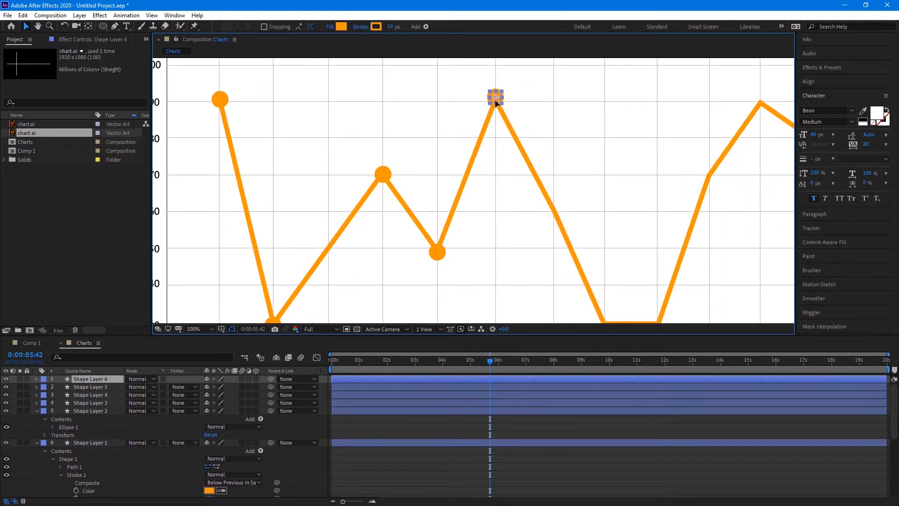
key(ctrl+d)
key(ctrl+d)
drag(602, 202, 512, 183)
drag(387, 66, 753, 140)
key(ctrl+d)
key(ctrl+d)
key(ctrl+d)
key(ctrl+d)
key(ctrl+d)
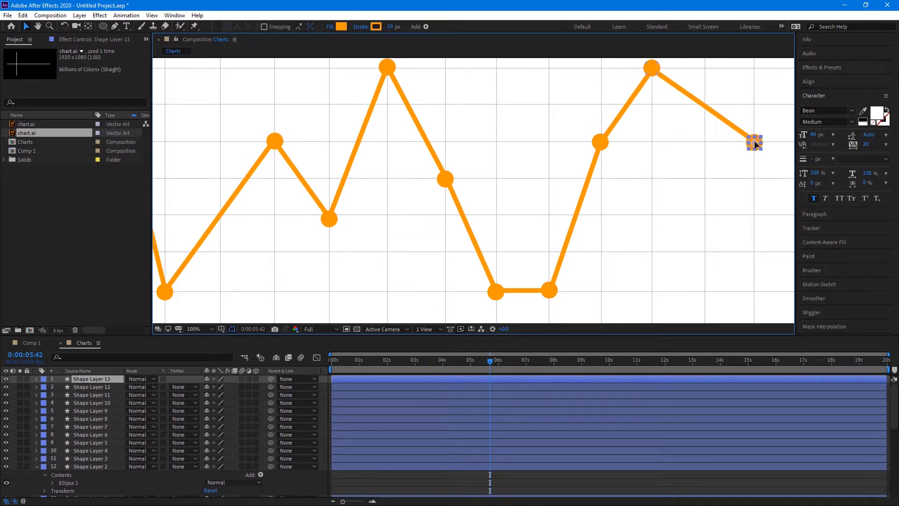
key(comma)
click(706, 277)
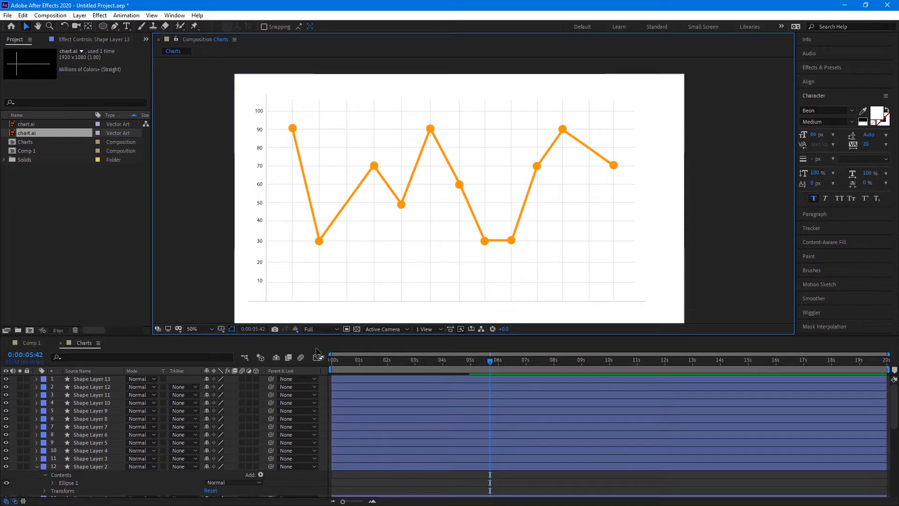
Turn on motion blur for layers 1–11 and Shape Layer 2
click(300, 358)
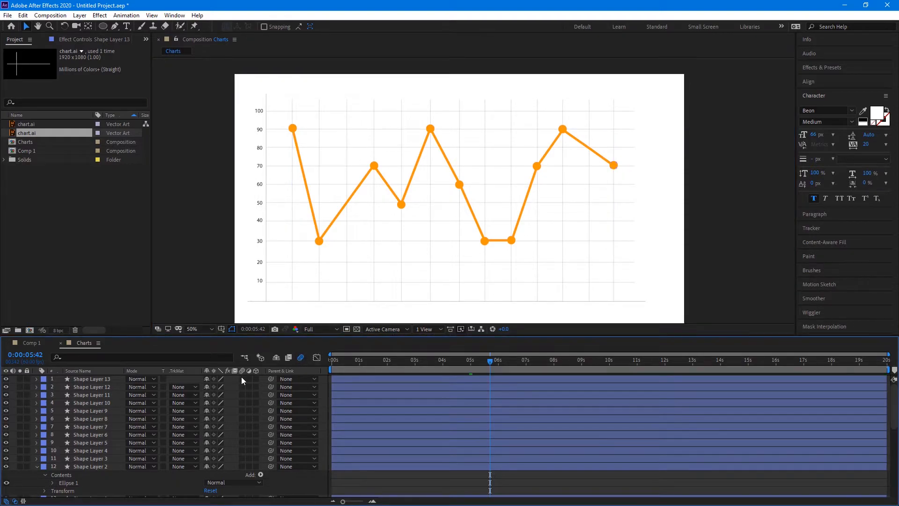
drag(240, 378, 247, 460)
click(246, 465)
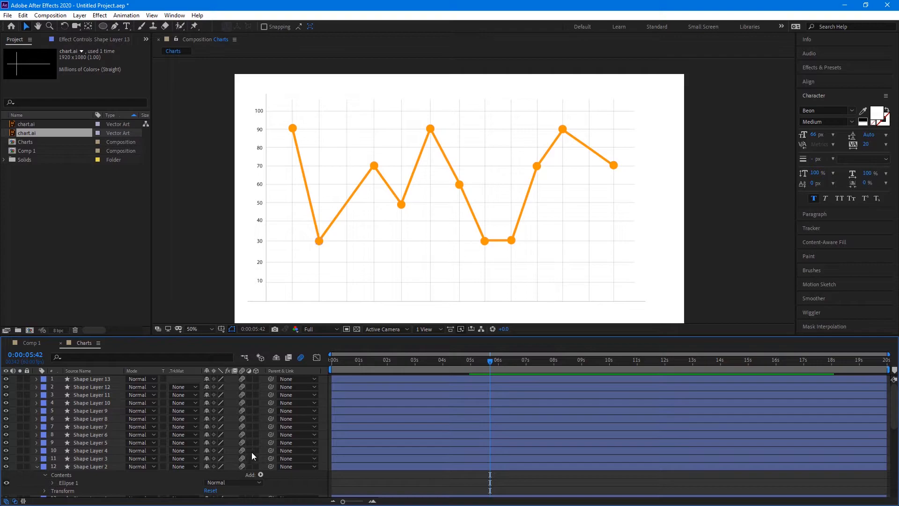
scroll(258, 433, down, 4)
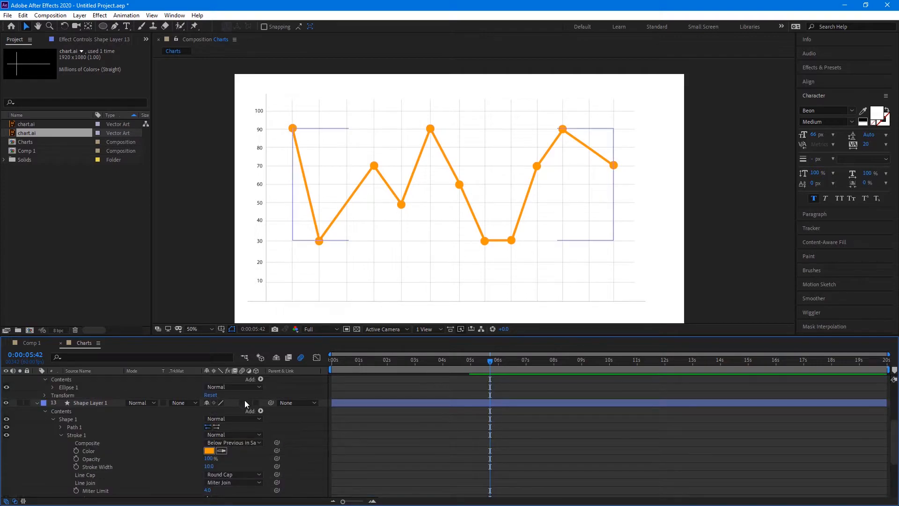
scroll(273, 411, up, 3)
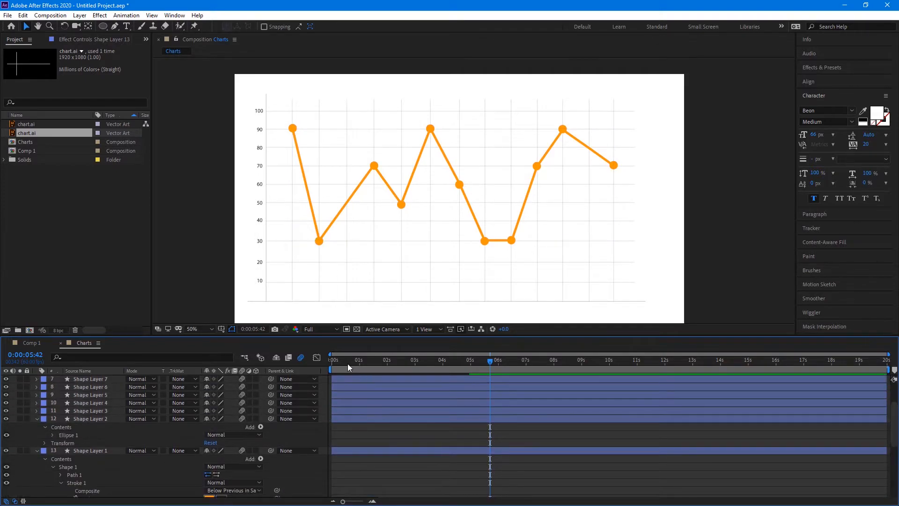
At frame 0, reveal Shape Layer 2's Scale and Opacity and zoom toward the 90 dot
drag(342, 363, 329, 362)
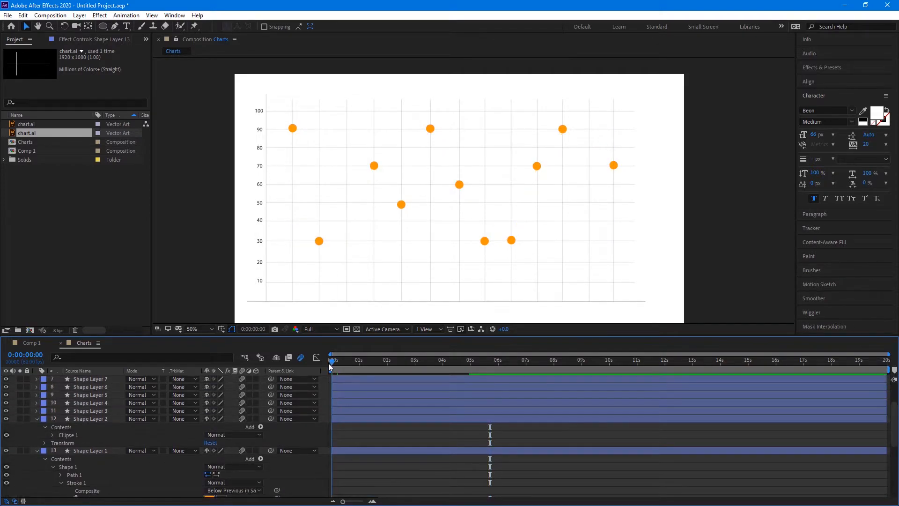
click(90, 419)
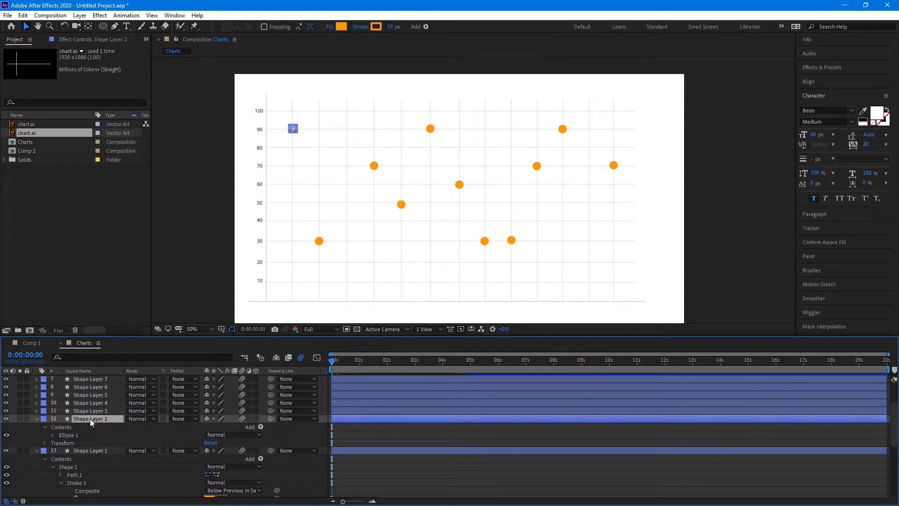
key(s)
key(shift+t)
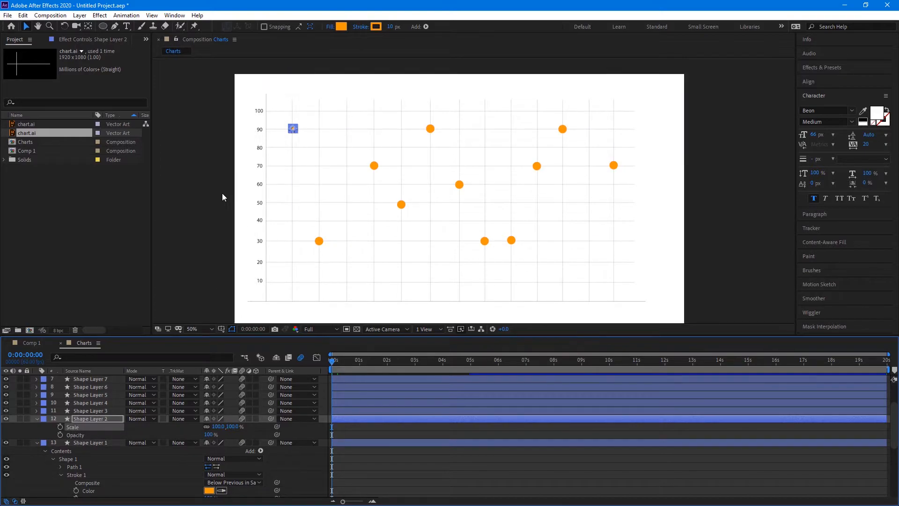
scroll(301, 151, up, 2)
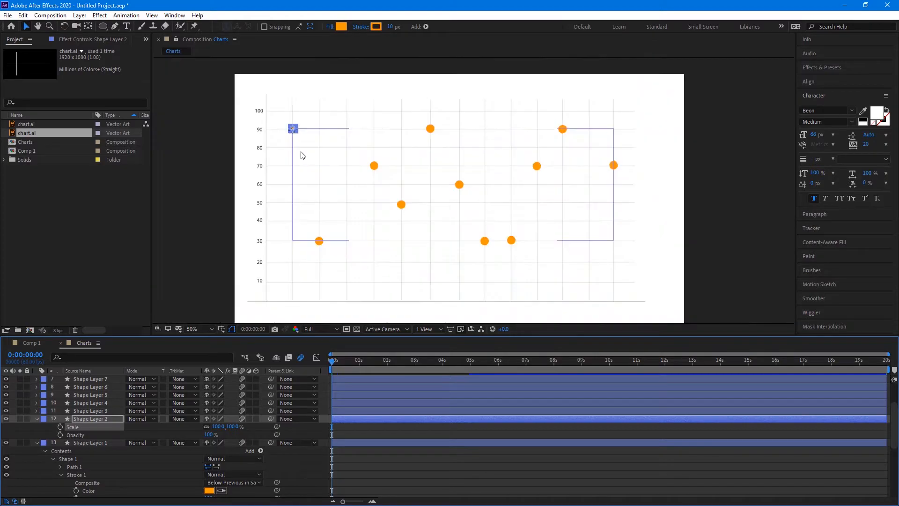
drag(301, 153, 460, 222)
Add Scale and Opacity keyframes to the first circle and shift them to about 0.4s
key(v)
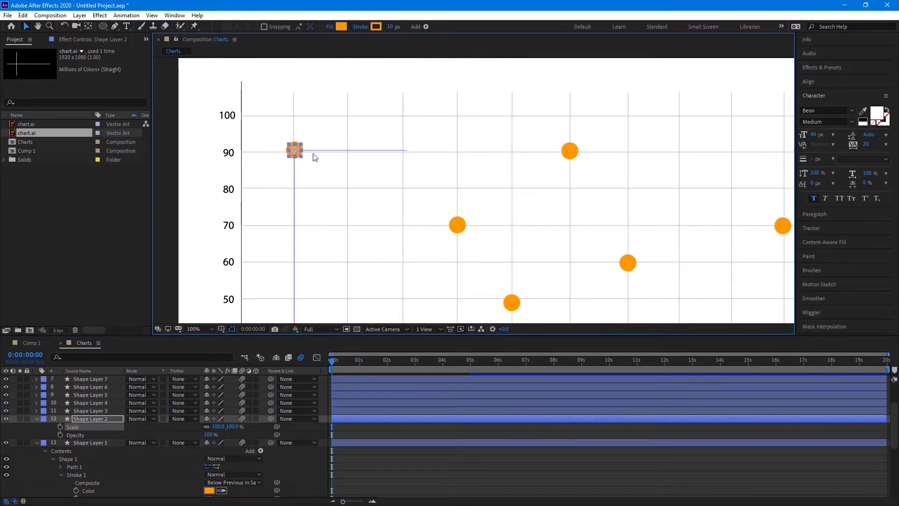
click(60, 426)
click(60, 434)
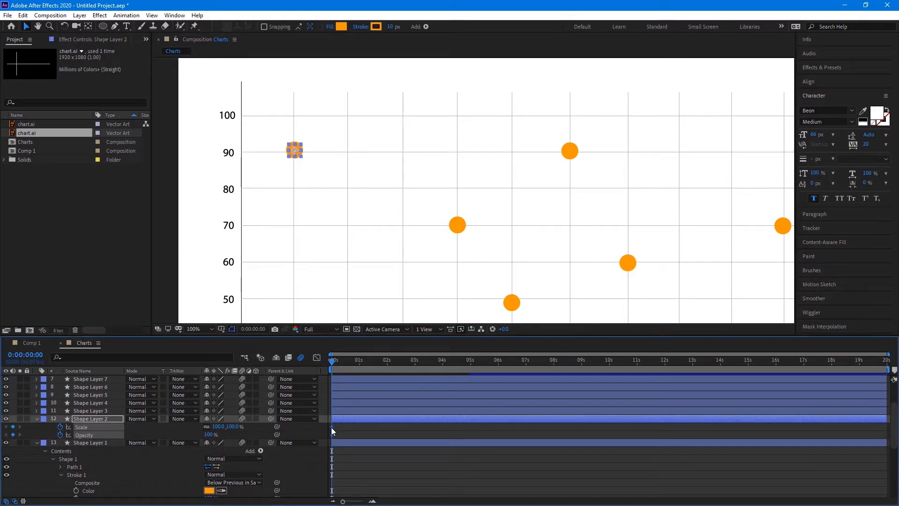
drag(332, 427, 343, 428)
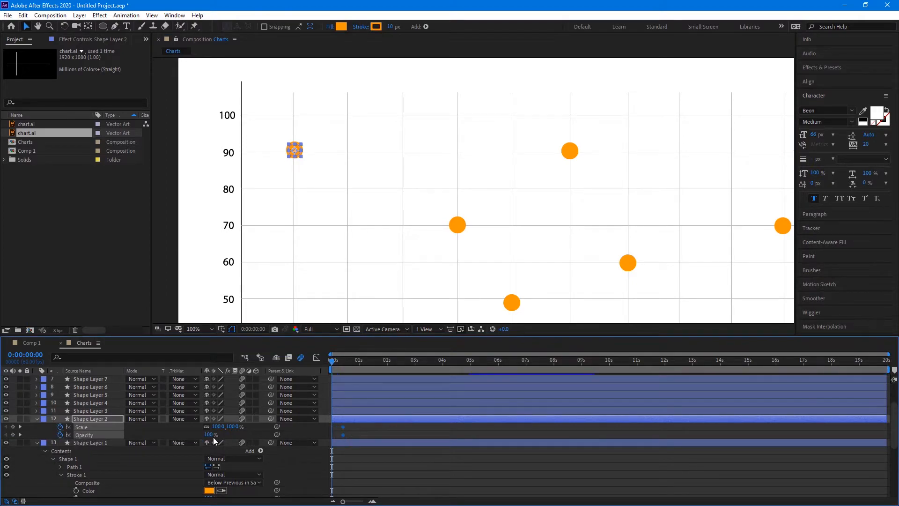
drag(351, 501, 354, 501)
click(204, 429)
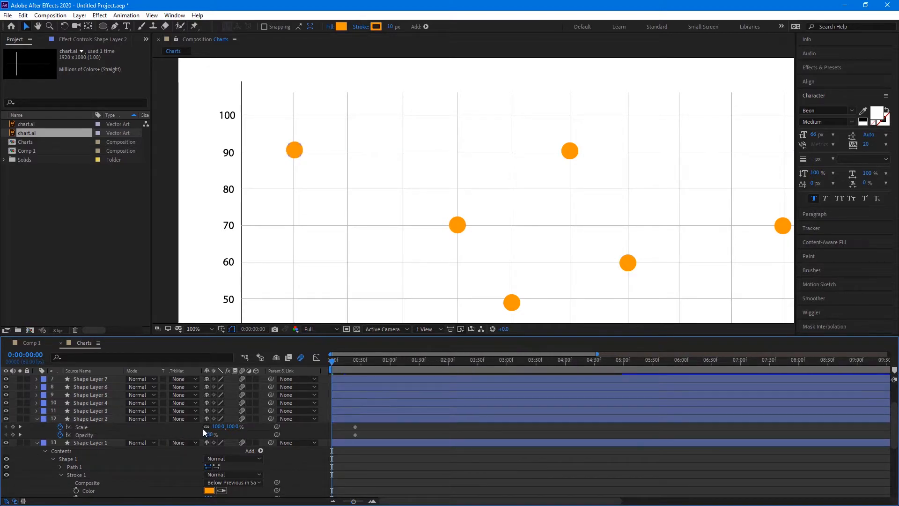
Set the circle's starting Scale to 87%, then shrink it further
click(218, 427)
text(87)
key(Return)
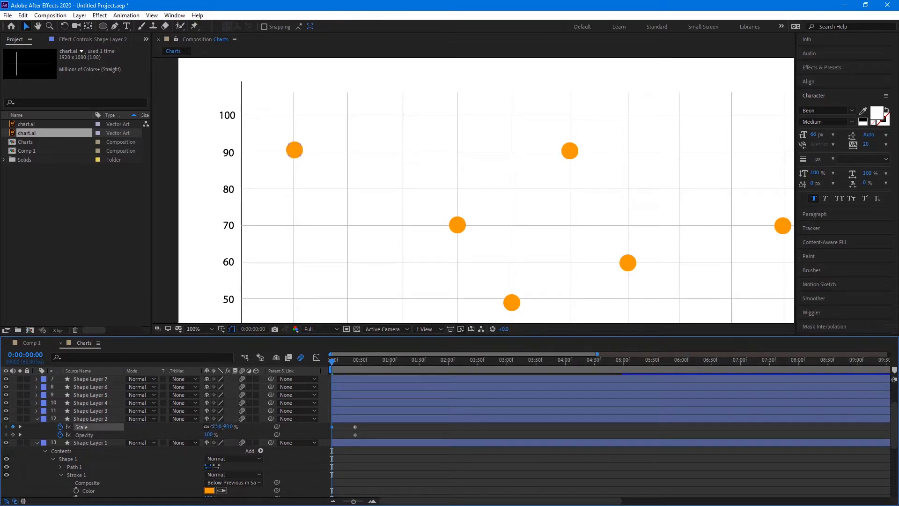
drag(206, 426, 121, 433)
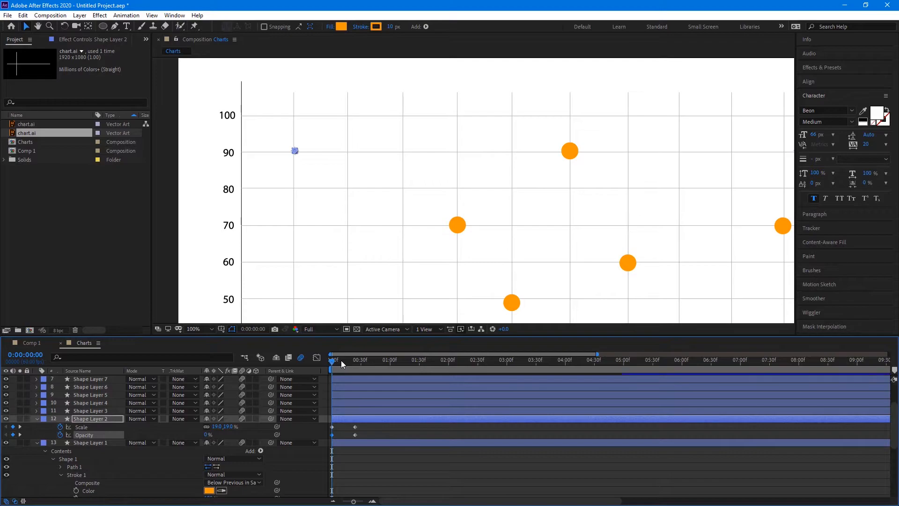
At frame 12, set Scale to 120% and select all the Scale and Opacity keyframes
drag(341, 361, 344, 361)
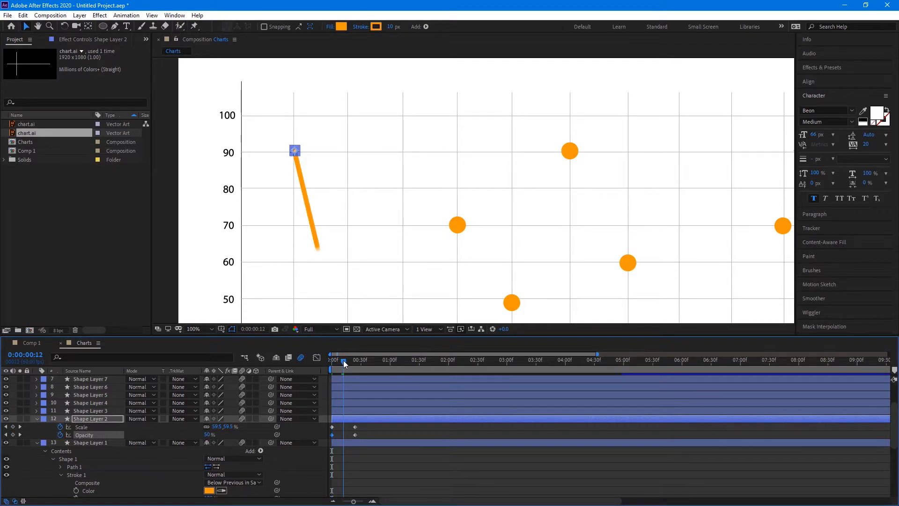
click(216, 427)
text(120)
key(Return)
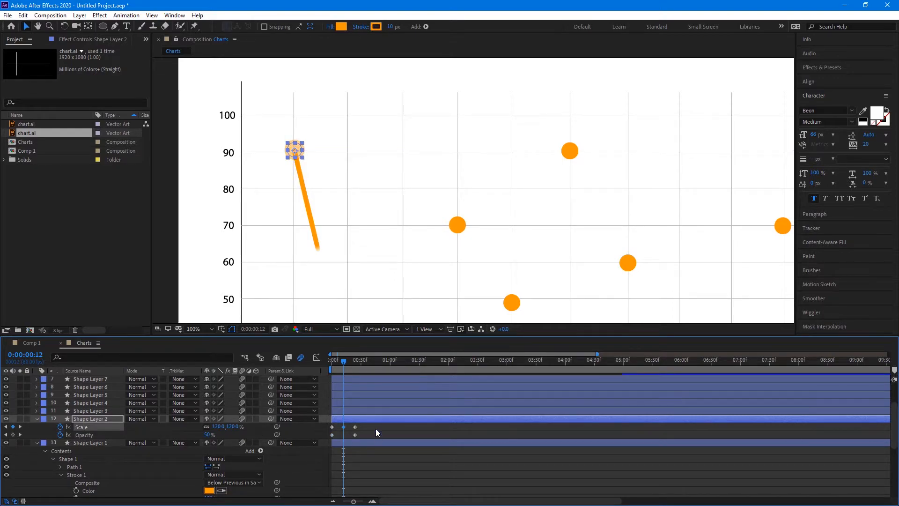
drag(375, 424, 325, 437)
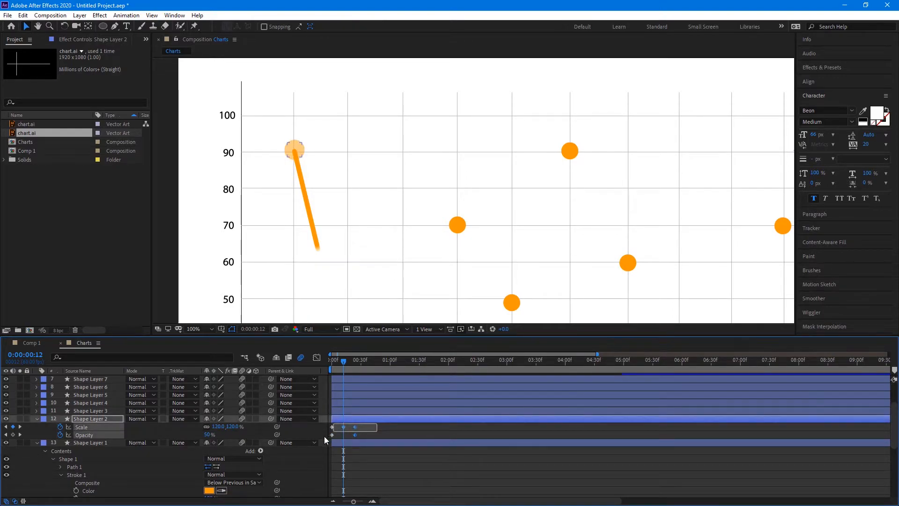
right_click(355, 435)
Apply Easy Ease to the keyframes and move the full-opacity keyframe to frame 12
mouse_move(450, 428)
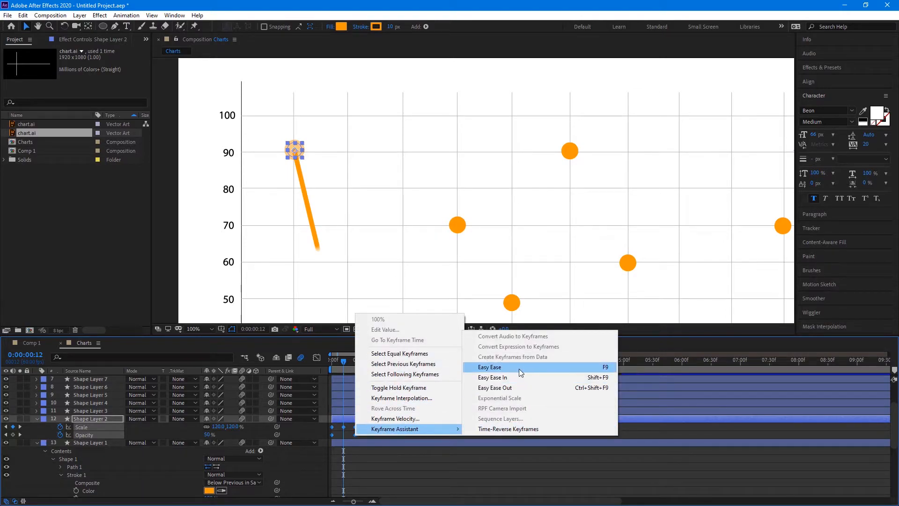
click(519, 368)
click(350, 439)
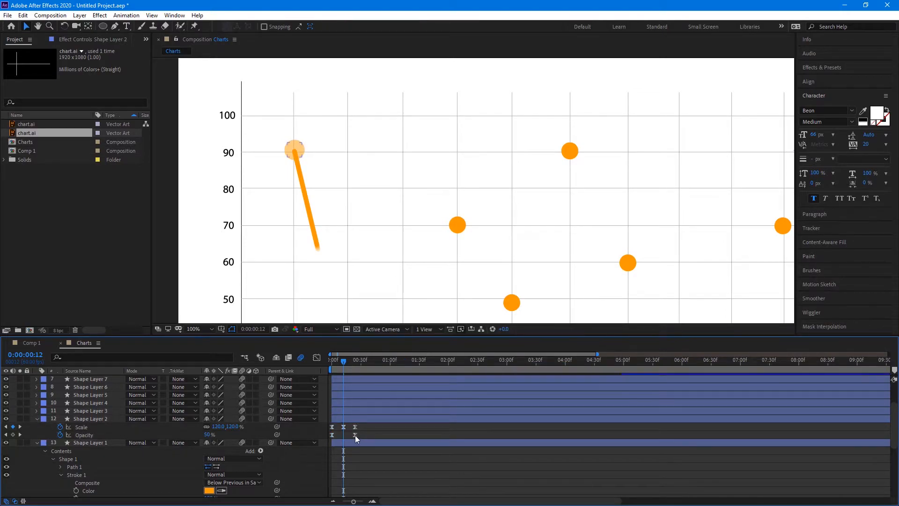
drag(355, 435, 346, 434)
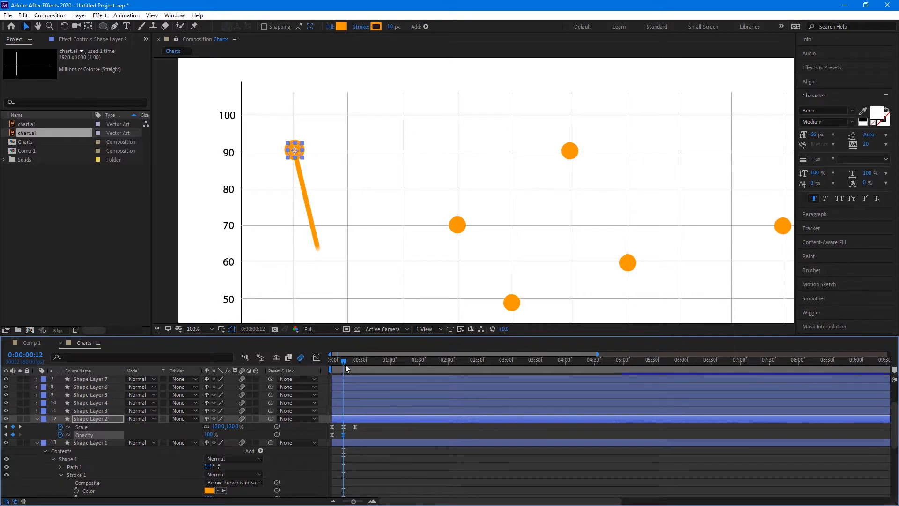
Preview the circle's pop animation from the start of the composition
drag(345, 364, 309, 362)
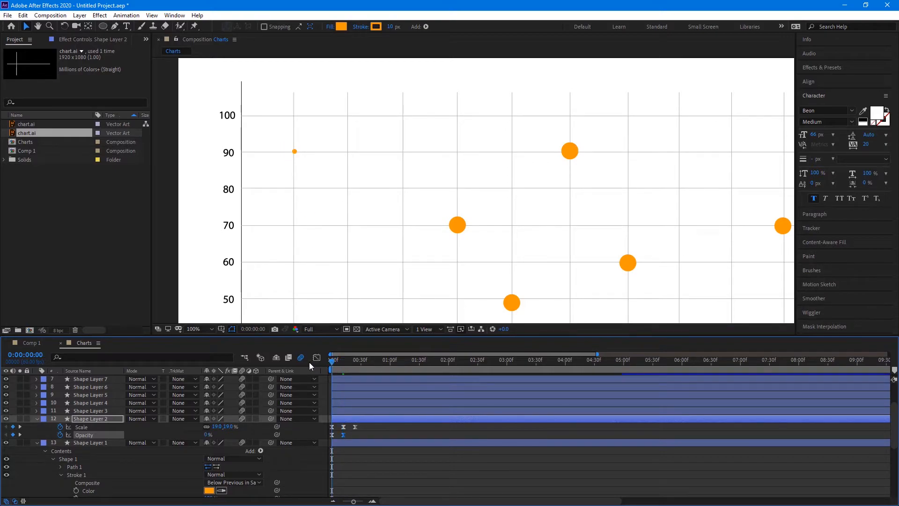
key(space)
key(space)
drag(334, 361, 294, 363)
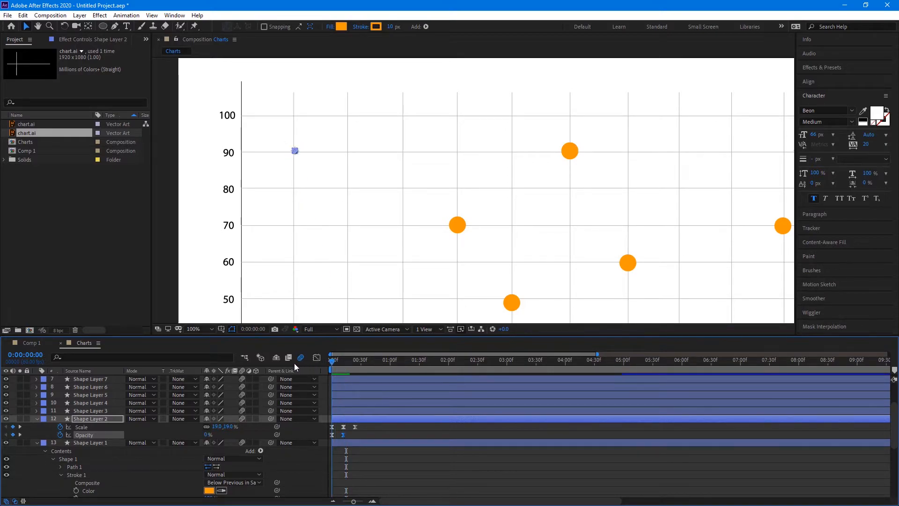
key(space)
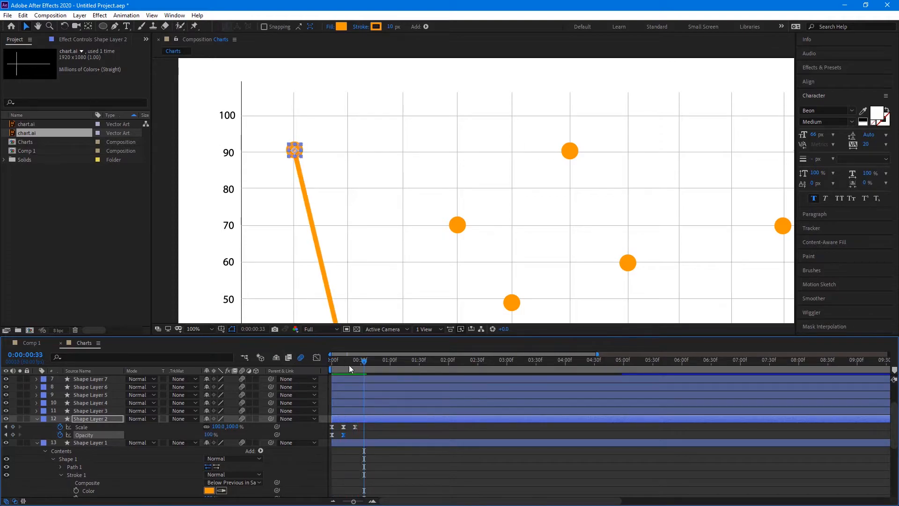
key(space)
click(414, 484)
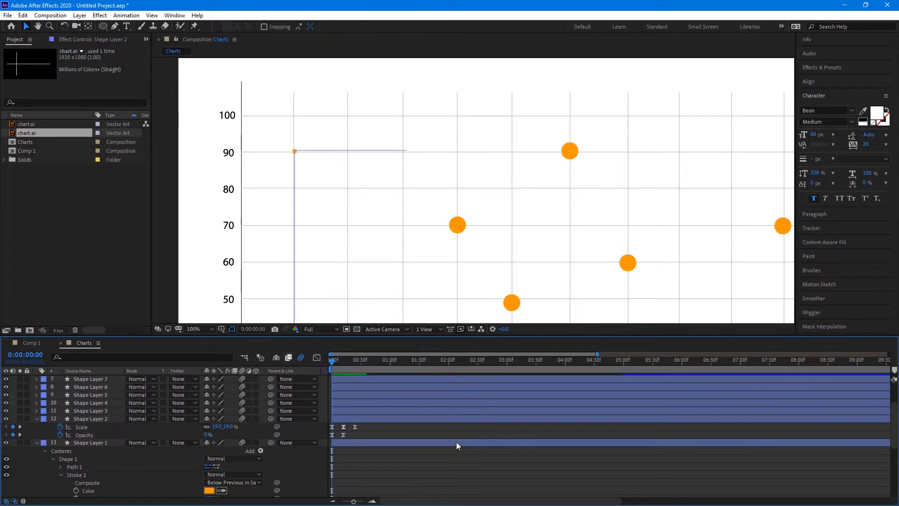
key(space)
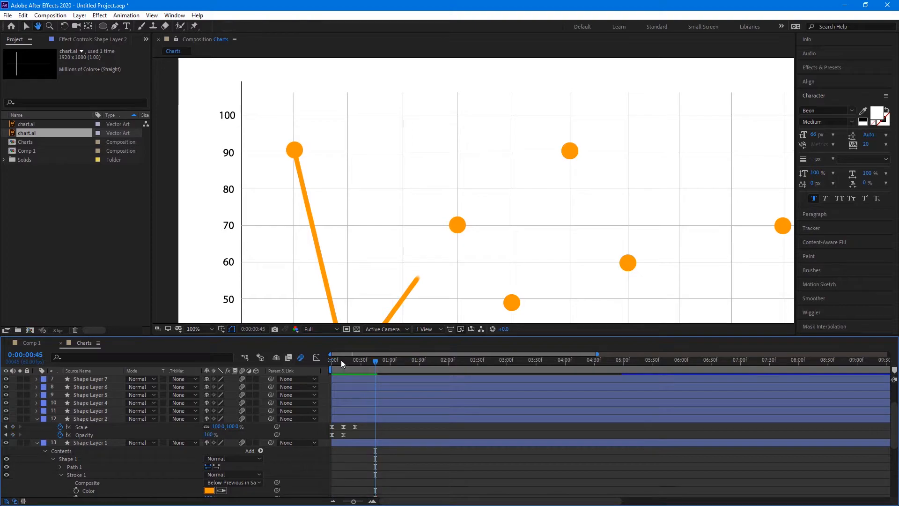
key(space)
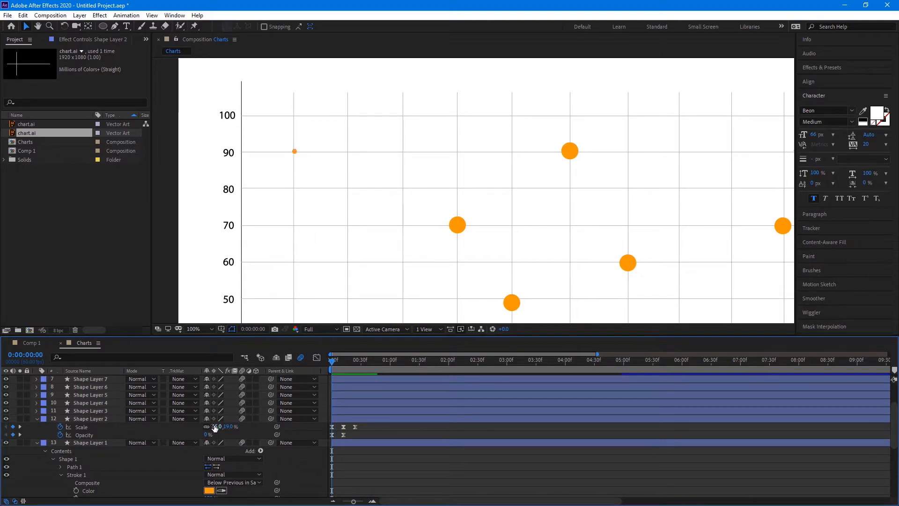
Set the starting Scale to 0%, preview the pop, and select all the circle's keyframes
click(216, 426)
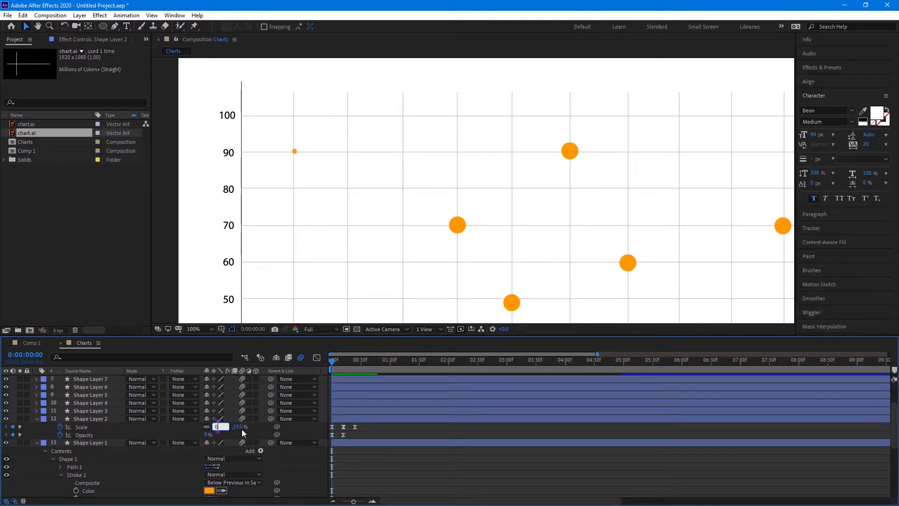
text(0)
key(Return)
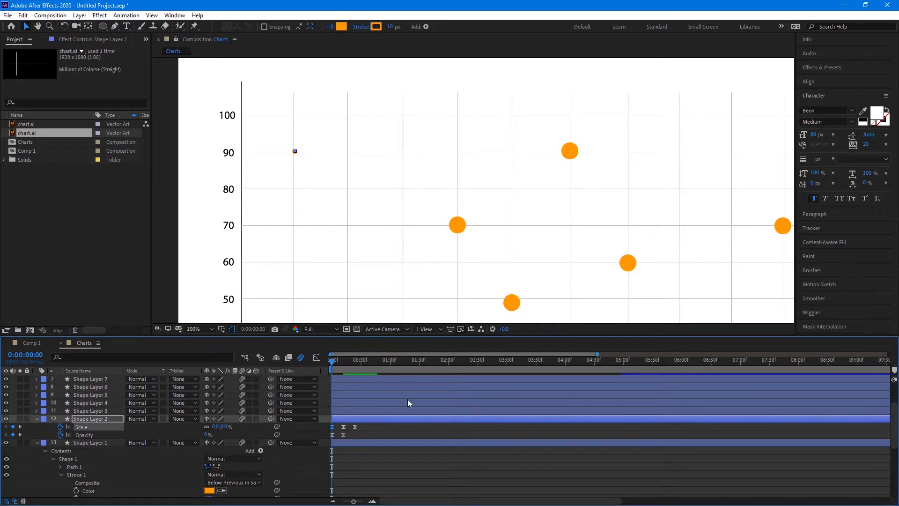
click(442, 465)
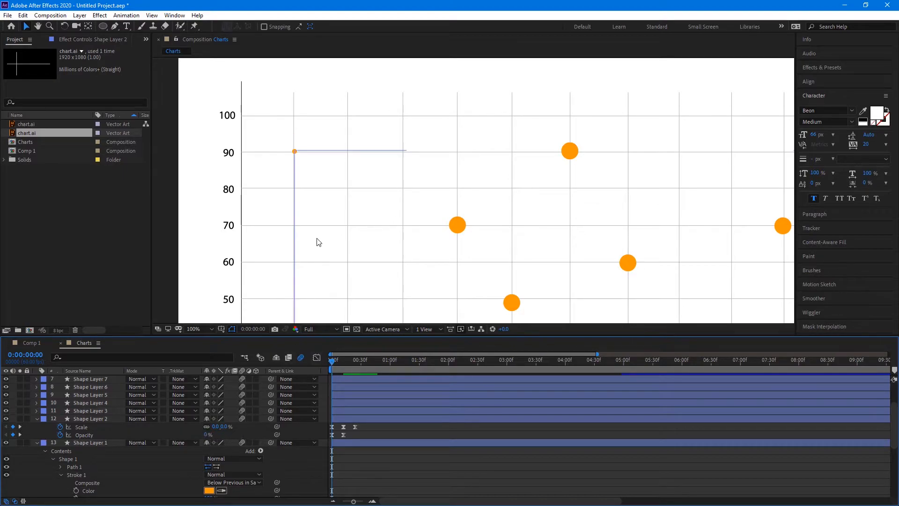
key(space)
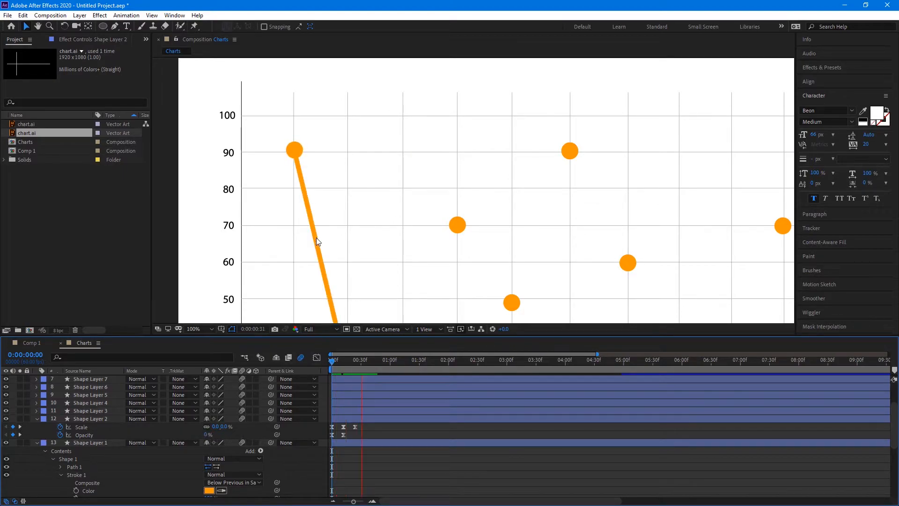
key(space)
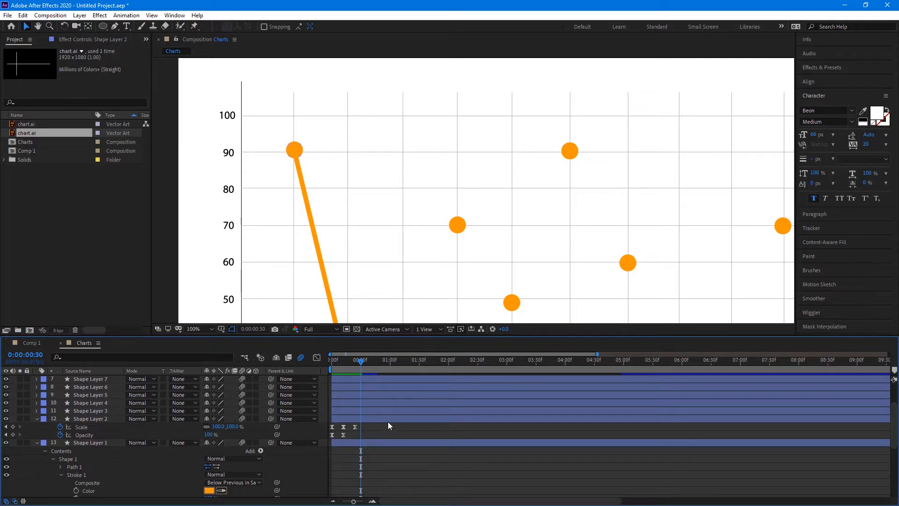
drag(371, 428, 327, 436)
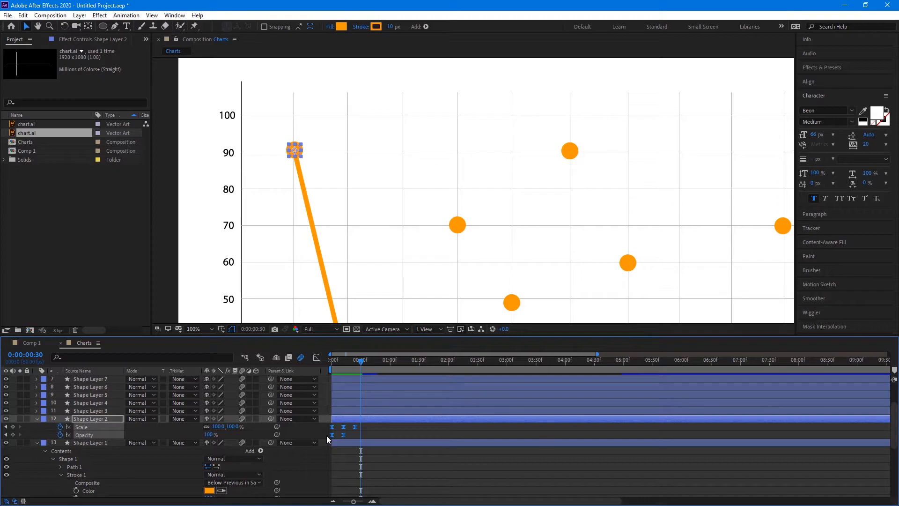
Paste the pop-in keyframes onto Shape Layer 3 where the line reaches 30, and preview
click(95, 410)
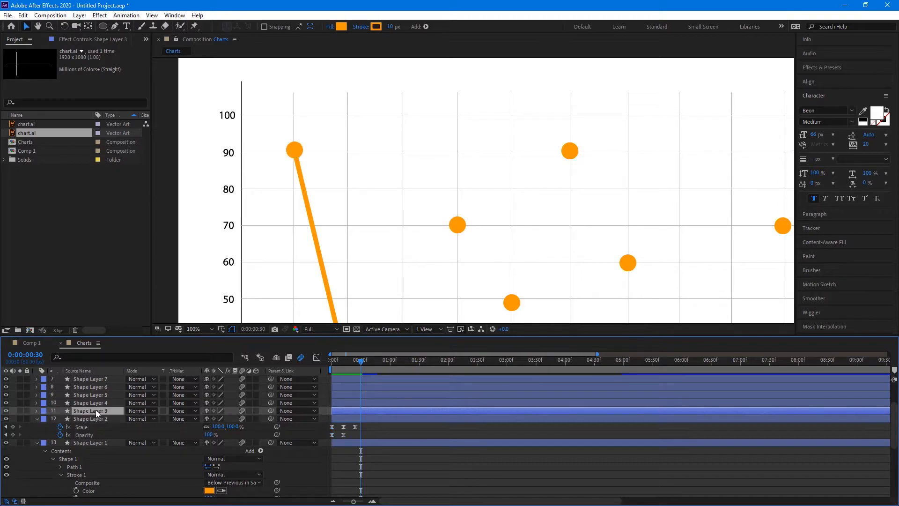
key(s)
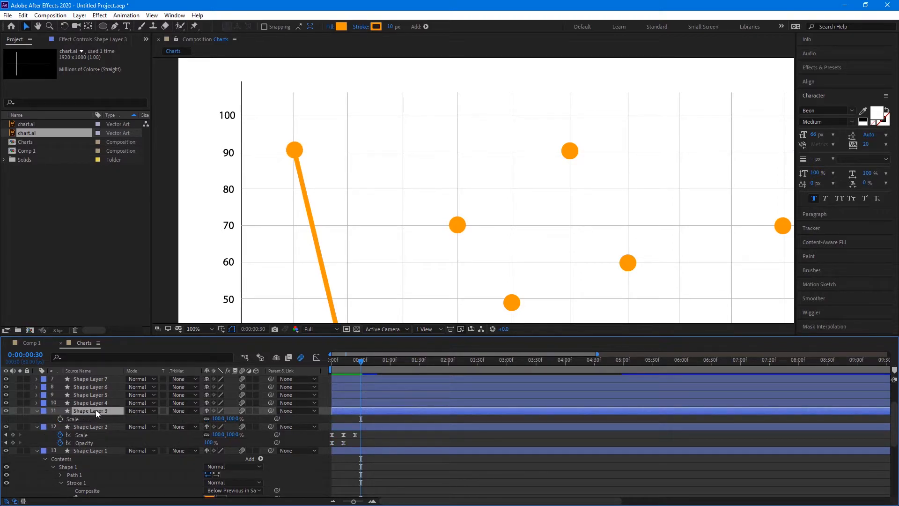
key(shift+t)
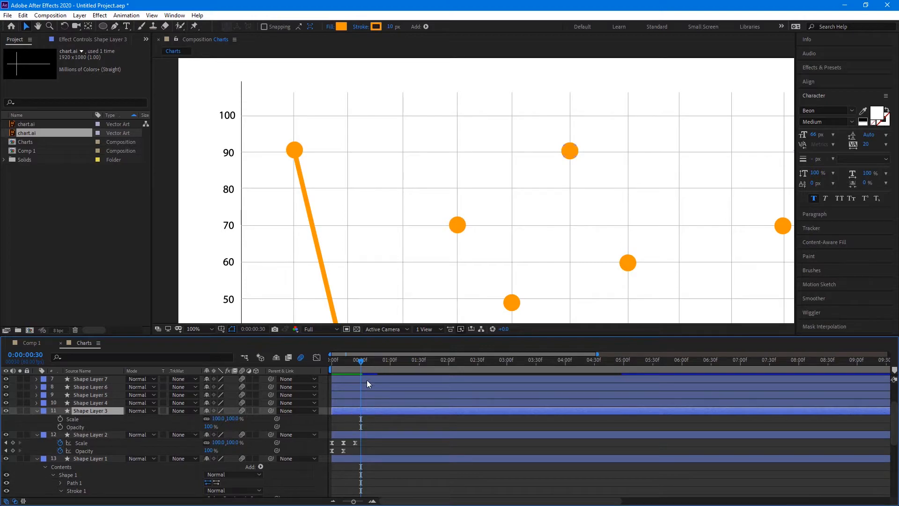
drag(444, 237, 403, 117)
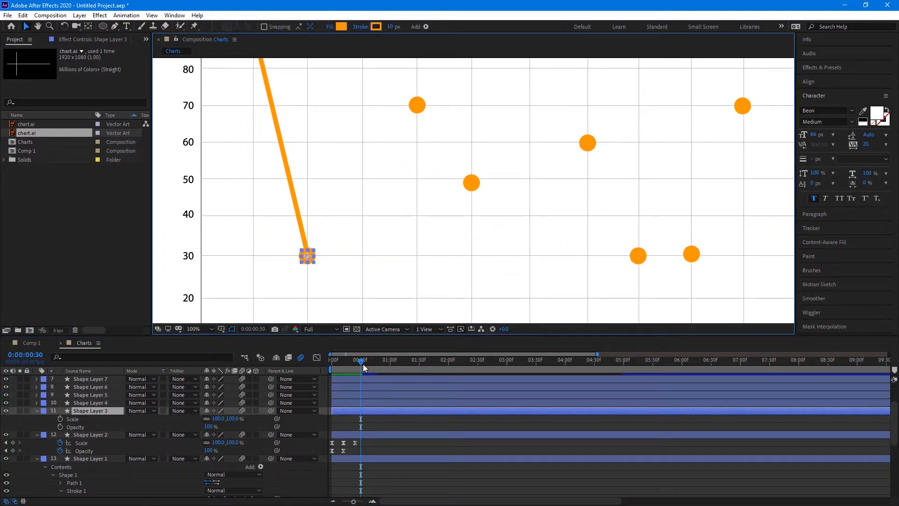
drag(360, 364, 355, 363)
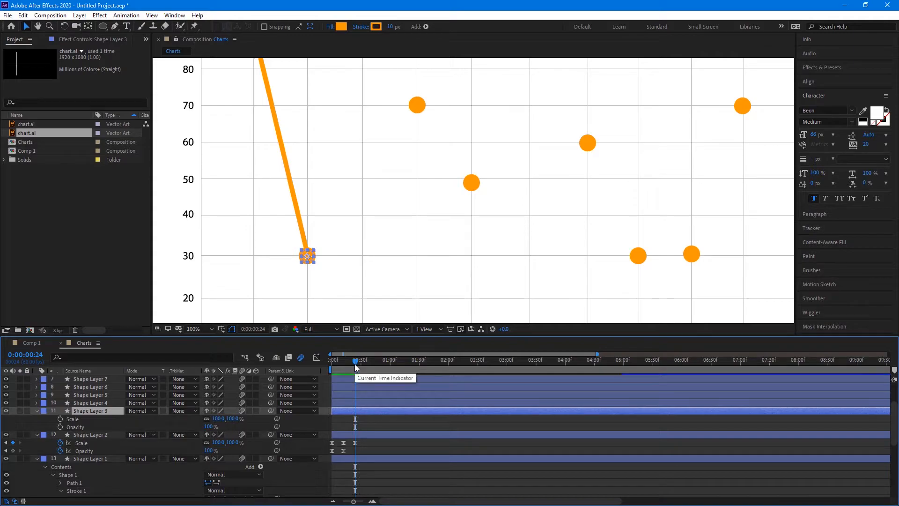
key(ctrl+v)
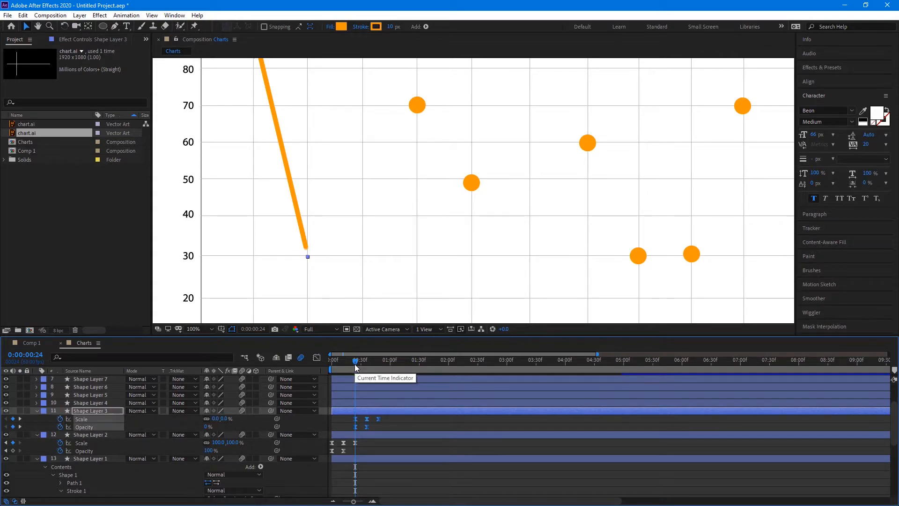
key(space)
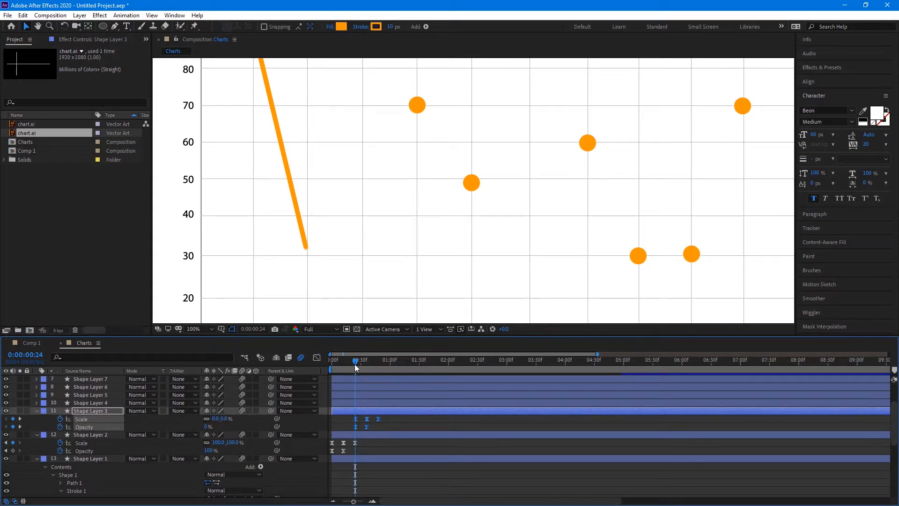
key(space)
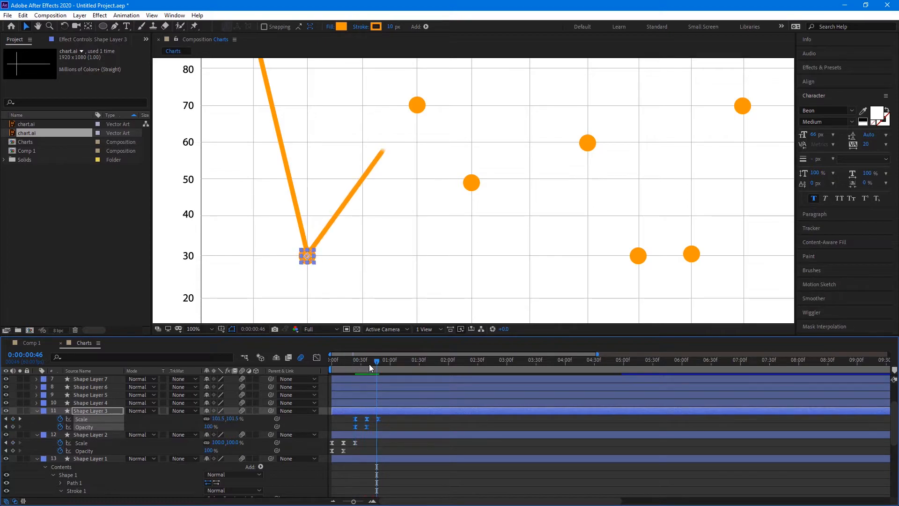
Find where the line meets 70 and paste keyframes there, then undo the stray paste
drag(378, 363, 382, 359)
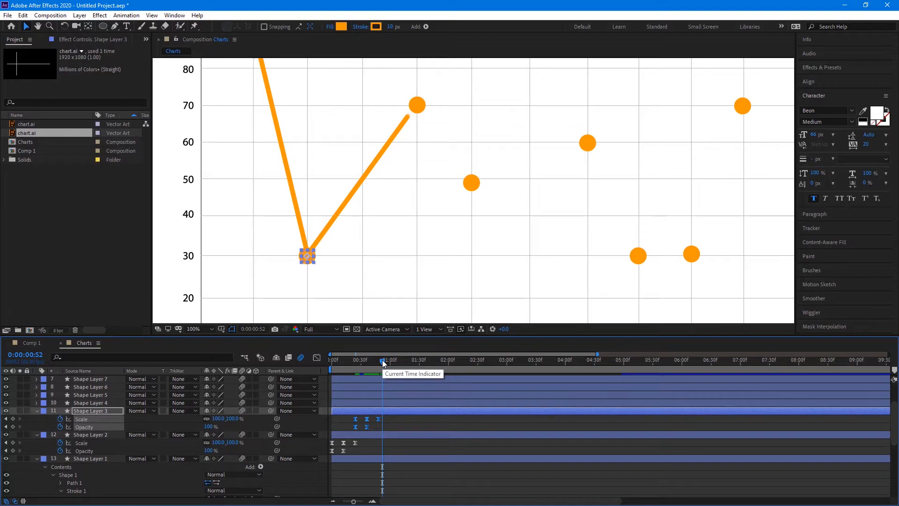
drag(382, 359, 378, 358)
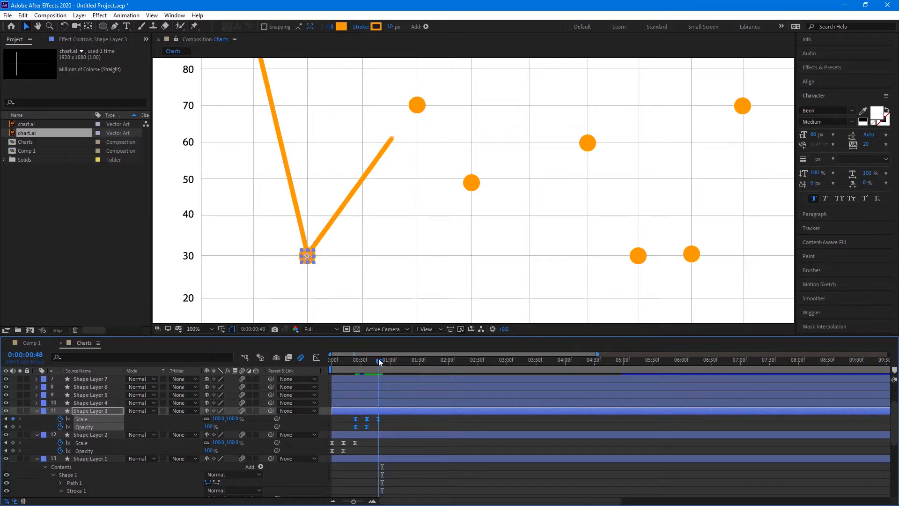
click(380, 359)
drag(380, 359, 383, 358)
key(ctrl+v)
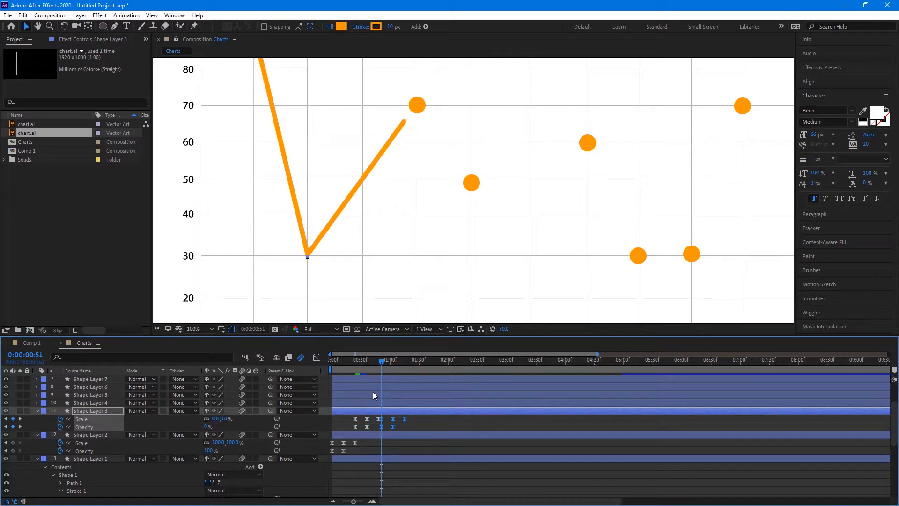
key(ctrl+z)
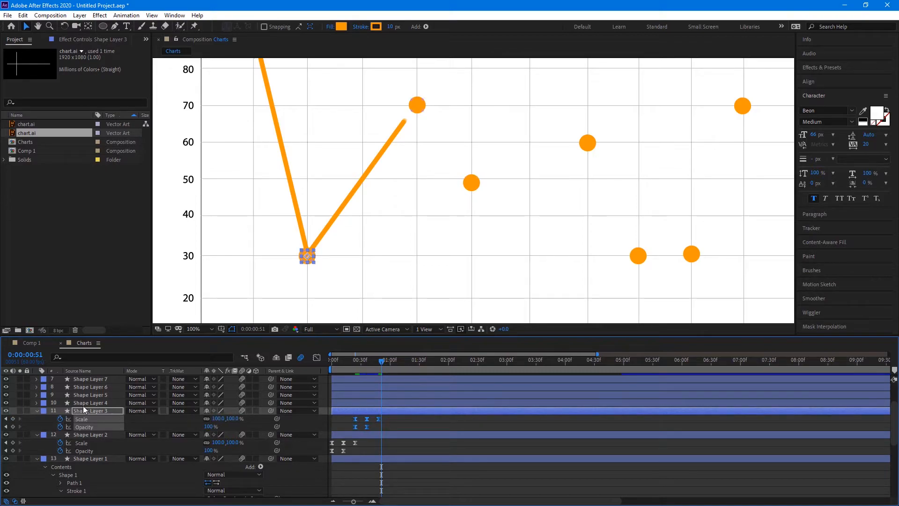
click(88, 403)
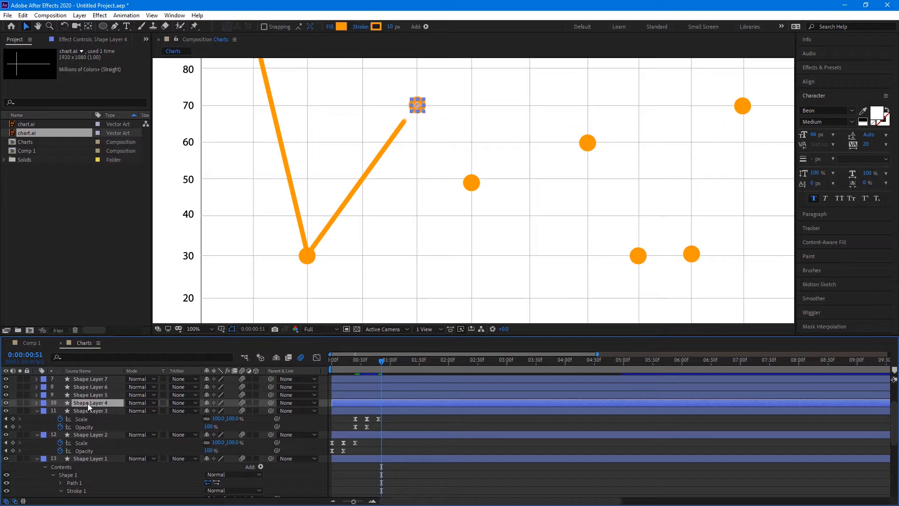
Paste the pop-in keyframes onto Shape Layer 4 (70 marker) and Shape Layer 5 (50 marker)
key(s)
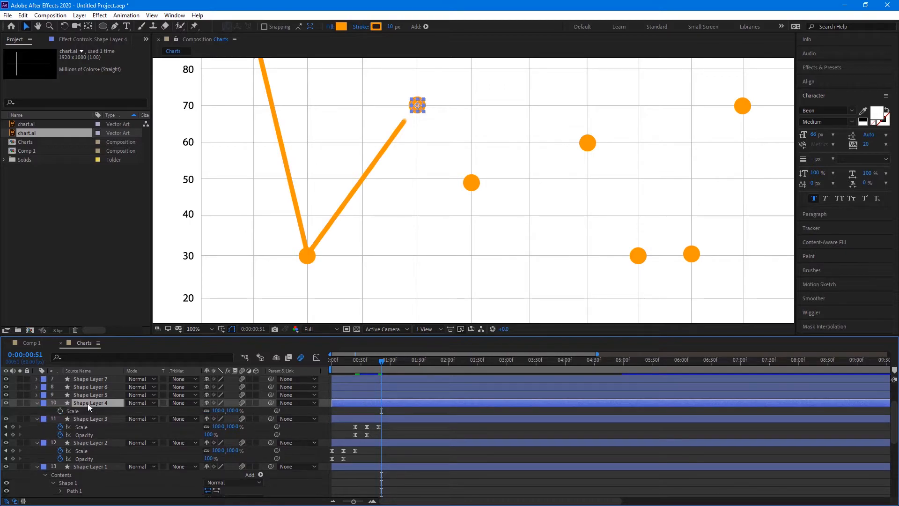
key(shift+t)
key(ctrl+v)
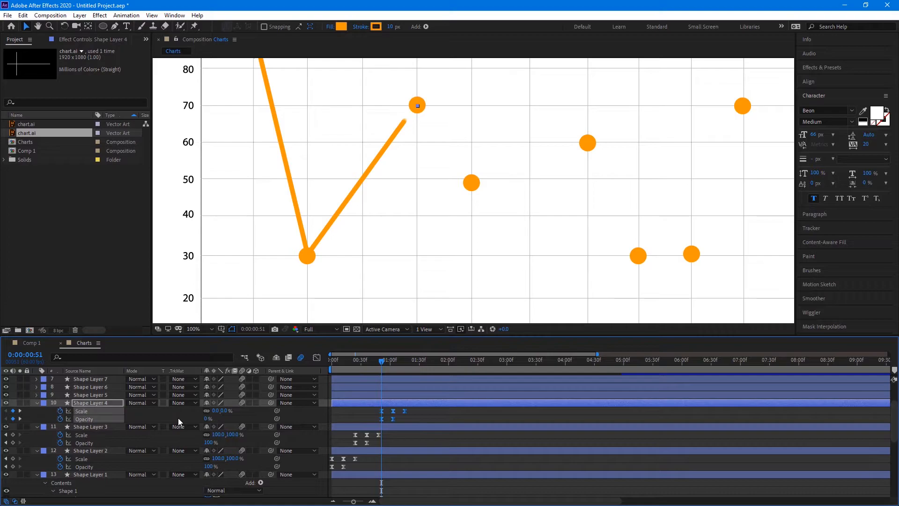
click(100, 393)
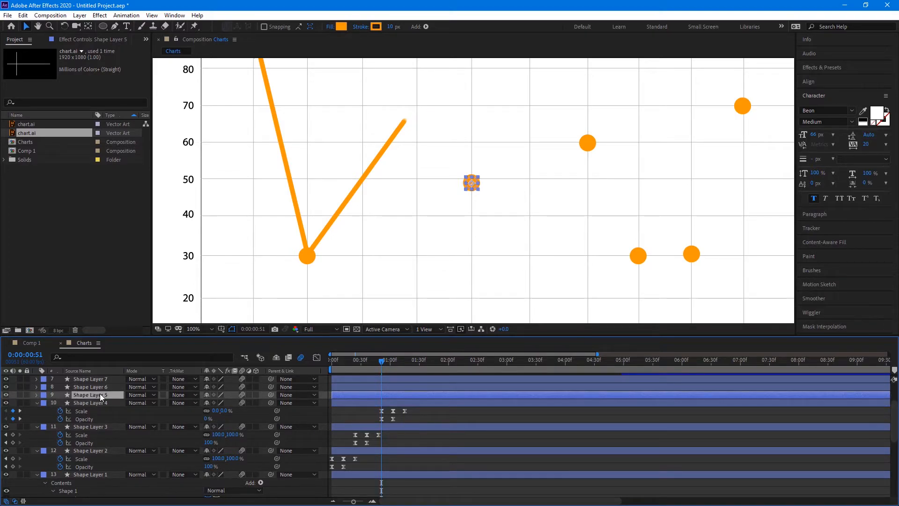
key(s)
key(shift+t)
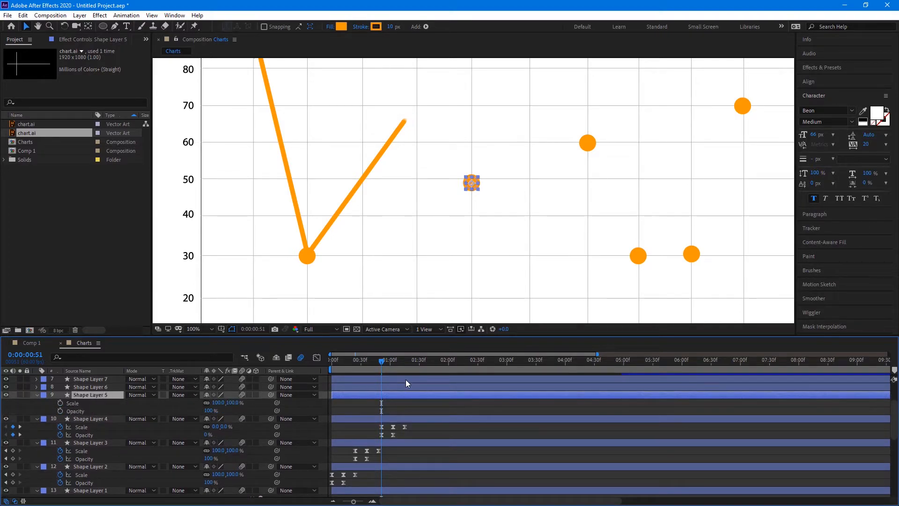
drag(381, 364, 406, 365)
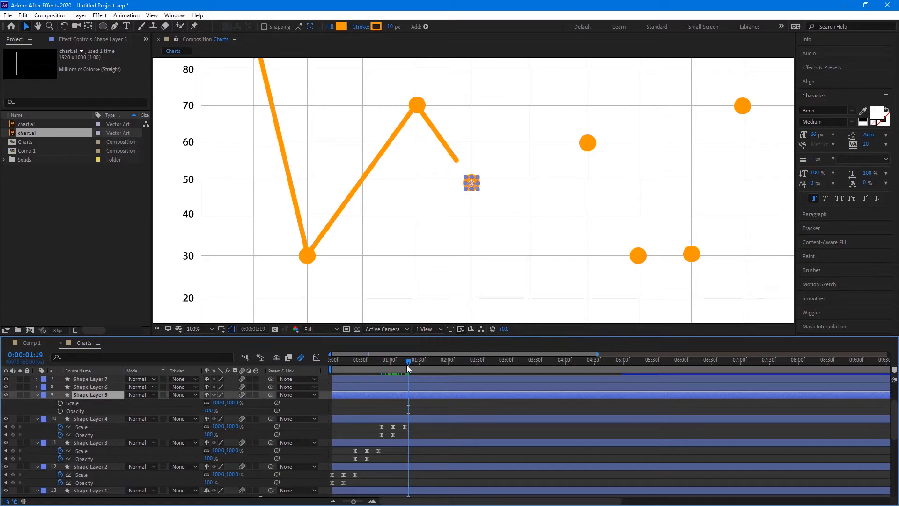
key(ctrl+v)
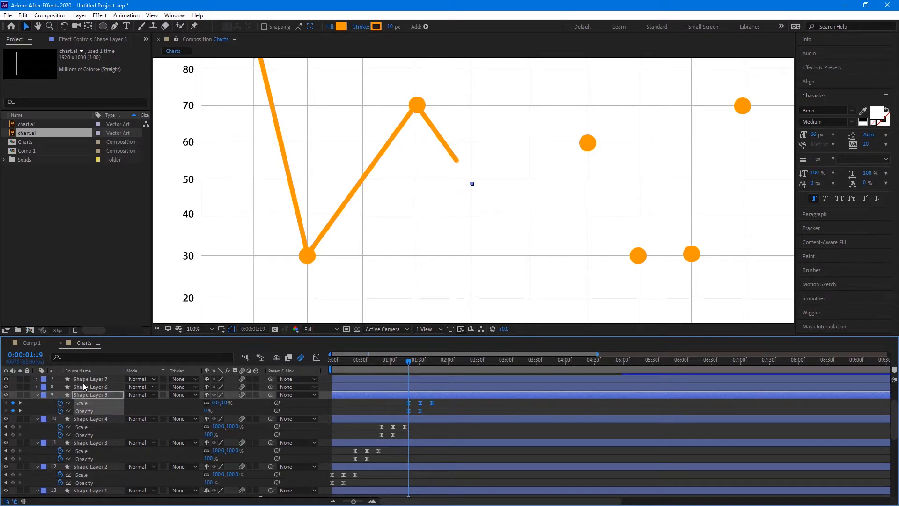
Paste the pop-in keyframes onto Shape Layer 6 where the line reaches its dot
click(82, 381)
click(84, 386)
key(ctrl+v)
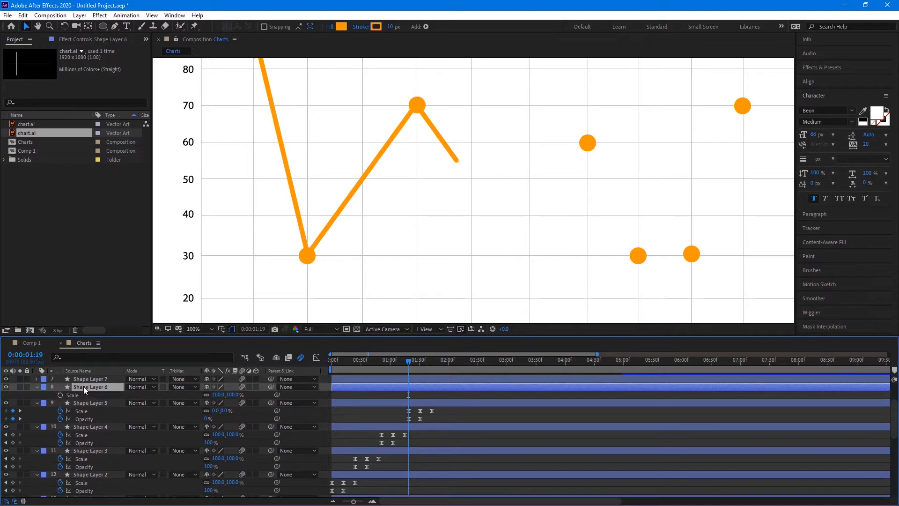
scroll(453, 445, up, 1)
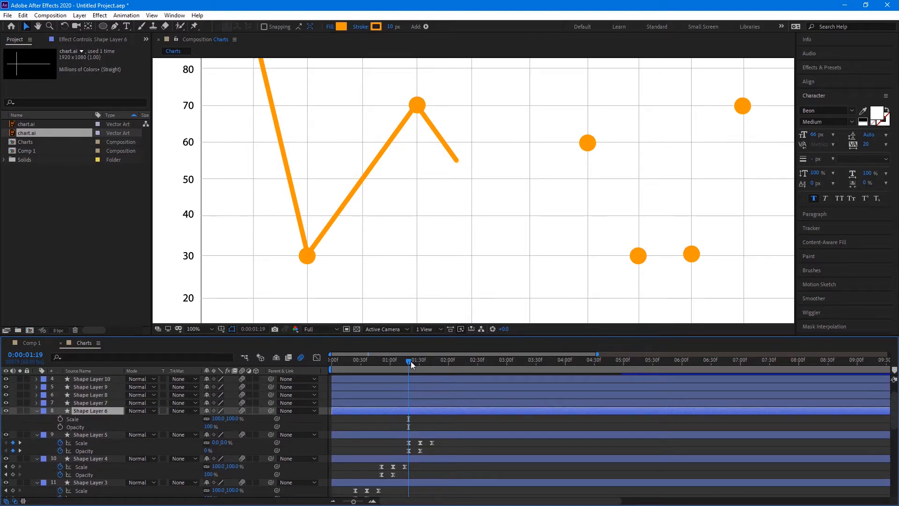
drag(412, 363, 429, 368)
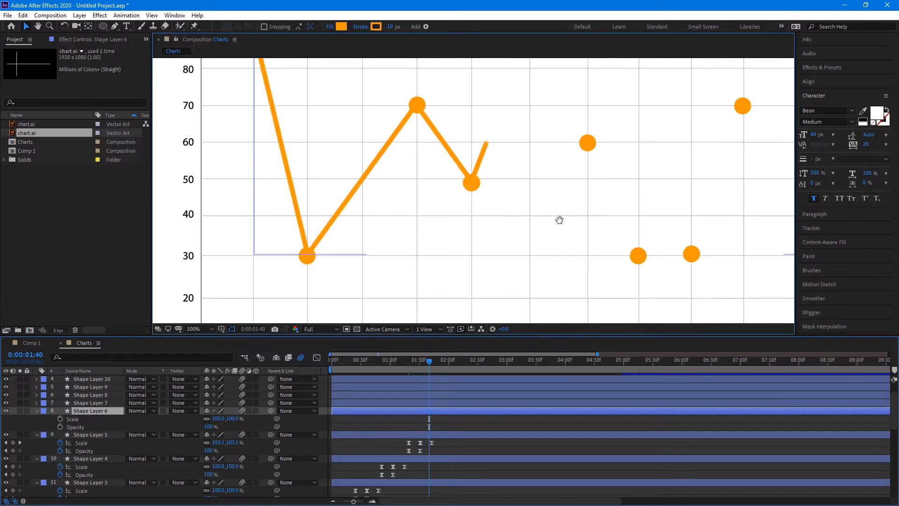
drag(559, 219, 536, 259)
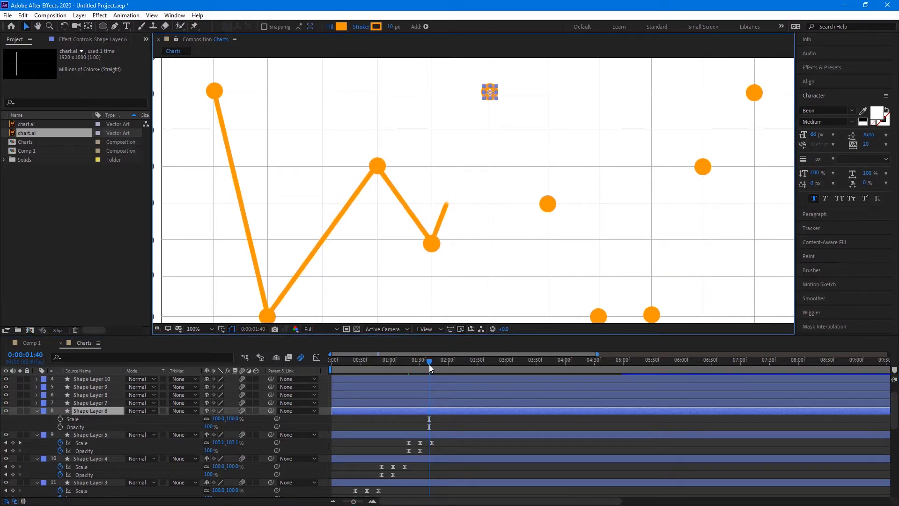
drag(429, 365, 440, 361)
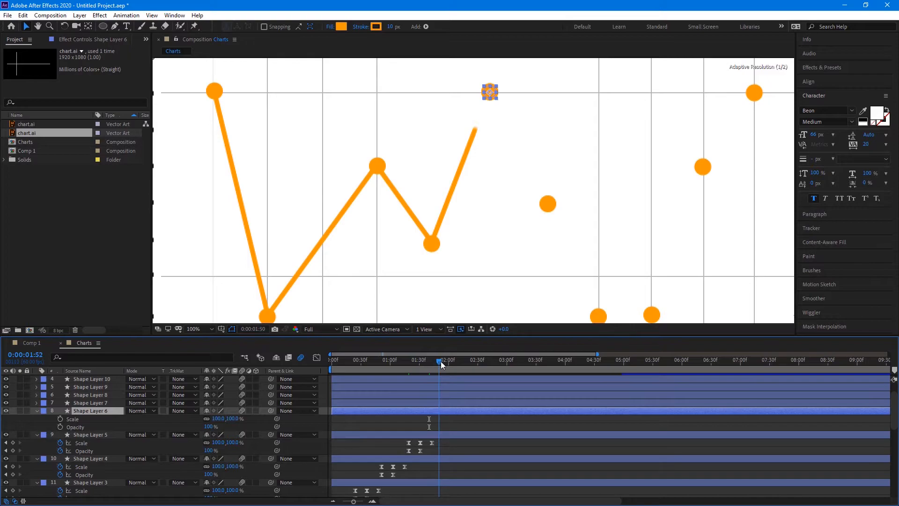
key(ctrl+v)
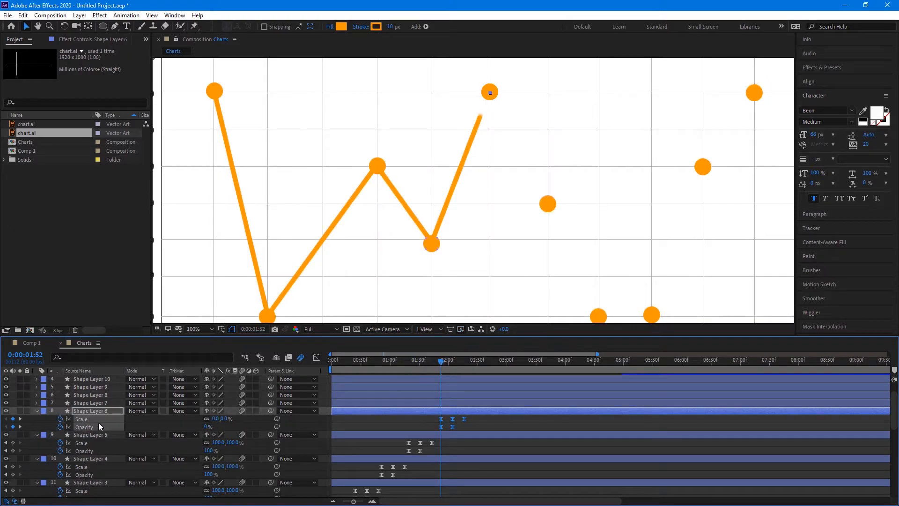
Paste the pop-in keyframes onto Shape Layers 7 and 8 as the line reaches each dot
click(97, 401)
key(s)
key(shift+t)
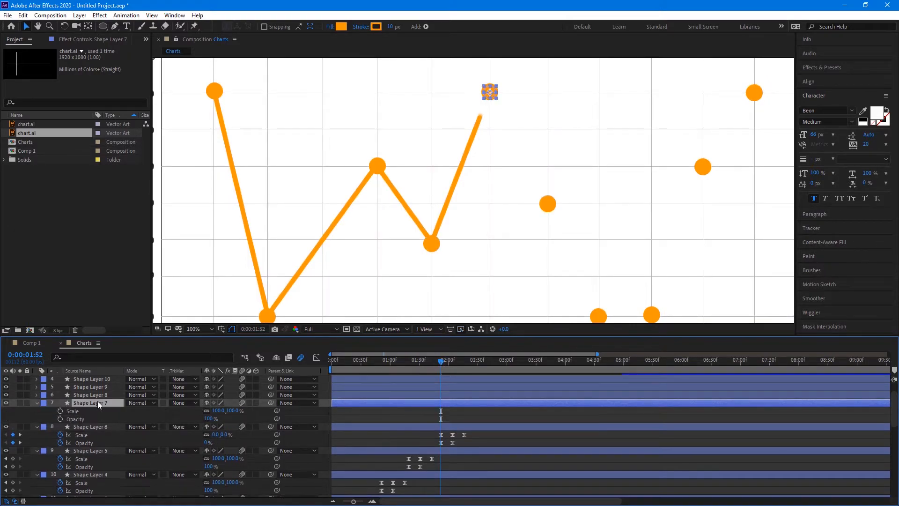
drag(456, 364, 468, 367)
key(ctrl+v)
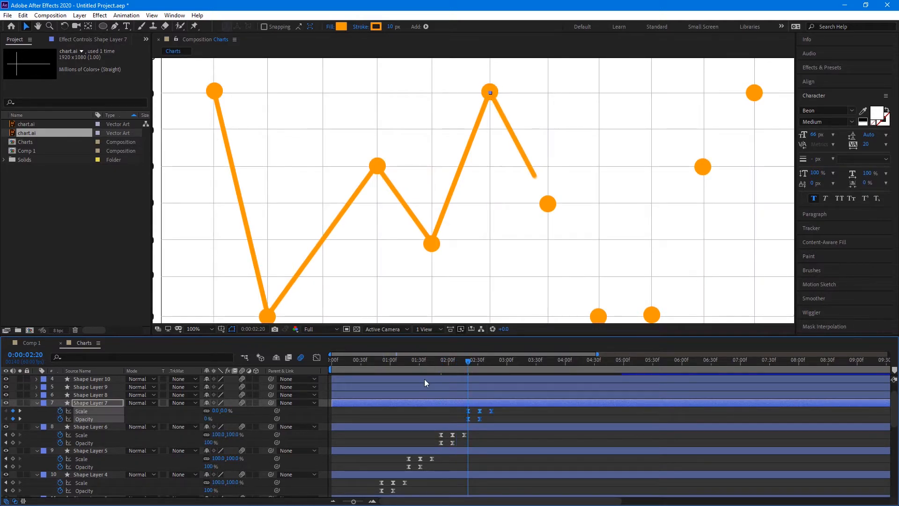
click(110, 395)
key(ctrl+v)
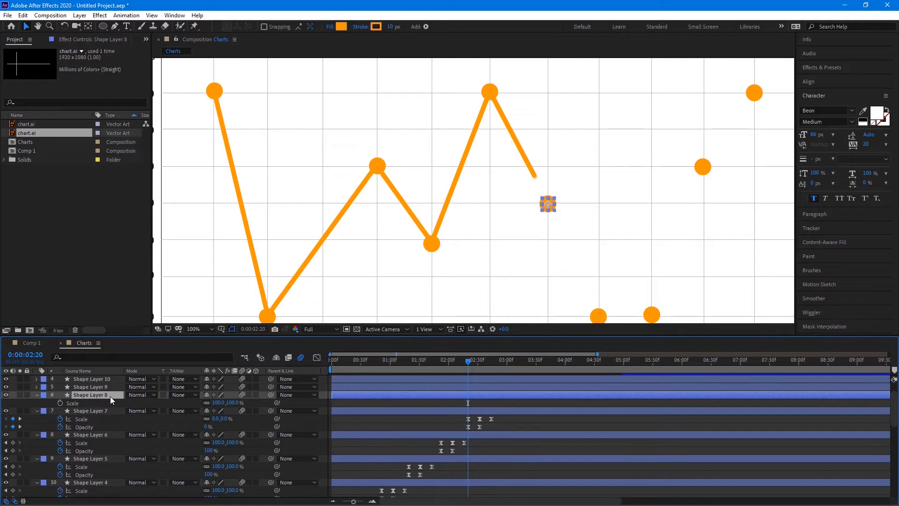
drag(469, 362, 497, 367)
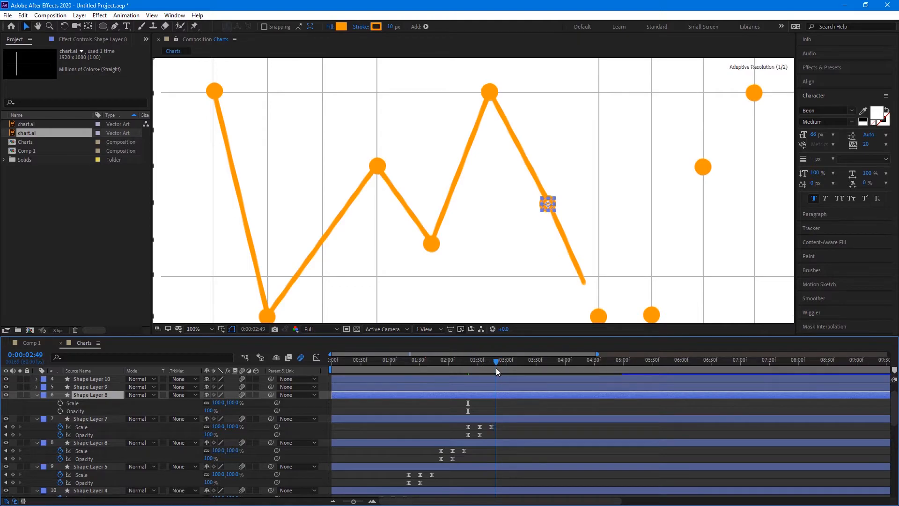
key(ctrl+v)
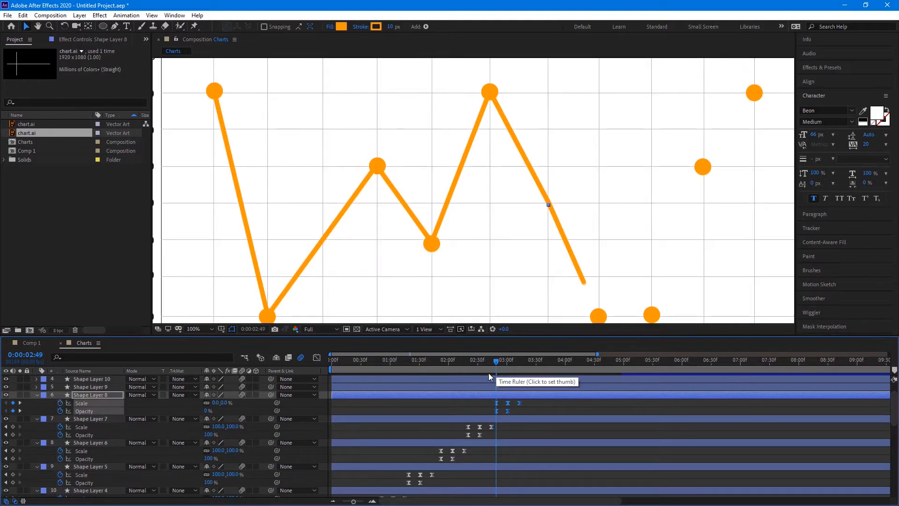
Paste the pop-in keyframes onto Shape Layer 9 at 0:00:03:17
click(91, 386)
key(s)
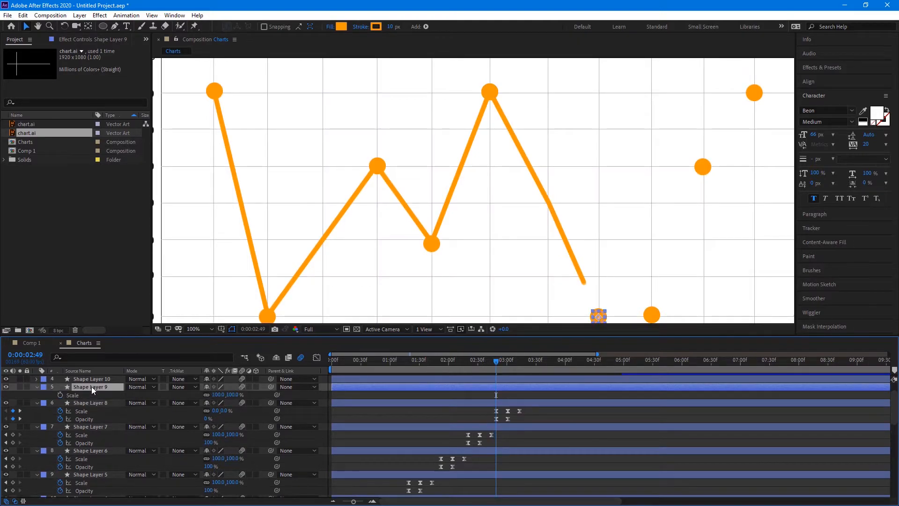
key(shift+t)
drag(497, 364, 519, 363)
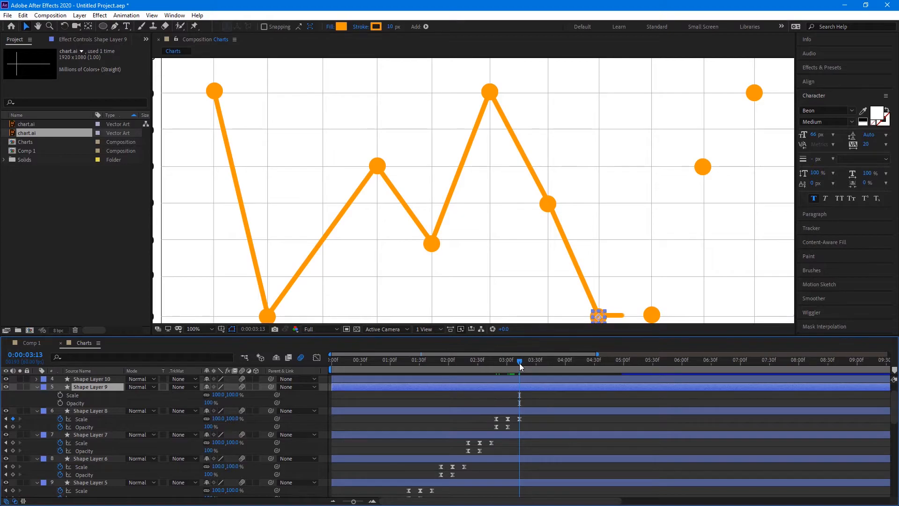
drag(519, 364, 522, 364)
drag(522, 363, 524, 363)
key(ctrl+v)
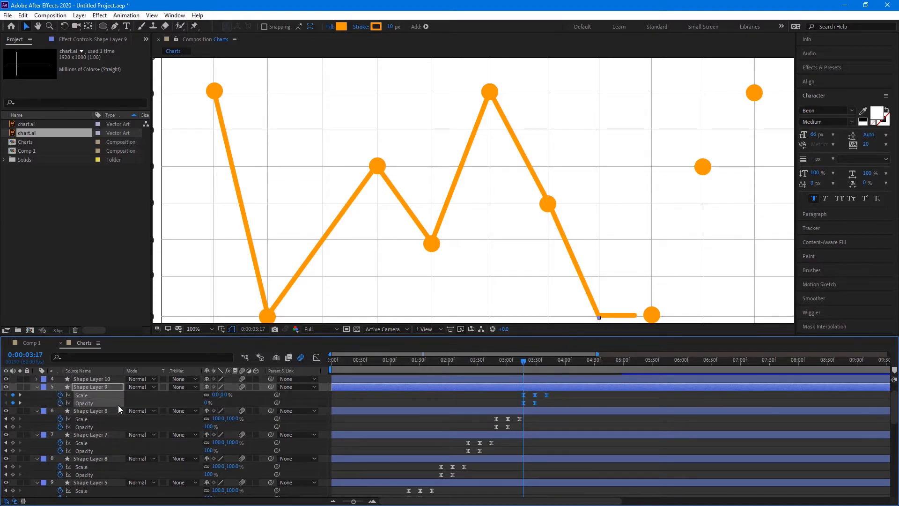
scroll(108, 396, up, 2)
click(108, 403)
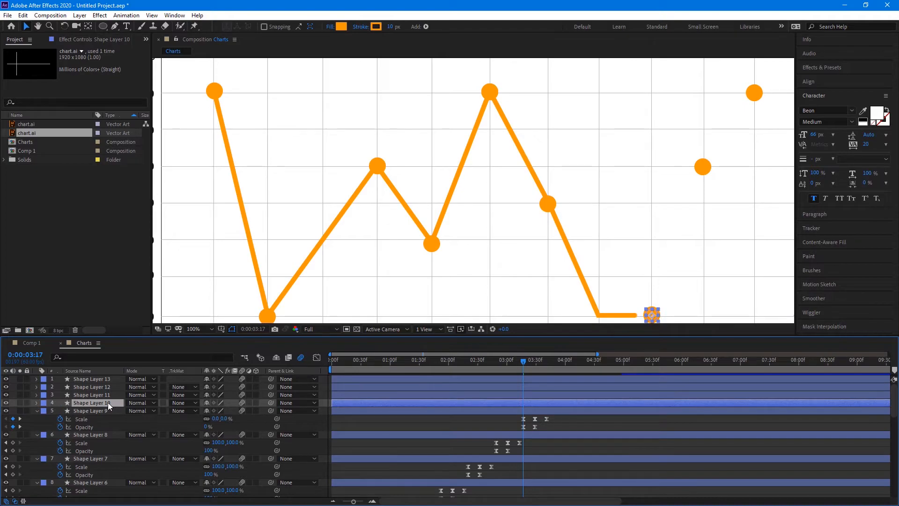
Paste the pop-in keyframes onto Shape Layer 10 at about 0:00:03:50, then scrub back to check
key(s)
key(shift+t)
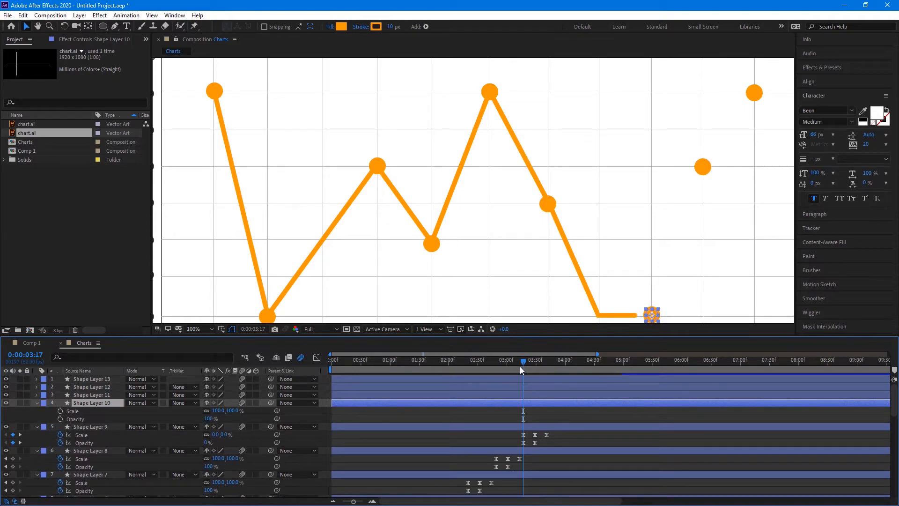
drag(524, 363, 542, 364)
drag(546, 365, 557, 365)
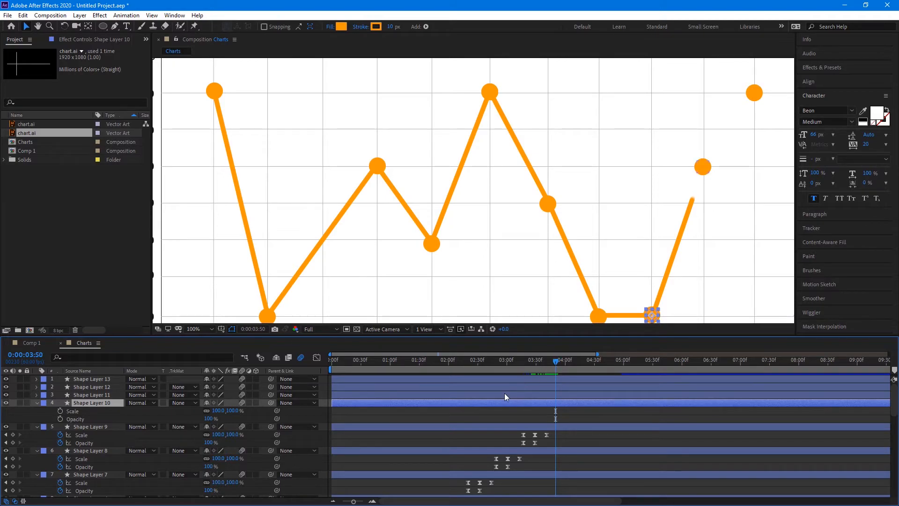
key(ctrl+v)
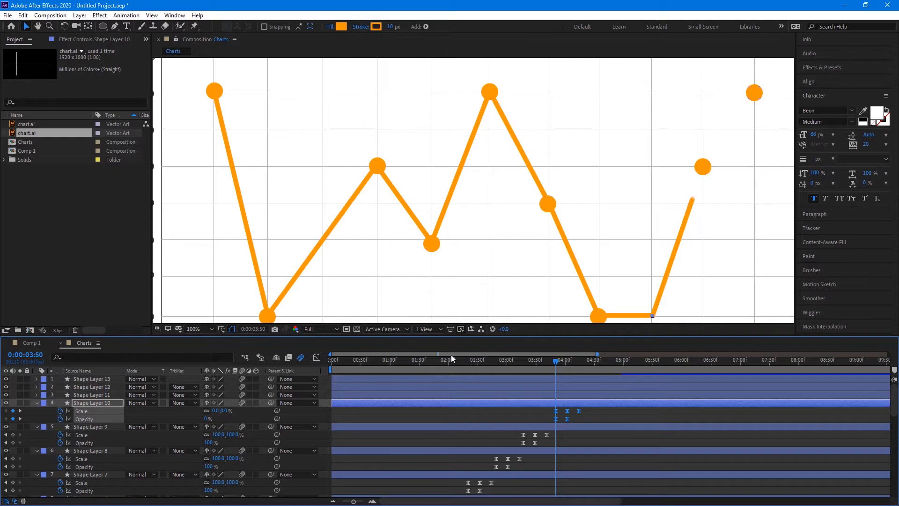
drag(553, 362, 524, 364)
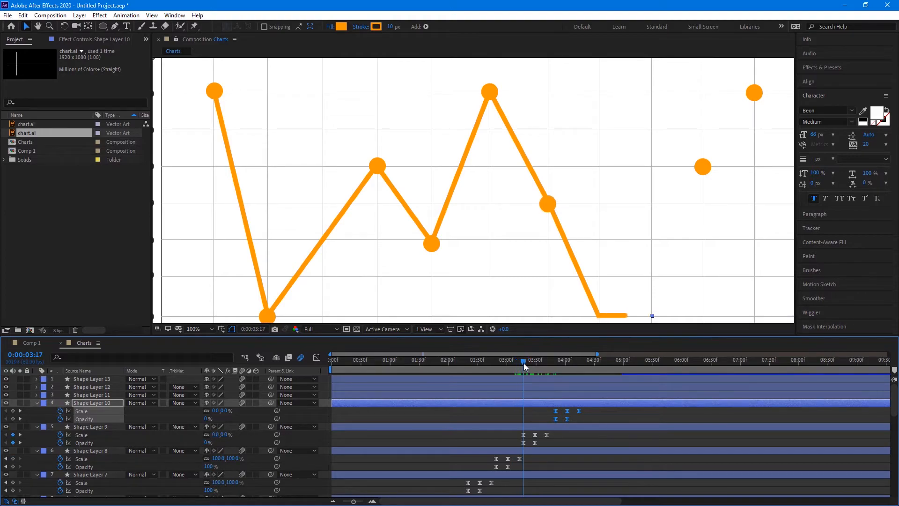
Delete all of Shape Layer 10's Scale and Opacity keyframes
click(85, 450)
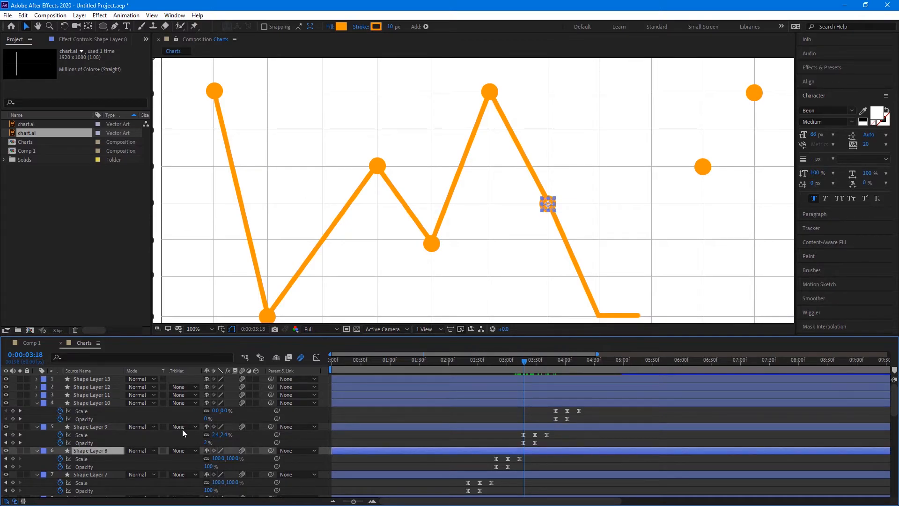
click(99, 428)
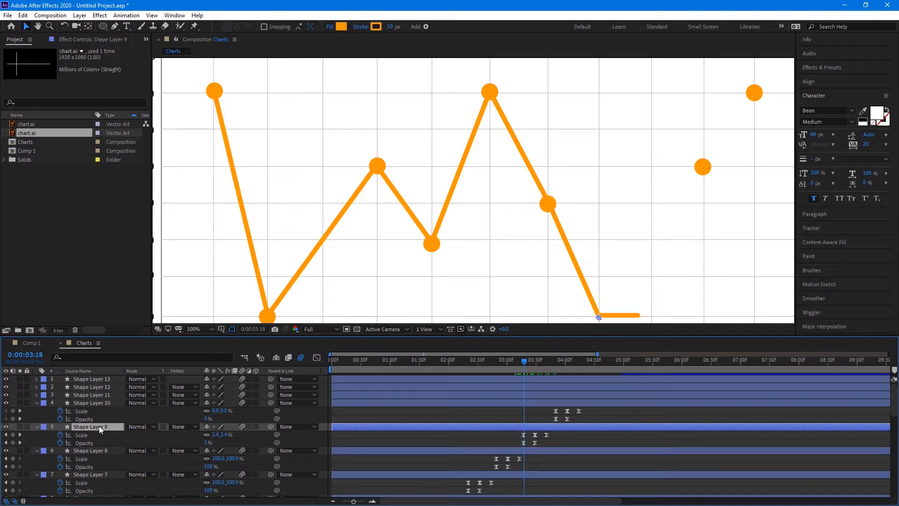
drag(593, 408, 493, 442)
key(Delete)
key(Delete)
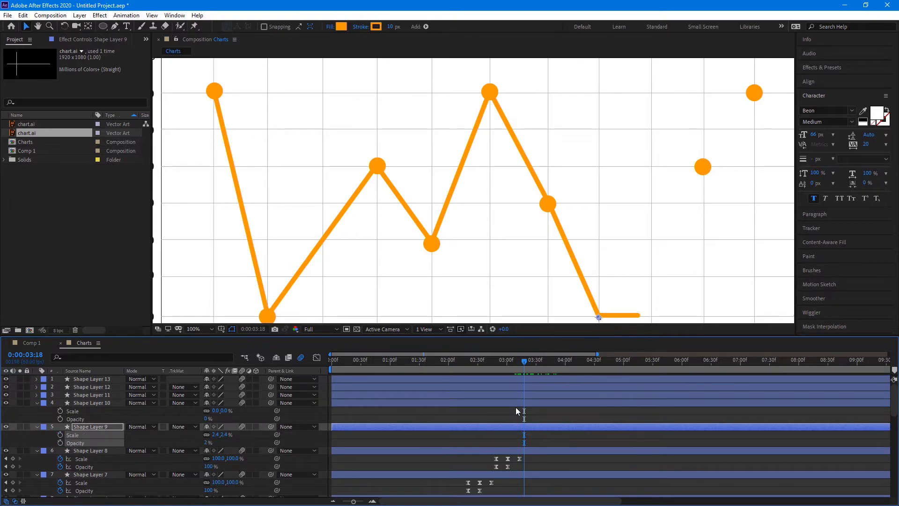
Set Shape Layer 9's Opacity and Scale to 100%
click(209, 442)
text(100)
key(Return)
click(215, 435)
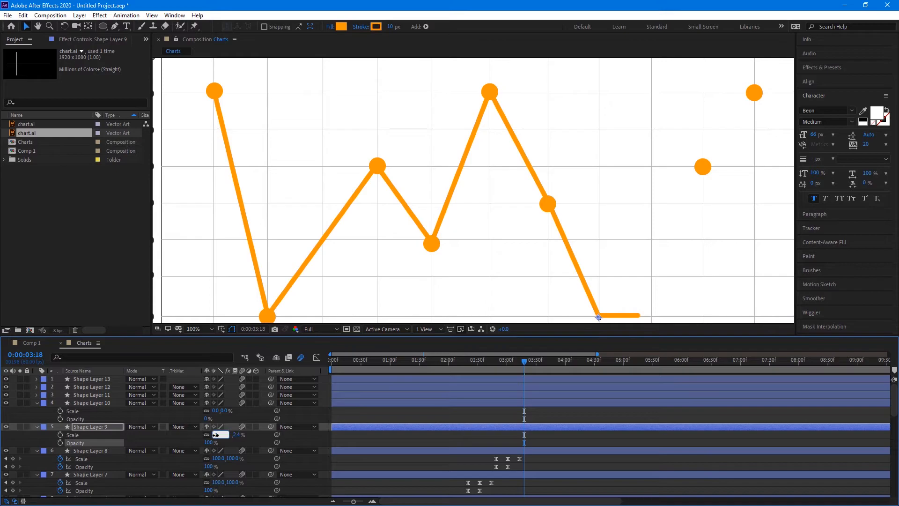
text(100)
key(Return)
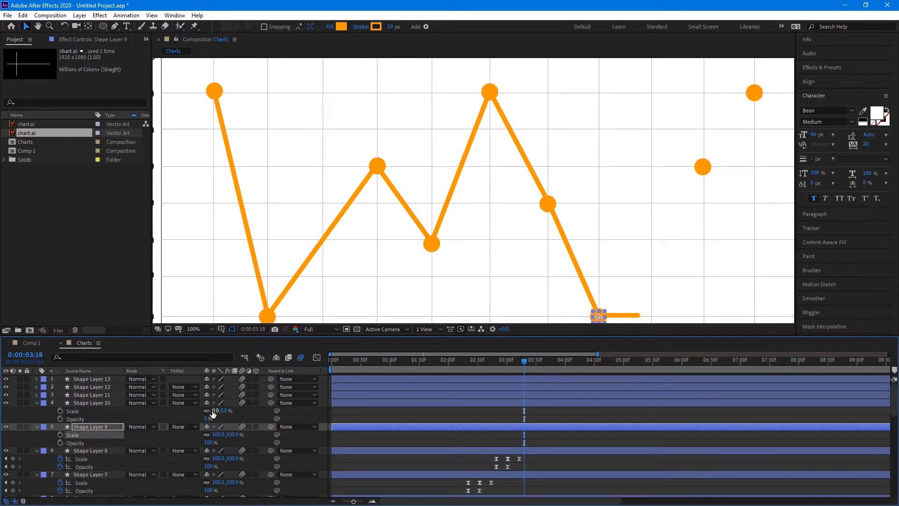
Set Shape Layer 10's Scale and Opacity to 100% and scrub back to review
click(215, 411)
text(100)
key(Return)
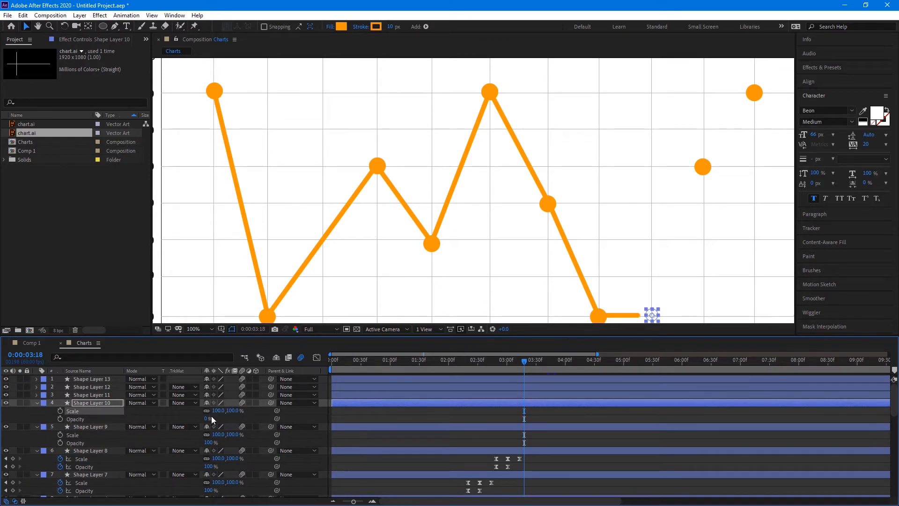
click(207, 419)
text(100)
key(Return)
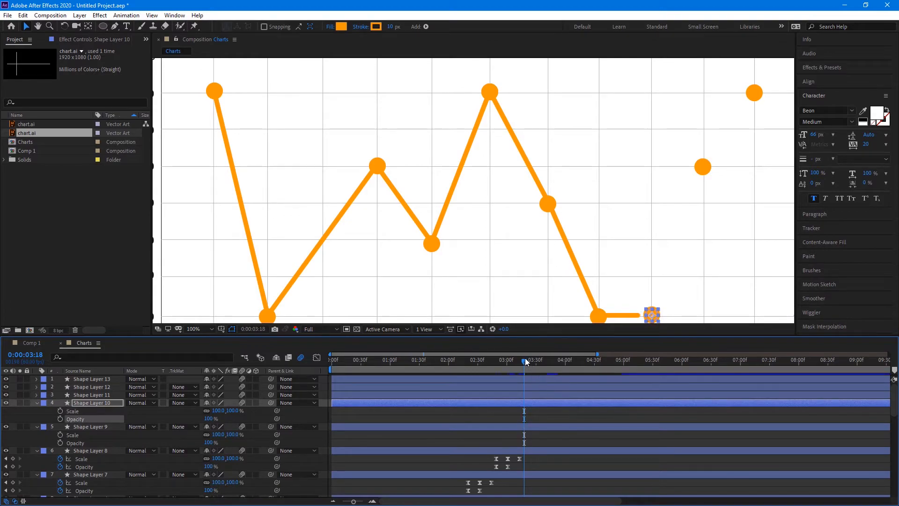
drag(524, 358, 480, 361)
scroll(493, 449, down, 1)
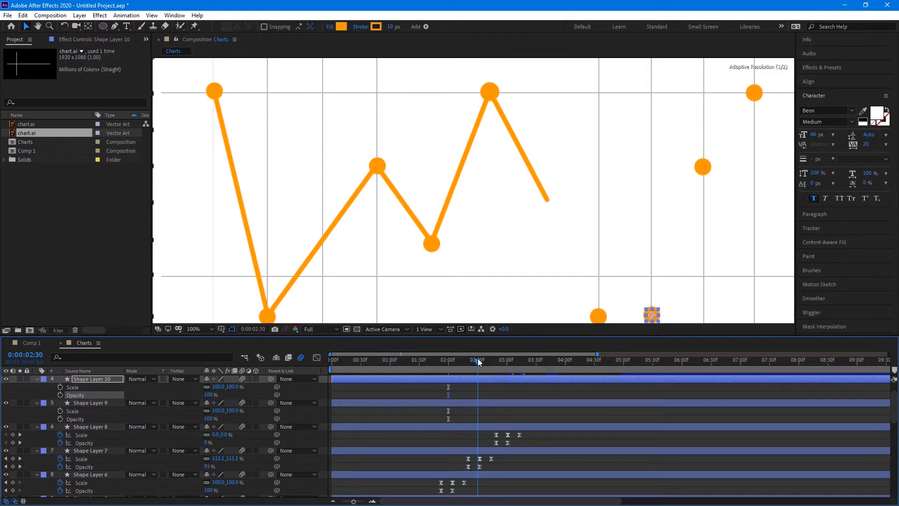
Delete Shape Layer 7
click(105, 450)
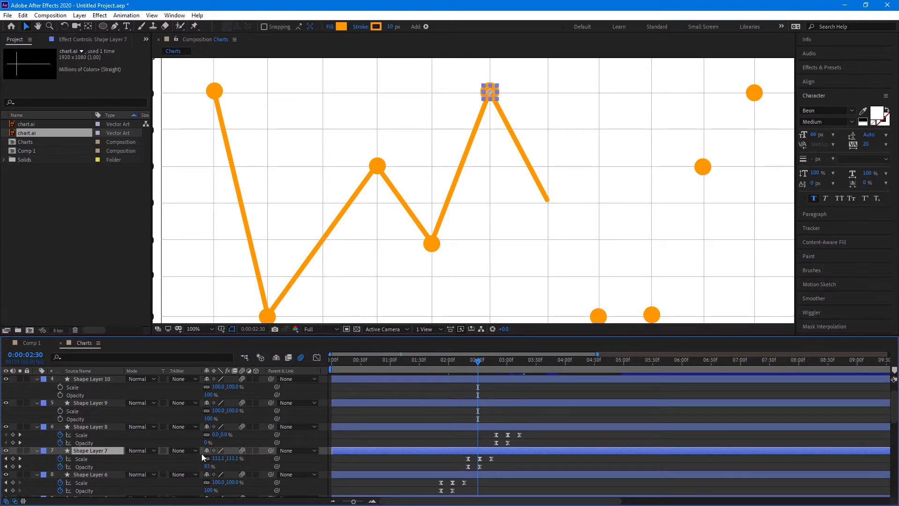
key(Delete)
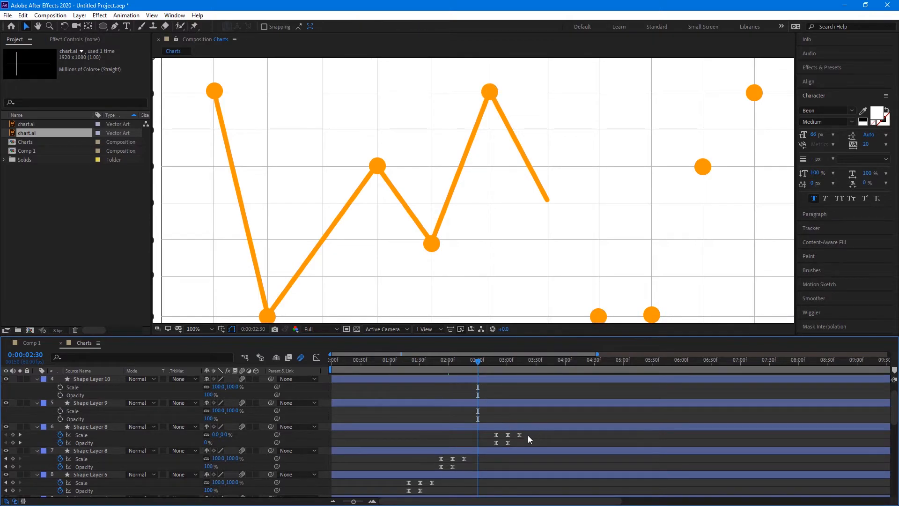
mouse_move(479, 361)
mouse_down()
mouse_move(491, 361)
mouse_move(477, 362)
mouse_up()
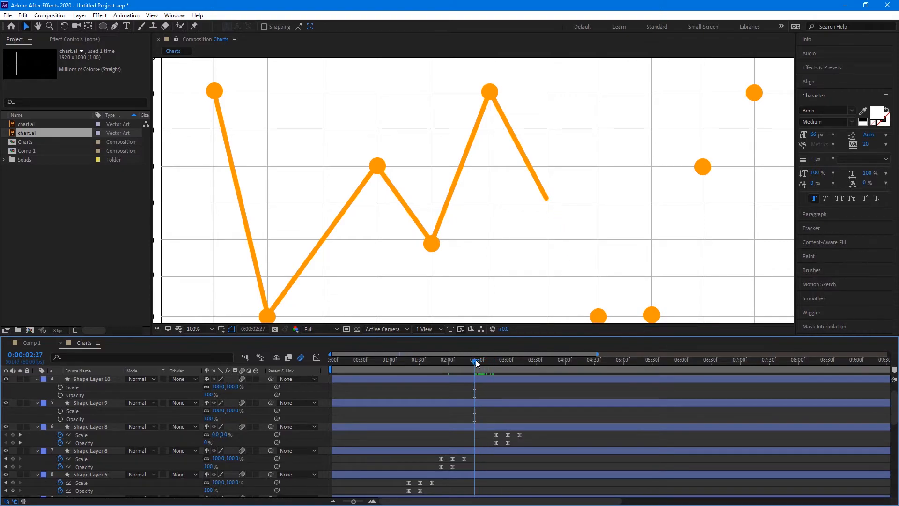
Shift Shape Layer 8's keyframes earlier to start at 0:00:02:27, then preview the result
click(465, 426)
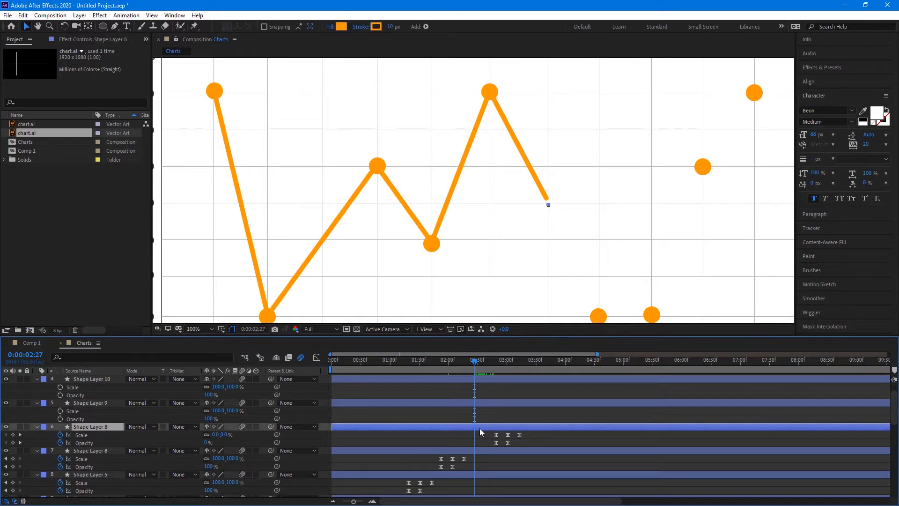
drag(534, 435, 474, 442)
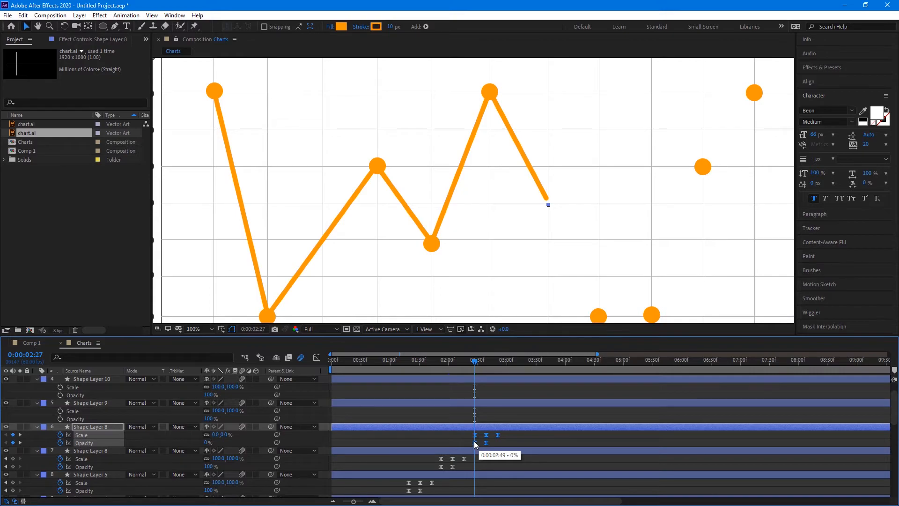
drag(474, 442, 469, 442)
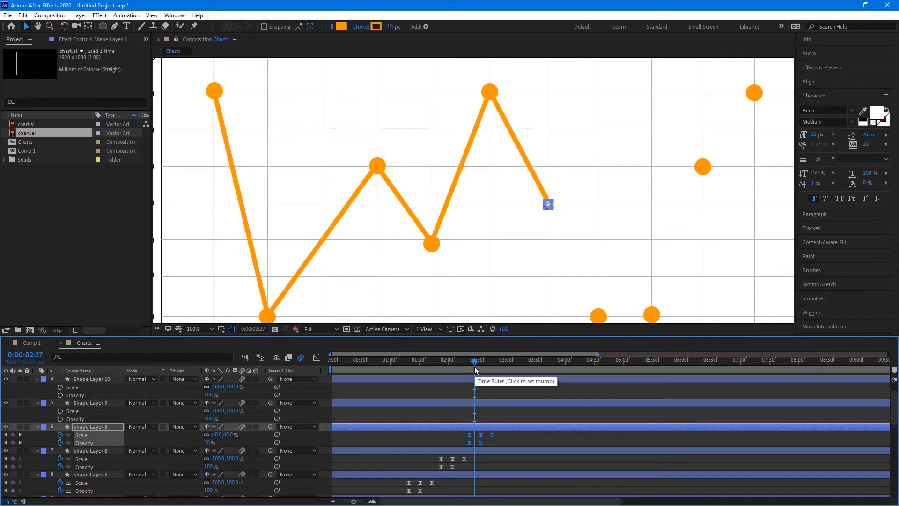
click(569, 421)
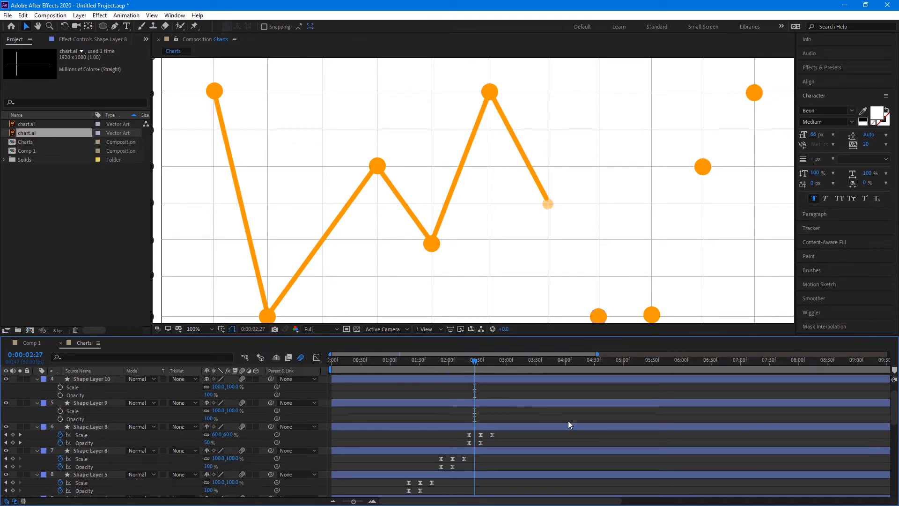
key(space)
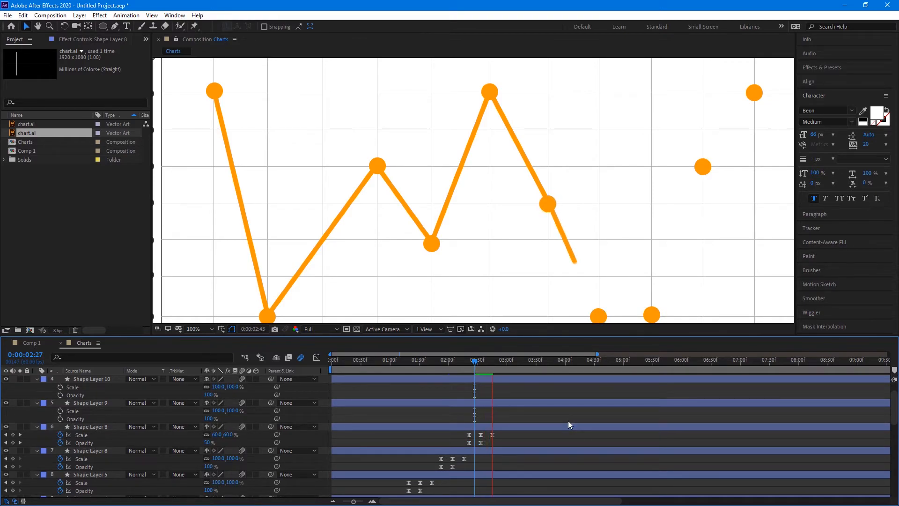
key(space)
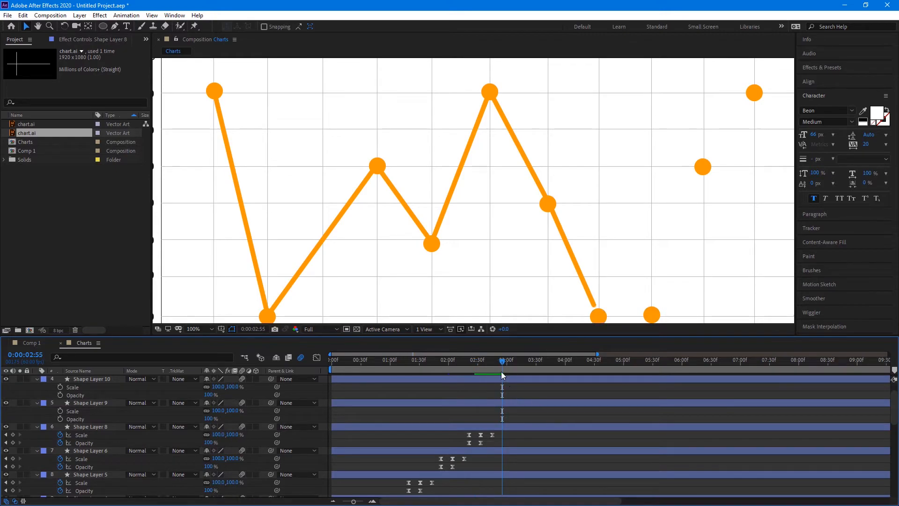
drag(502, 366, 499, 376)
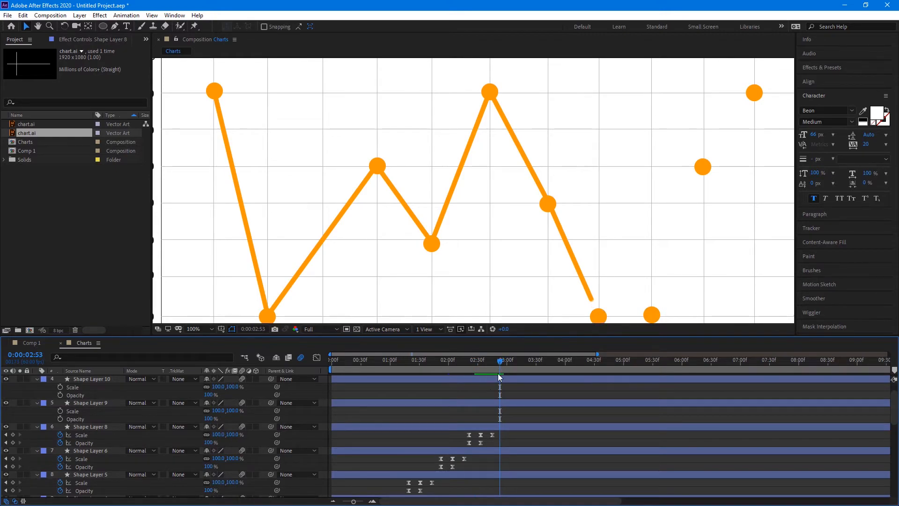
Paste the pop-in keyframes onto Shape Layers 9 and 10, each timed to when the line reaches its dot
click(484, 402)
key(ctrl+v)
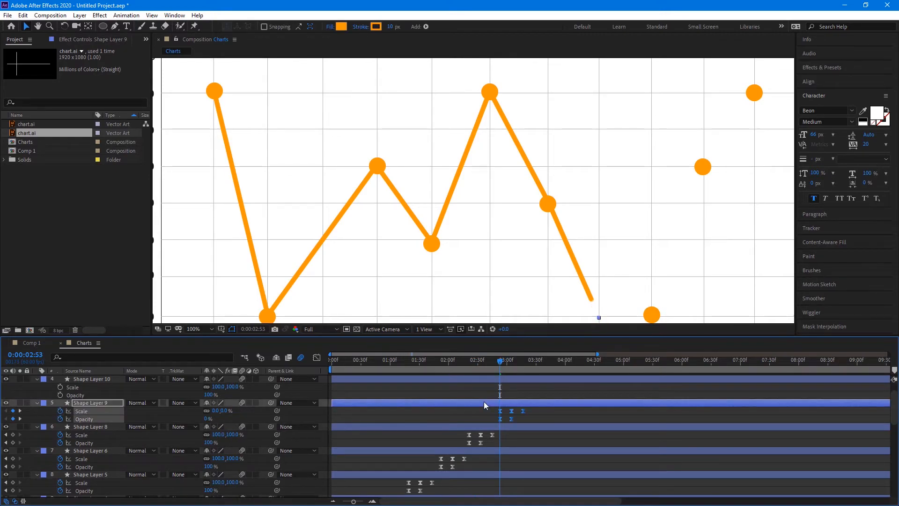
scroll(510, 402, up, 1)
click(515, 402)
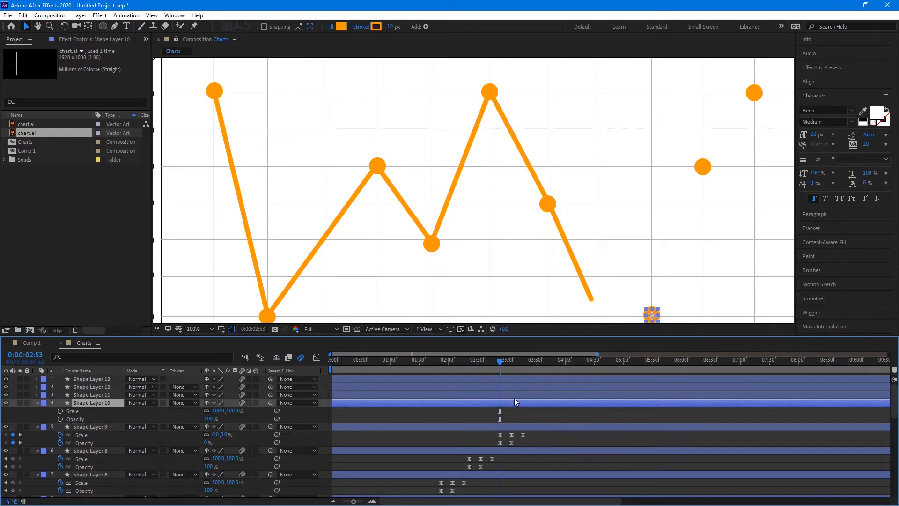
drag(500, 365, 525, 365)
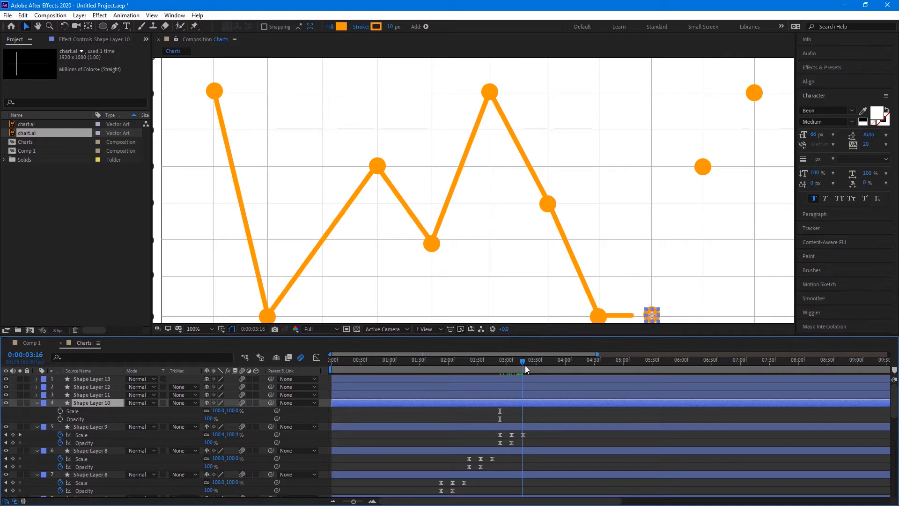
key(ctrl+v)
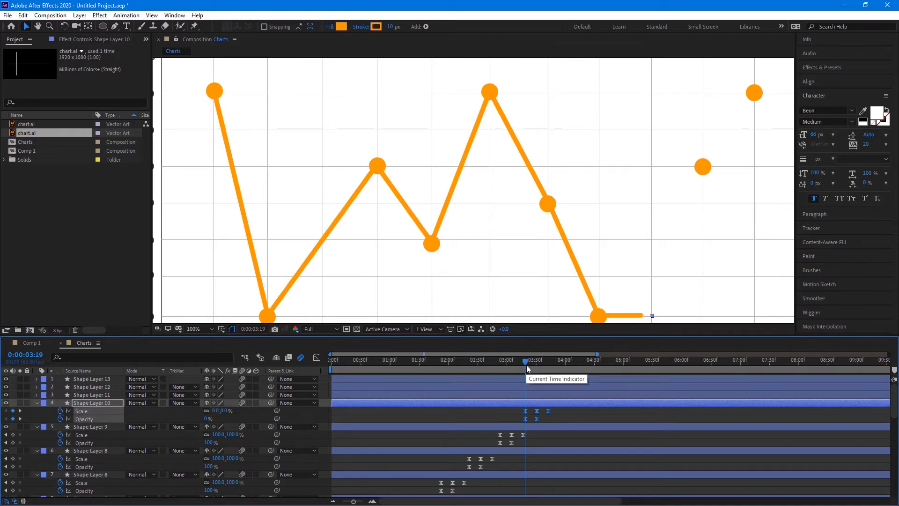
drag(526, 364, 558, 362)
Show Shape Layer 11's Scale and Opacity and paste the pop-in keyframes where the line reaches it
click(520, 393)
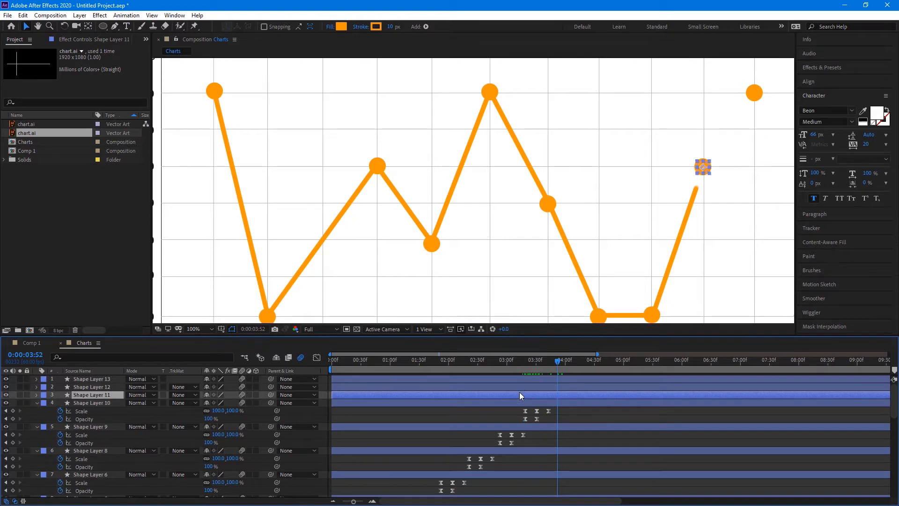
key(s)
key(shift+t)
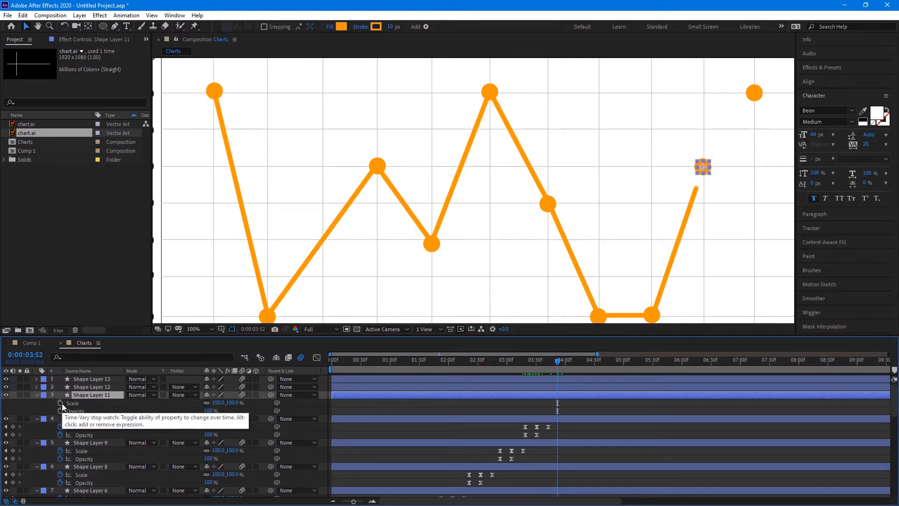
key(ctrl+v)
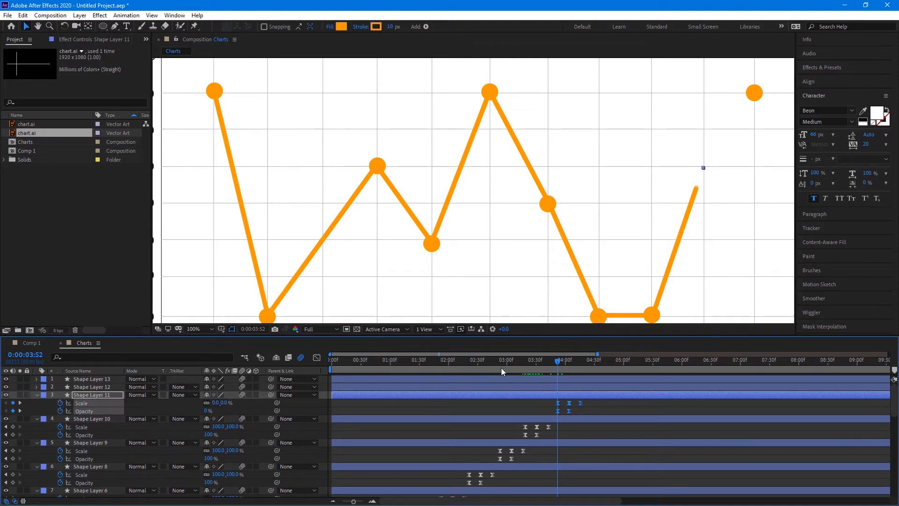
mouse_move(562, 362)
mouse_down()
mouse_move(595, 363)
mouse_move(586, 360)
mouse_up()
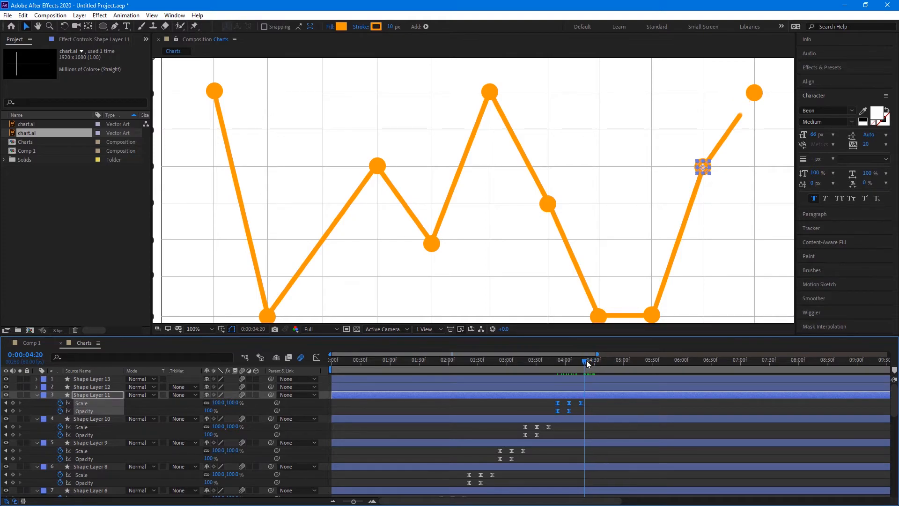
key(Page_Down)
click(499, 387)
Paste the pop-in Scale and Opacity keyframes onto Shape Layer 12, the top-right dot
key(s)
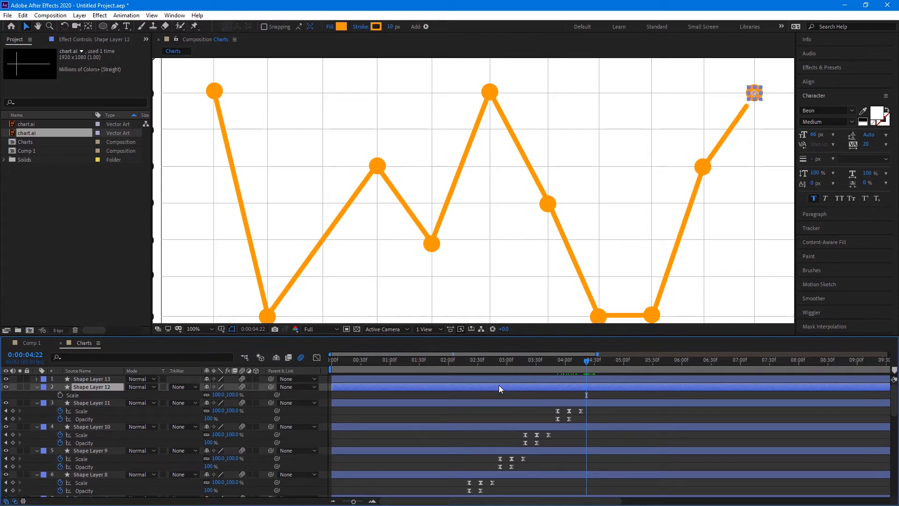
key(shift+t)
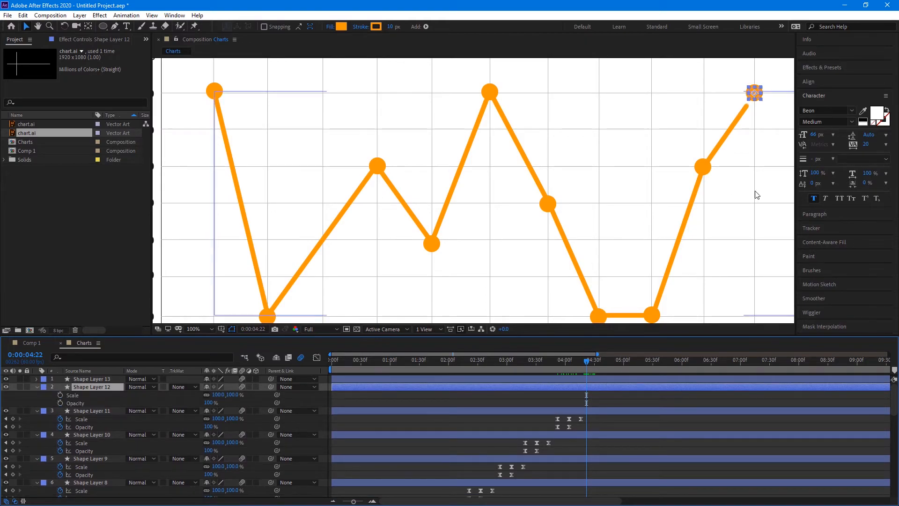
key(space)
drag(755, 192, 596, 244)
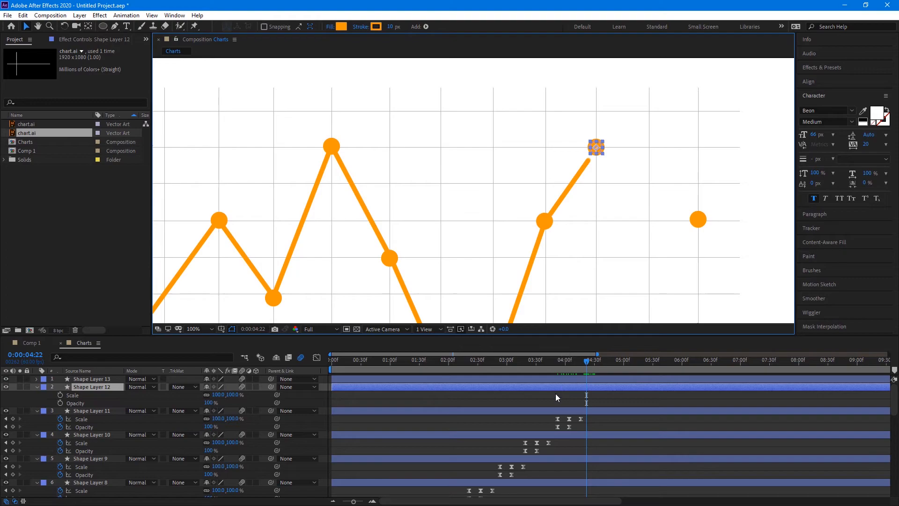
key(ctrl+v)
Give Shape Layer 13, the last dot, the pop-in keyframes starting at 0:00:04:50
click(620, 380)
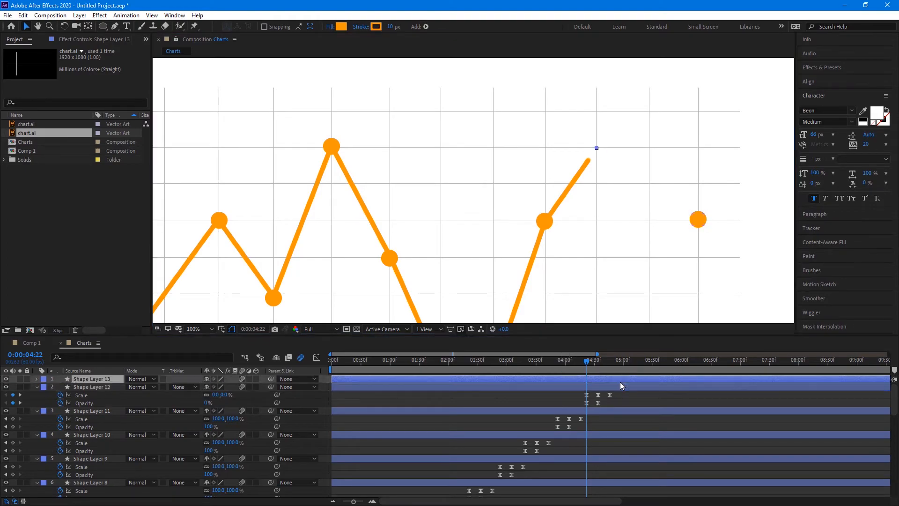
key(s)
key(shift+t)
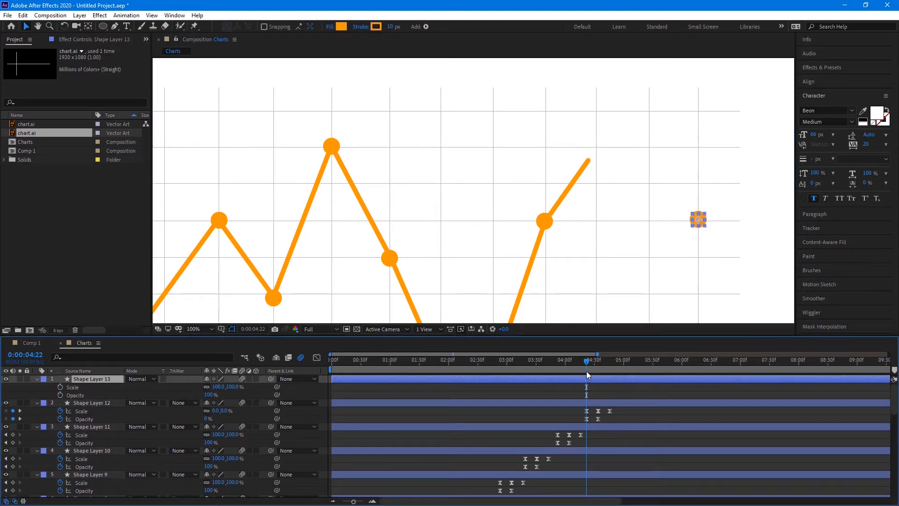
drag(585, 362, 612, 357)
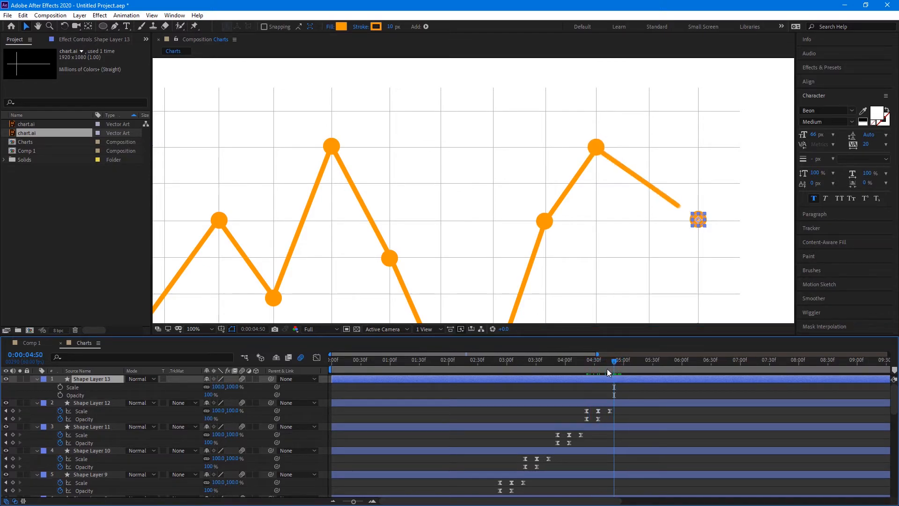
key(ctrl+v)
Zoom the timeline out to all 20 seconds, centre the chart, and return the playhead near the start
drag(353, 501, 341, 500)
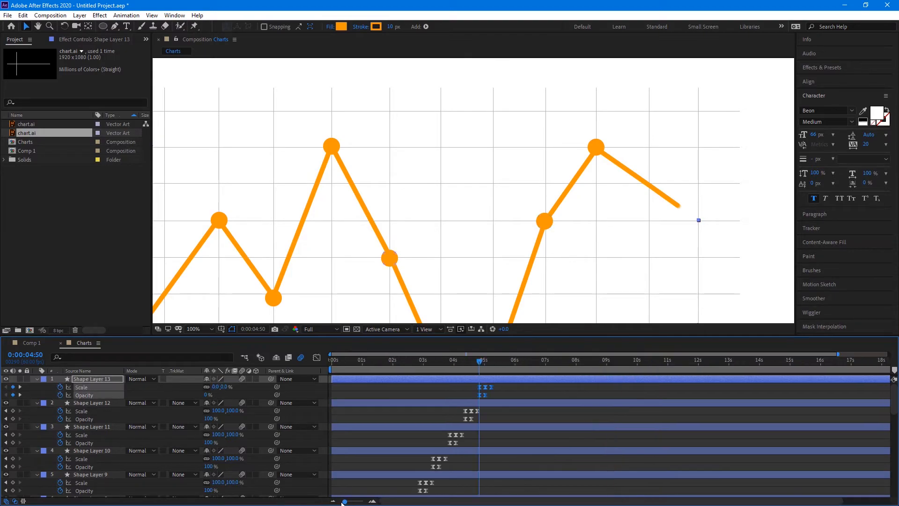
scroll(468, 269, down, 1)
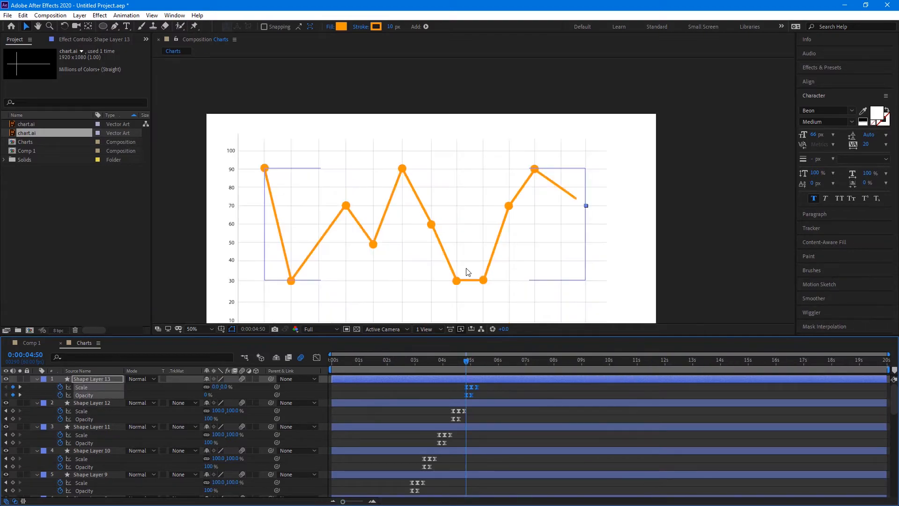
key(space)
drag(498, 253, 528, 185)
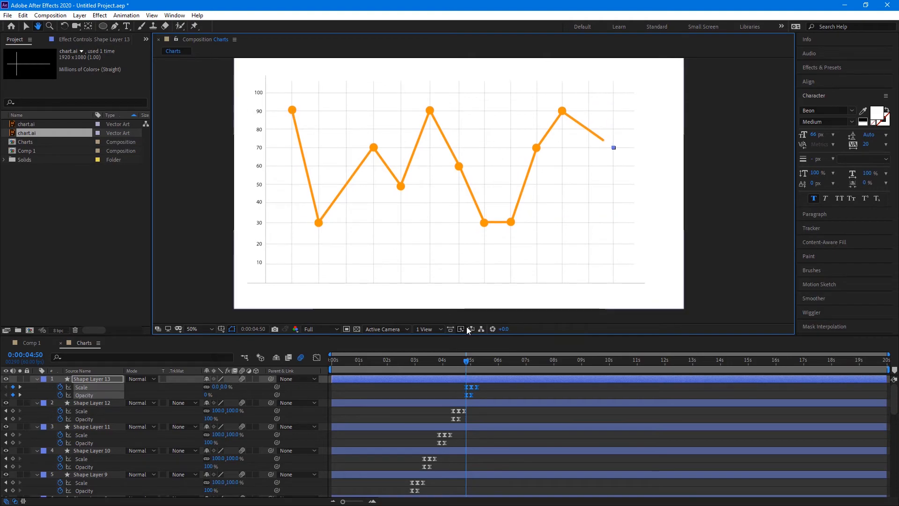
click(354, 358)
click(330, 367)
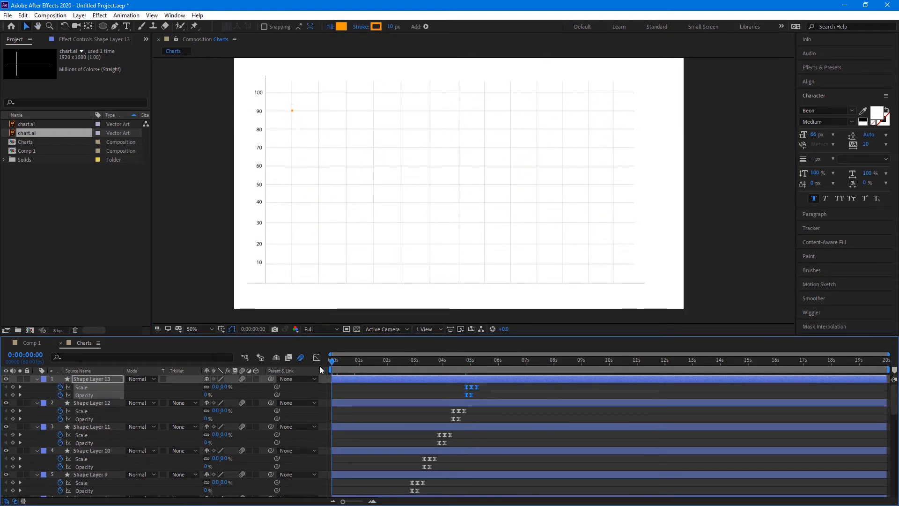
key(space)
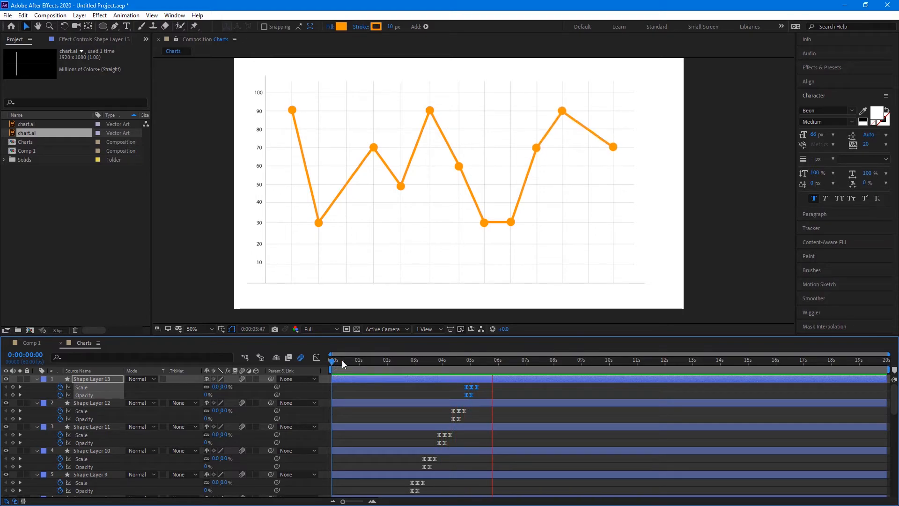
key(space)
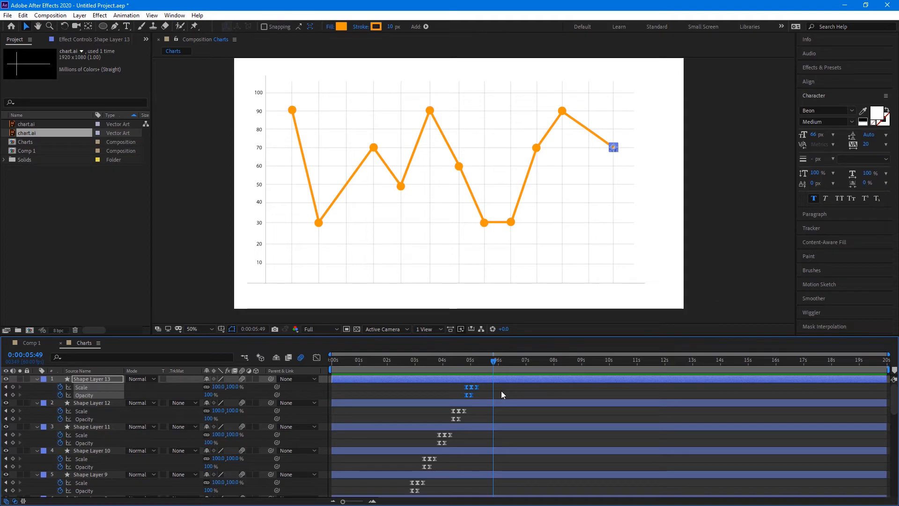
Locate Shape Layer 1 and Shape Layer 13 in the layer stack
scroll(332, 440, down, 3)
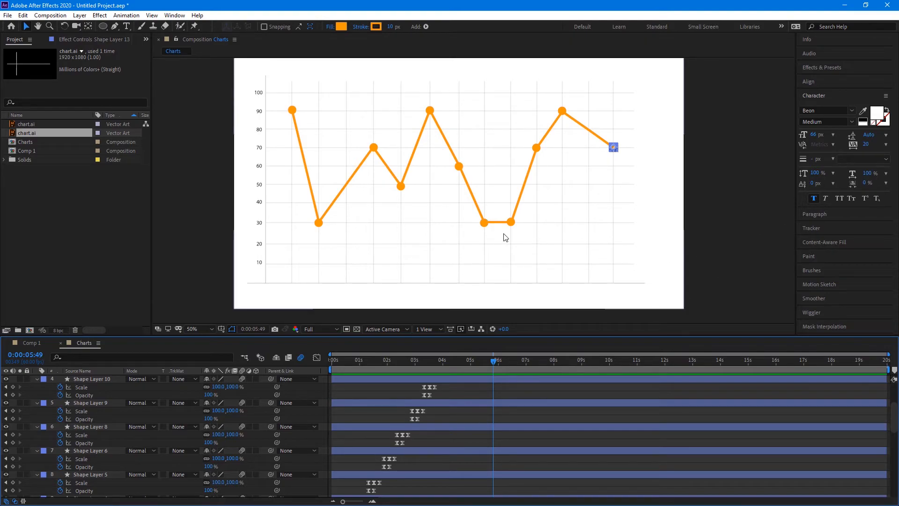
scroll(114, 436, down, 3)
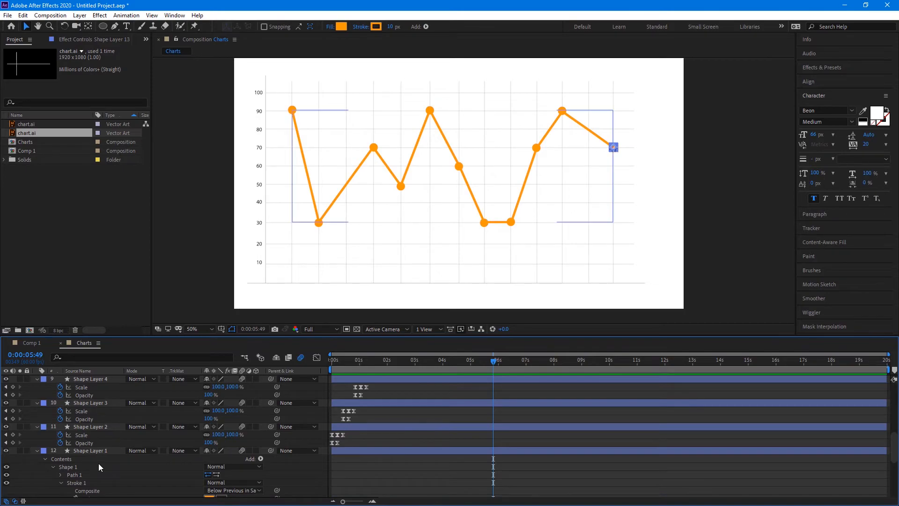
click(101, 452)
scroll(102, 452, down, 6)
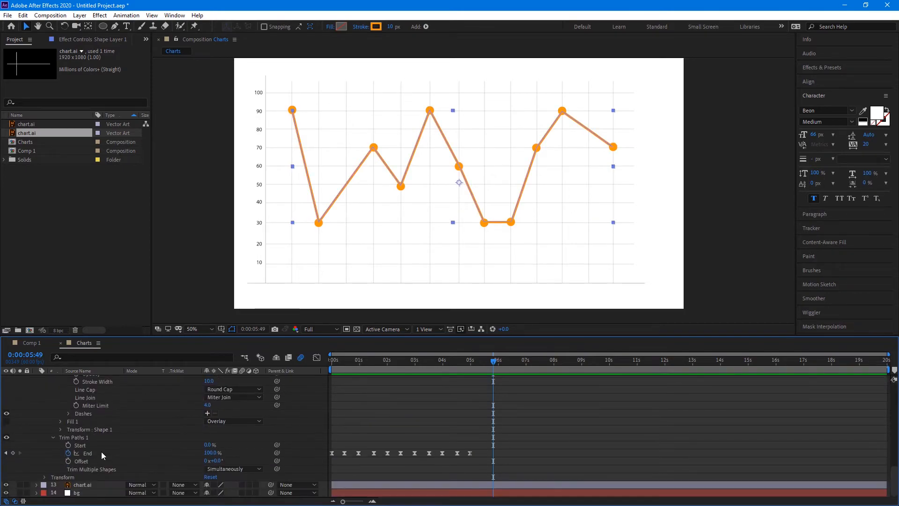
click(97, 482)
scroll(99, 465, up, 4)
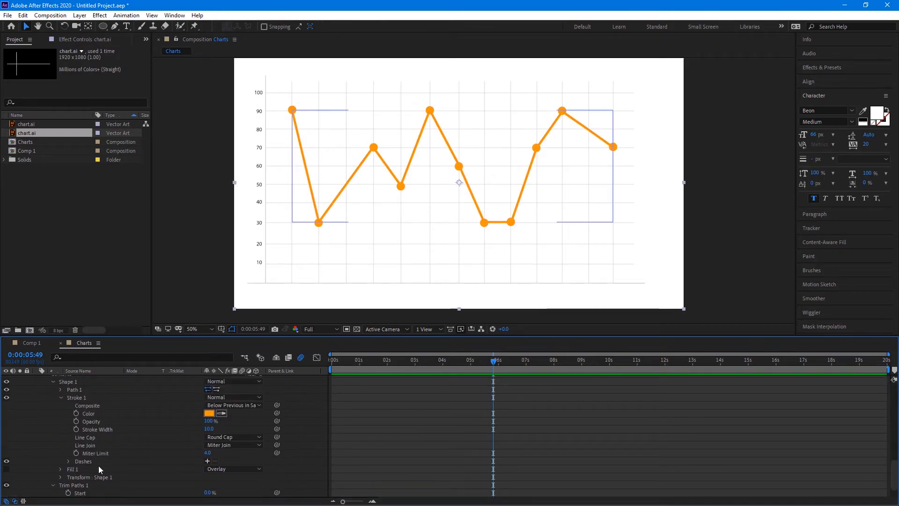
click(113, 413)
scroll(126, 437, up, 10)
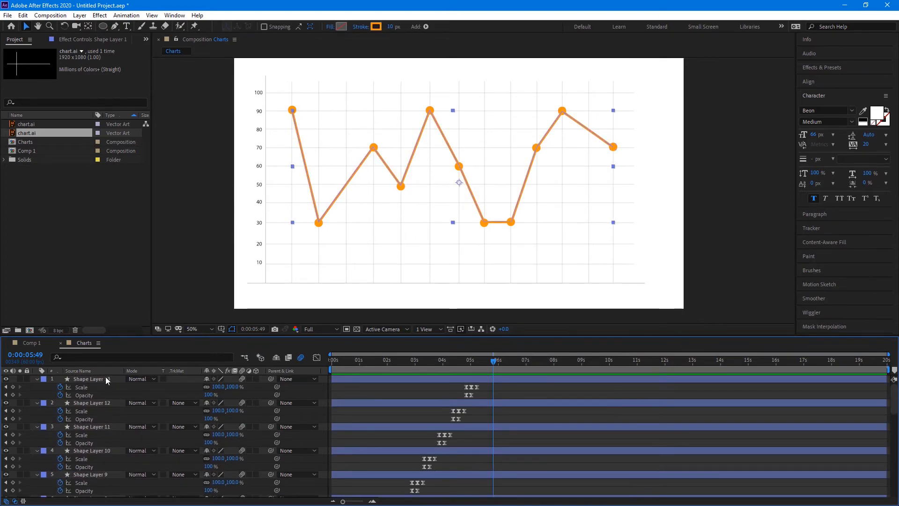
click(106, 378)
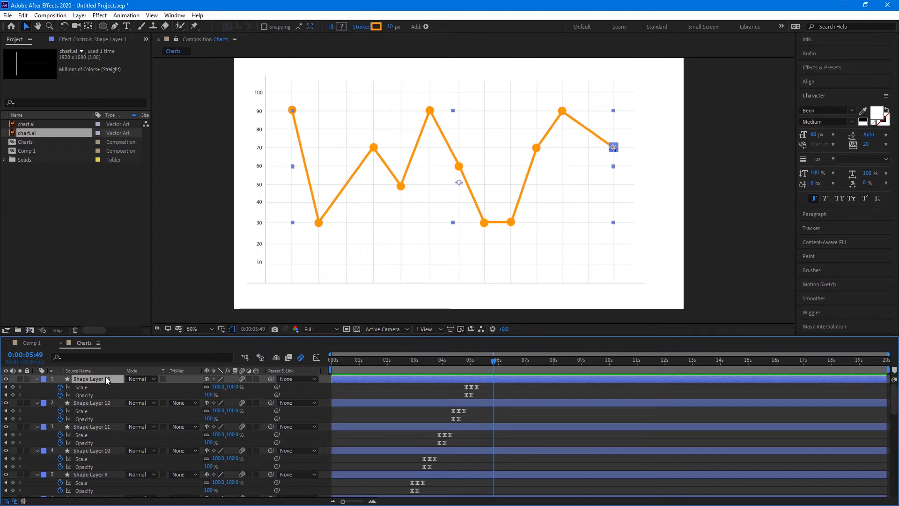
scroll(106, 401, down, 12)
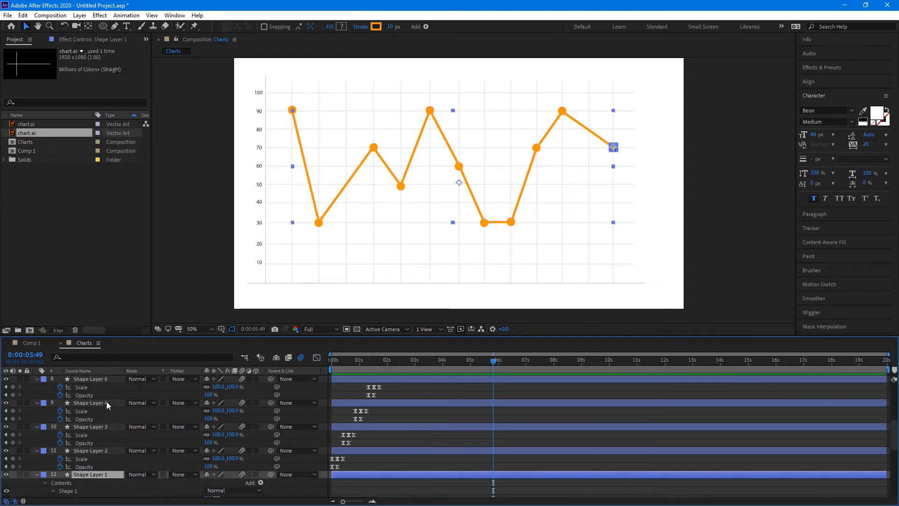
scroll(118, 410, up, 2)
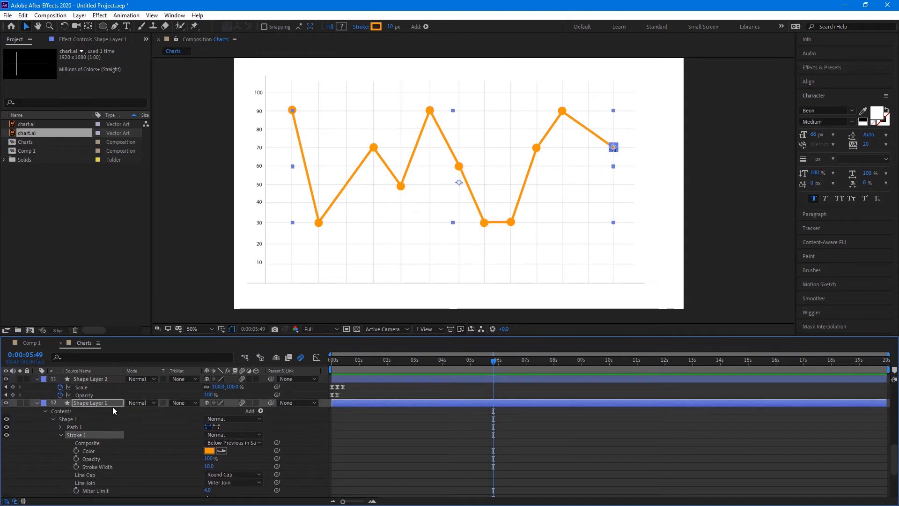
scroll(125, 414, up, 10)
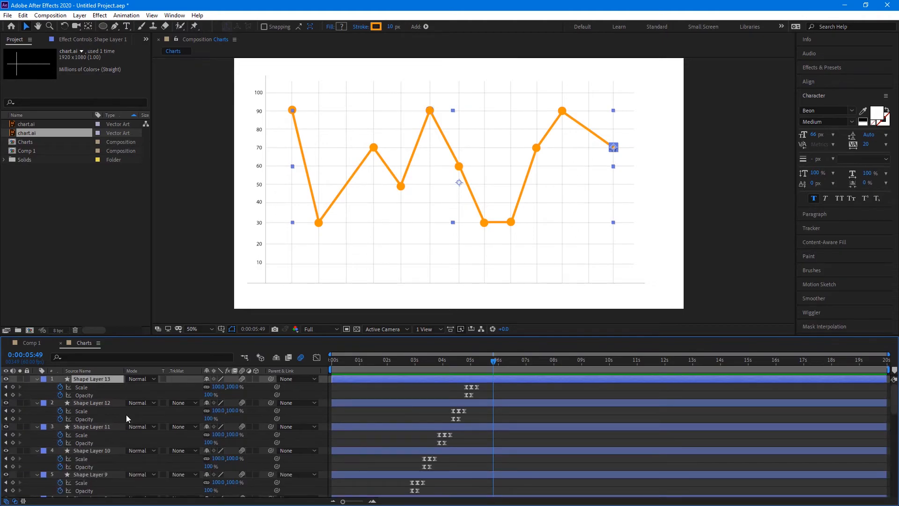
Select every shape layer from Shape Layer 13 down to Shape Layer 1
click(115, 377)
click(114, 403)
click(113, 378)
scroll(135, 429, down, 6)
scroll(135, 429, down, 2)
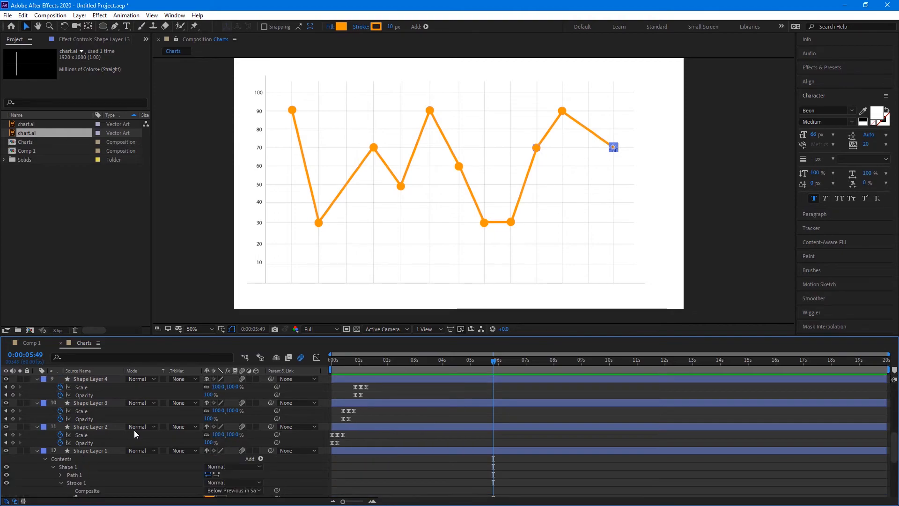
shift+click(105, 451)
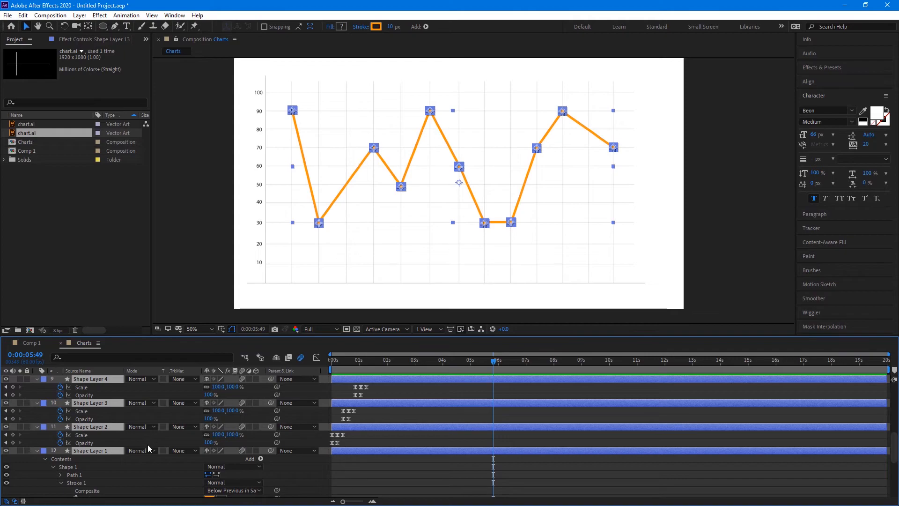
Pre-compose the selected layers into a new composition named lines
right_click(110, 449)
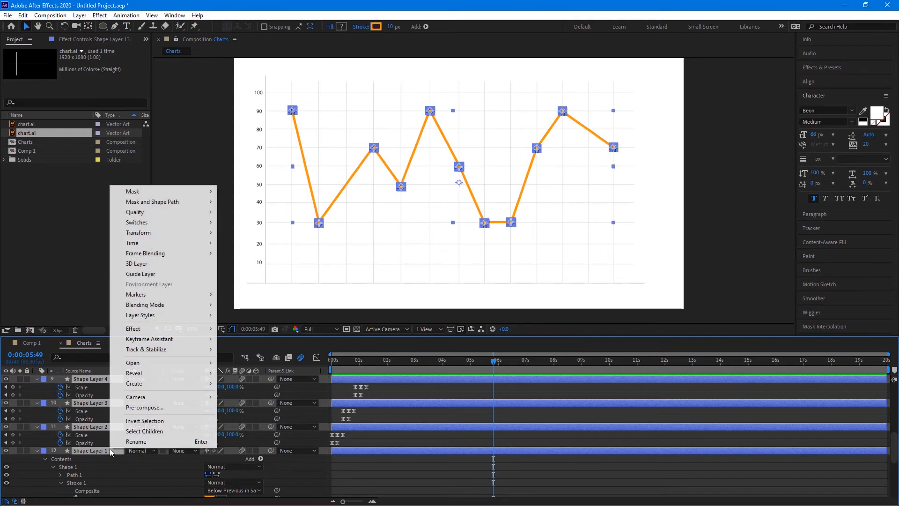
click(155, 407)
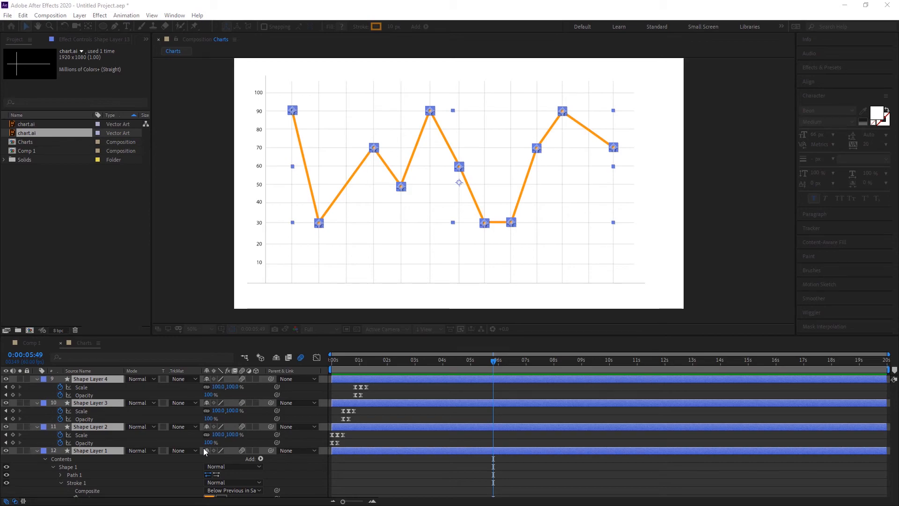
key(Return)
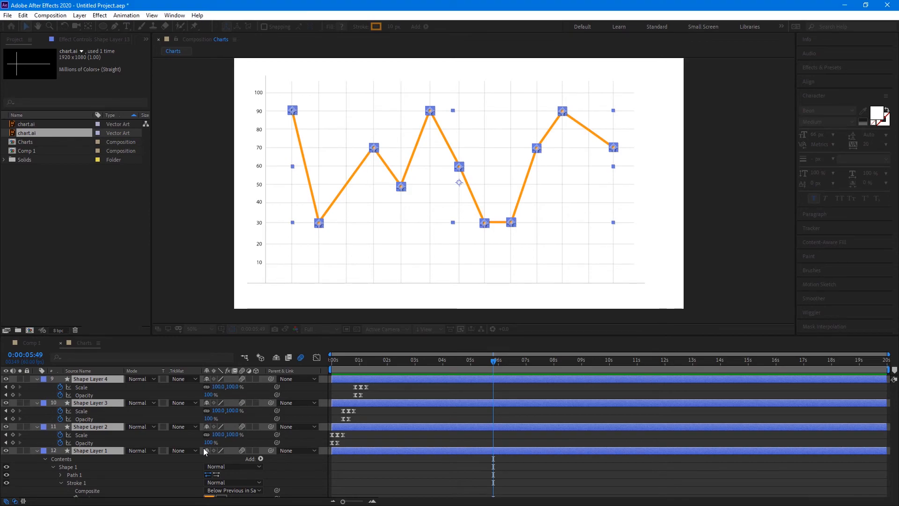
click(171, 443)
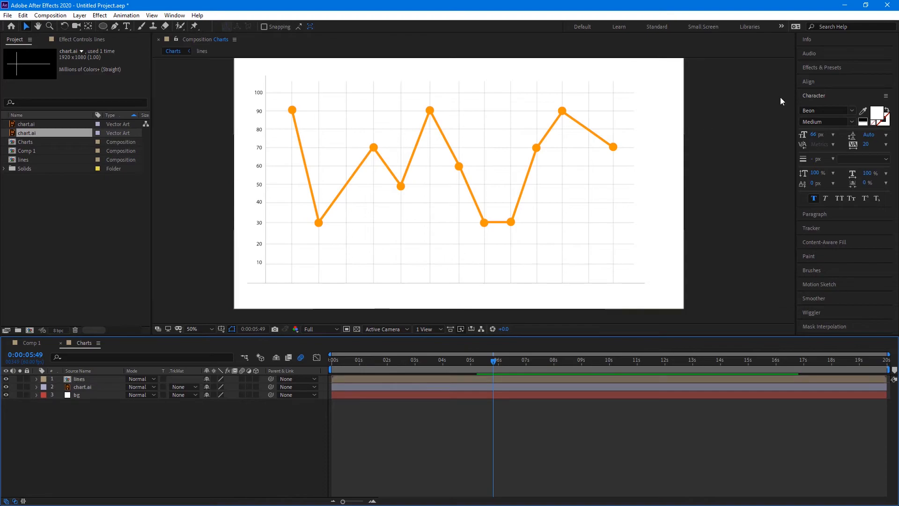
Search Effects & Presets for '4' and drop 4-Color Gradient onto the lines layer
click(833, 67)
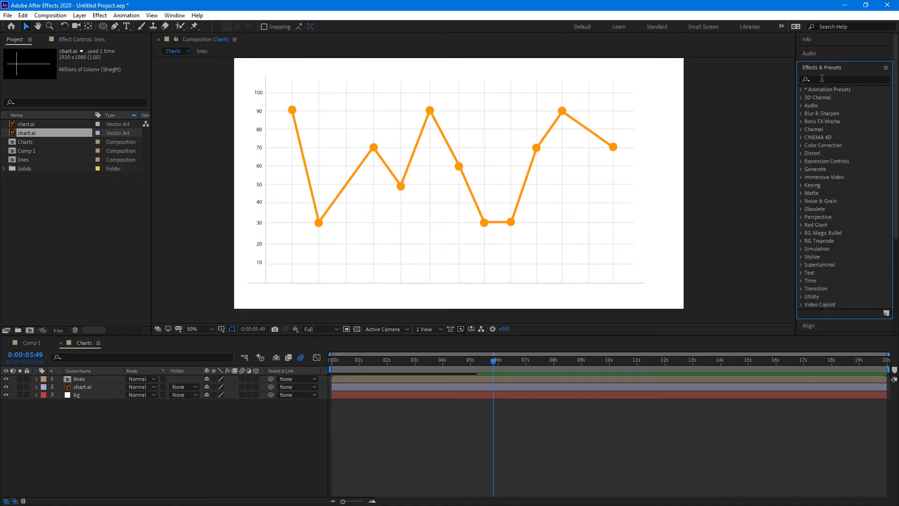
click(822, 79)
text(4)
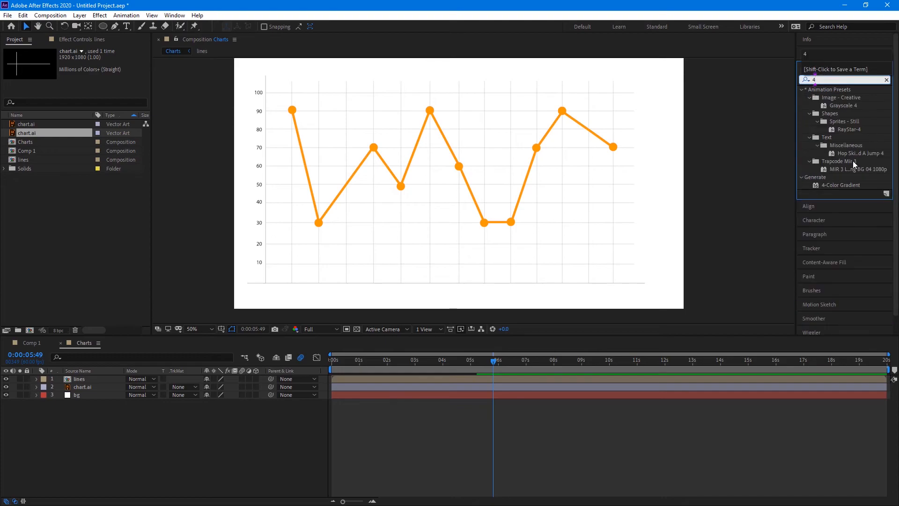
drag(852, 184, 110, 378)
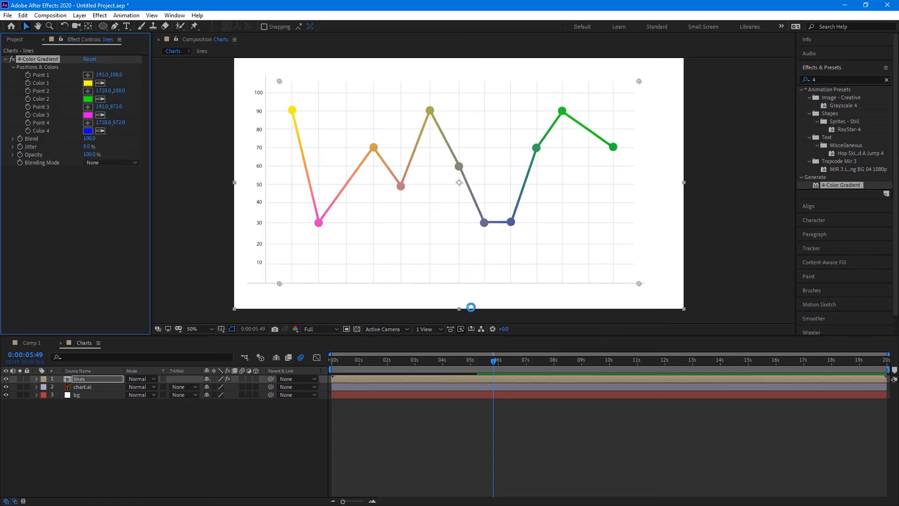
Set gradient Color 1 to pinkish red and Color 2 to yellow
click(88, 84)
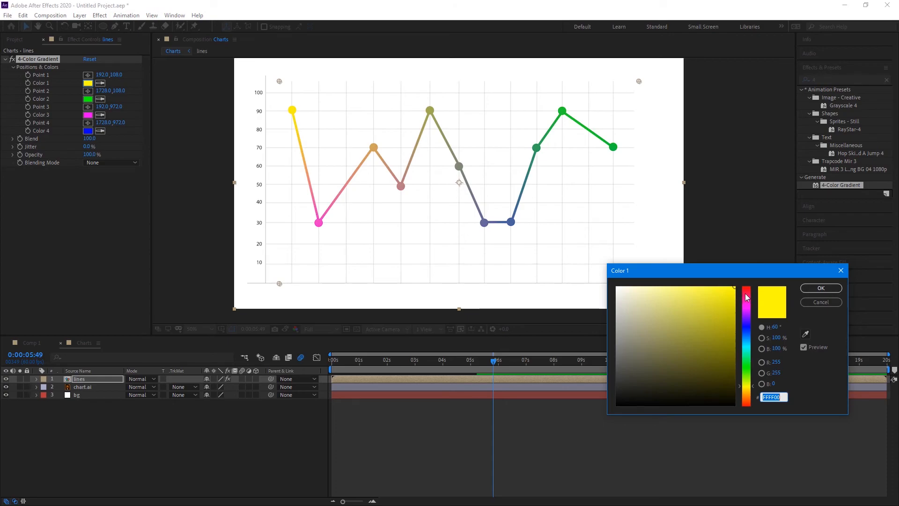
drag(747, 298, 749, 294)
click(821, 287)
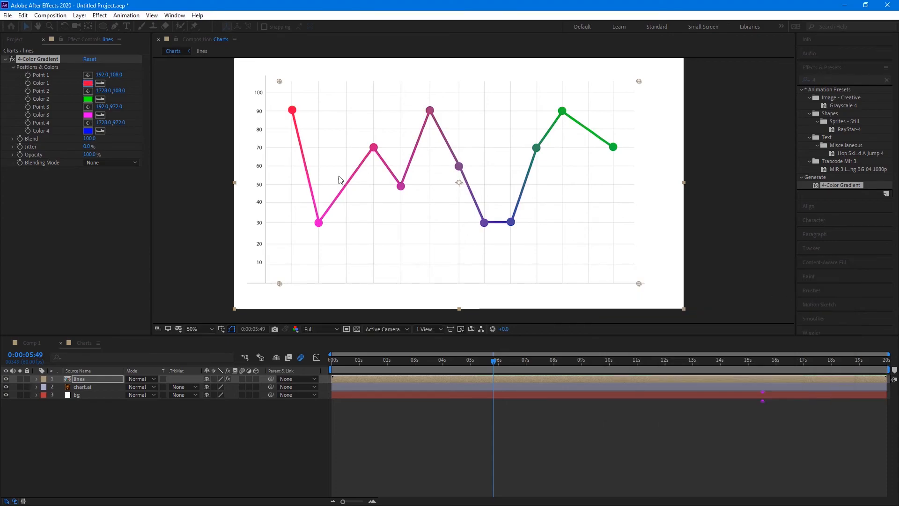
click(87, 99)
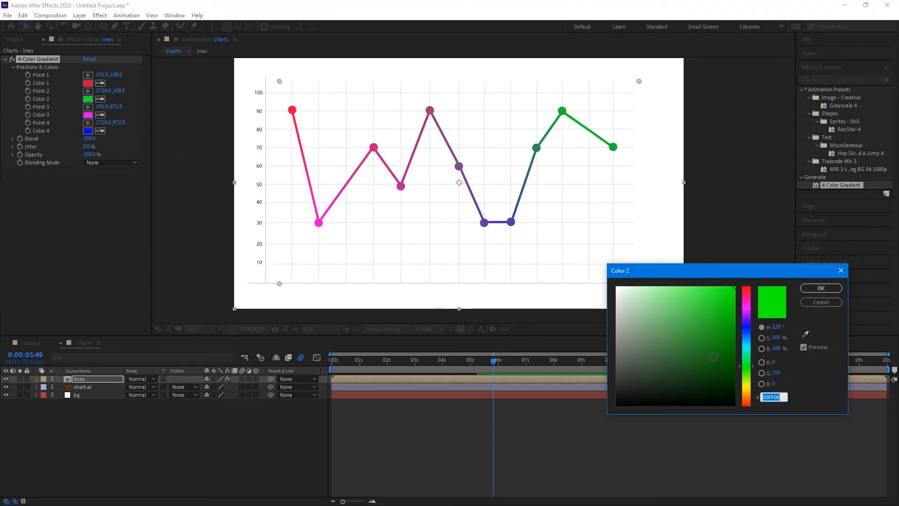
drag(748, 298, 752, 391)
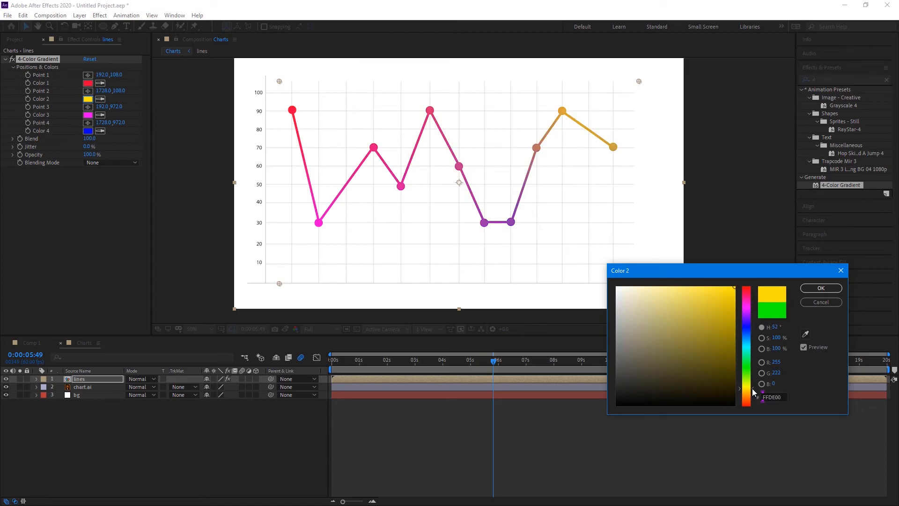
click(822, 288)
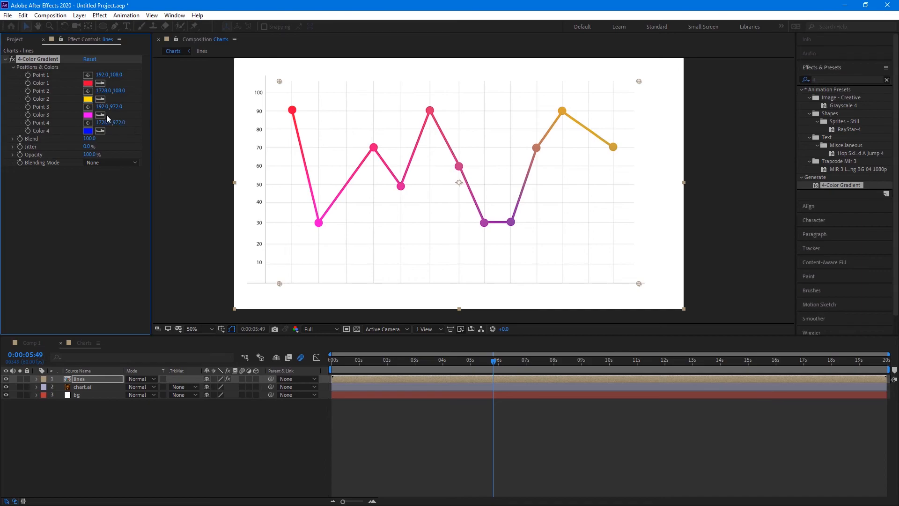
Set gradient Color 3 to green and Color 4 to cyan
click(88, 115)
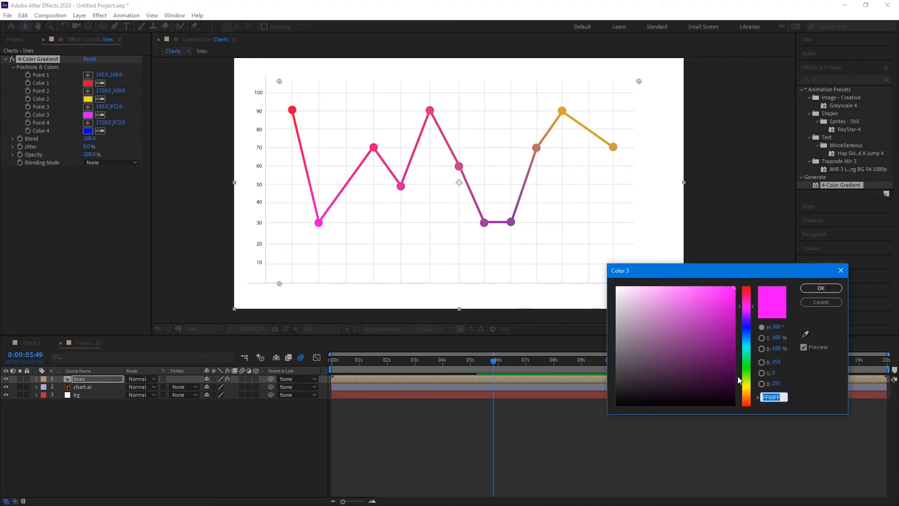
drag(750, 377, 750, 373)
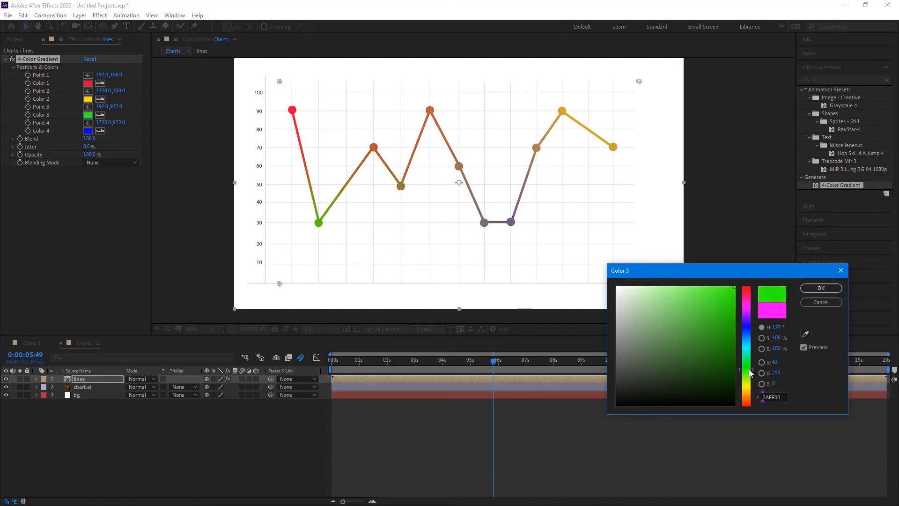
click(822, 288)
click(88, 131)
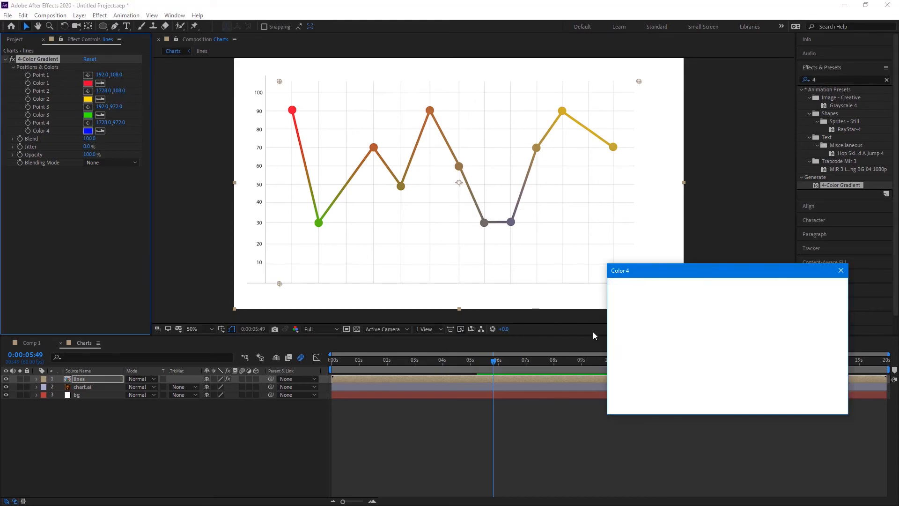
drag(747, 331, 748, 344)
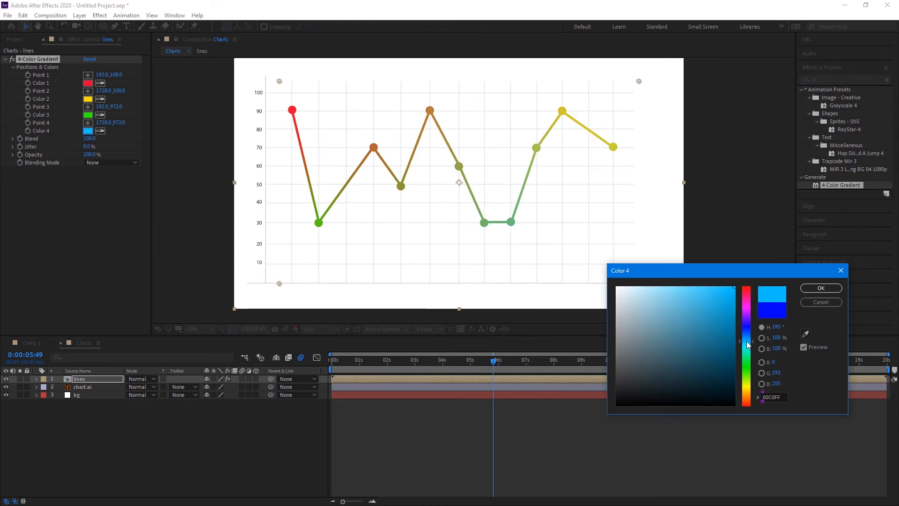
click(821, 287)
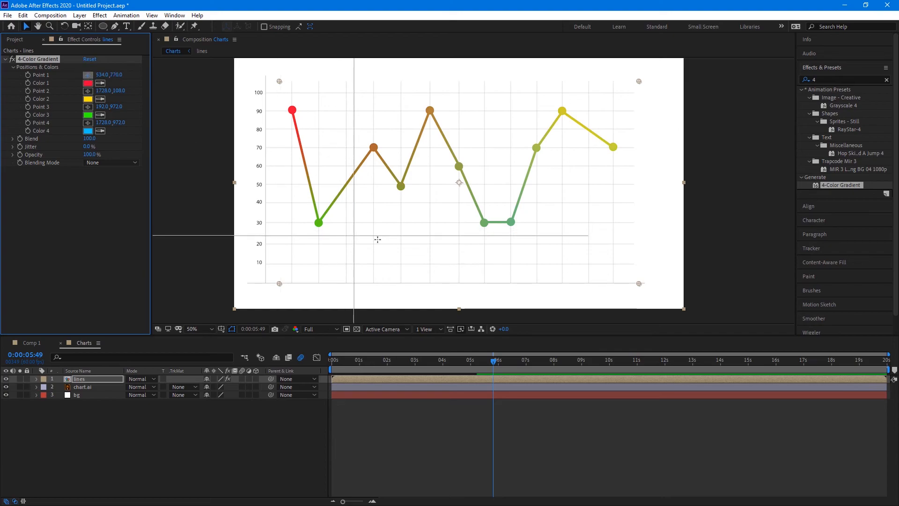
Place the red, yellow, green and cyan gradient points left to right along the chart
click(417, 248)
drag(416, 248, 347, 243)
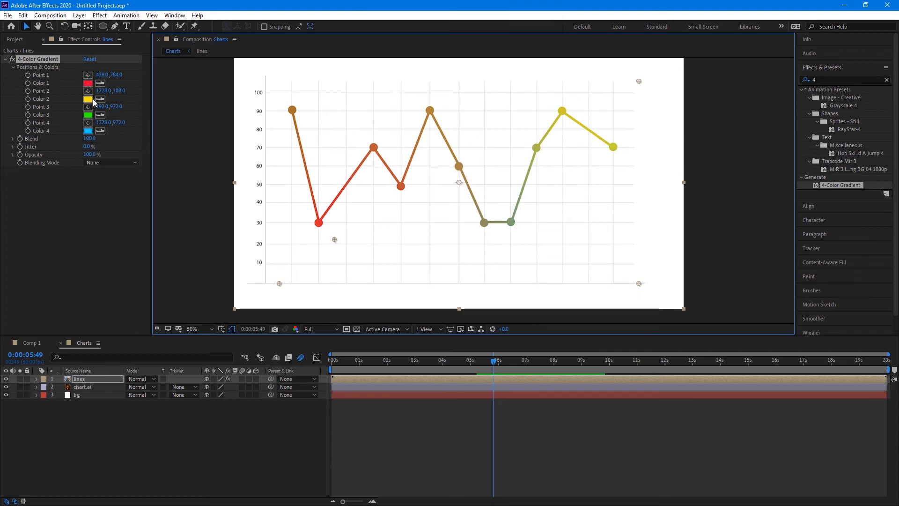
click(88, 91)
click(376, 154)
drag(376, 154, 439, 185)
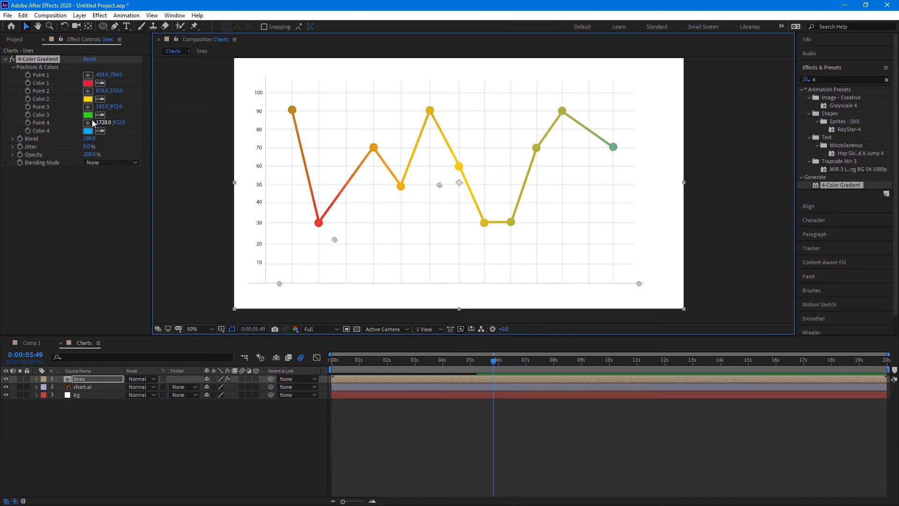
click(88, 107)
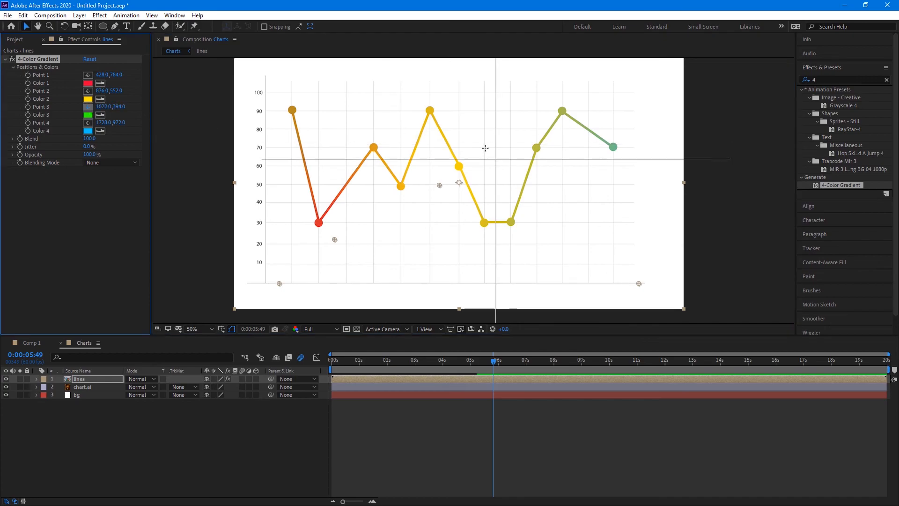
click(485, 148)
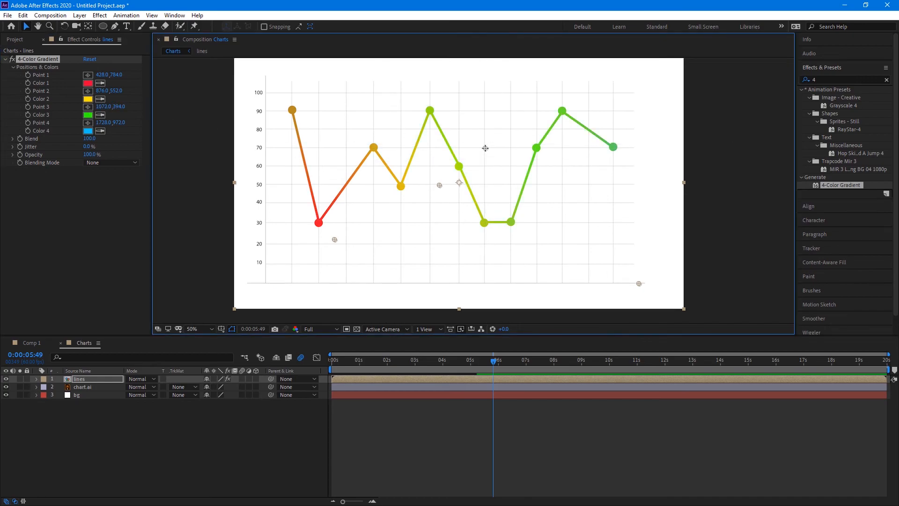
click(88, 123)
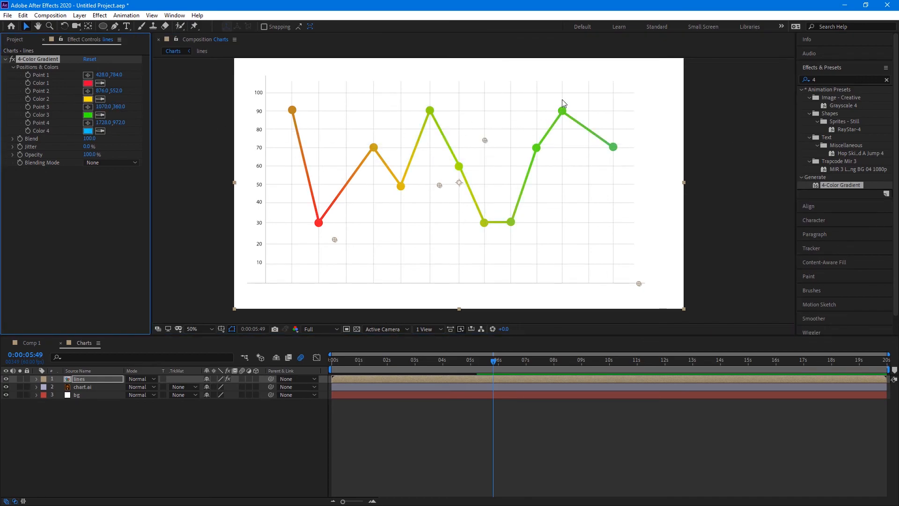
click(87, 122)
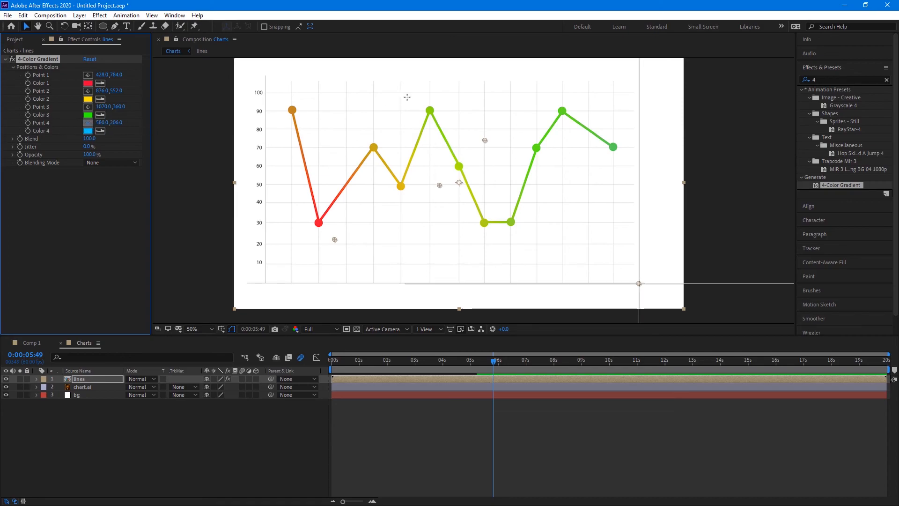
click(576, 90)
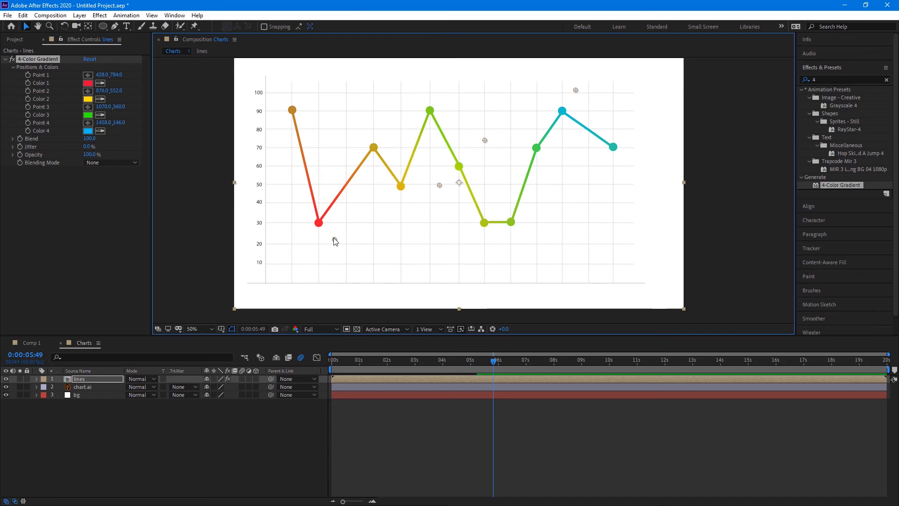
Fine-tune the points to 182,604, 634,434, 1148,400 and 1424,236 on the matching chart spots
mouse_move(335, 241)
mouse_down()
mouse_move(430, 246)
mouse_move(270, 194)
mouse_up()
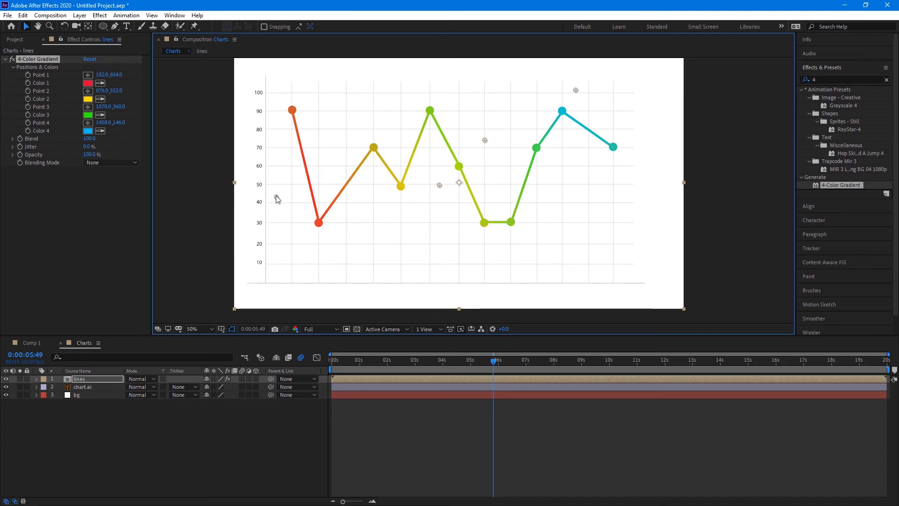
mouse_move(439, 185)
mouse_down()
mouse_move(406, 185)
mouse_move(431, 161)
mouse_up()
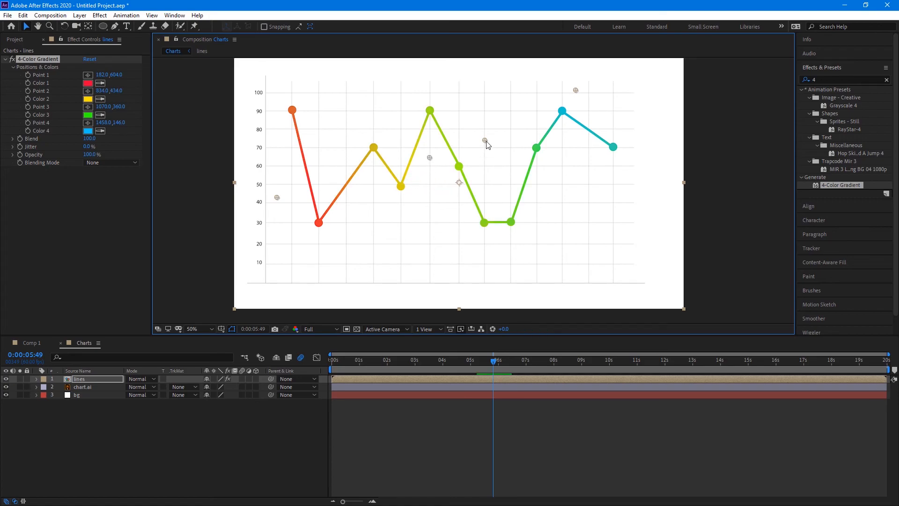
drag(484, 140, 505, 151)
drag(576, 90, 569, 111)
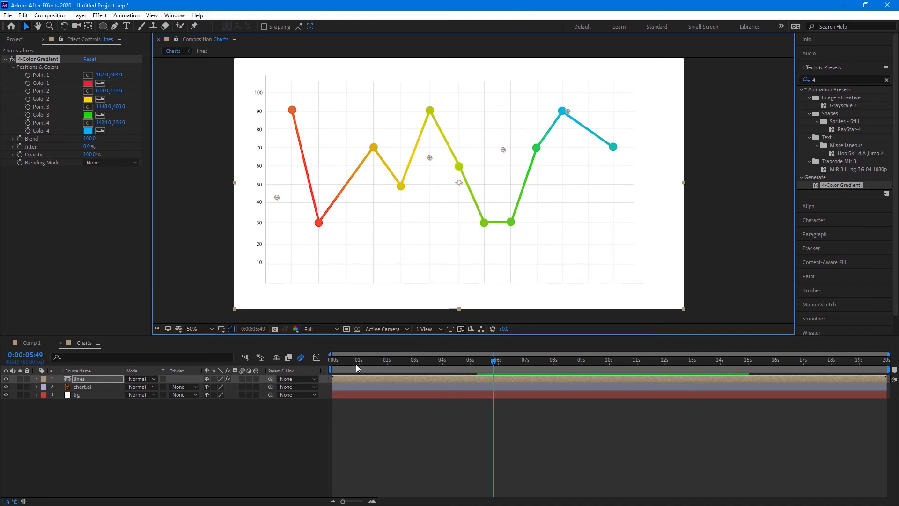
Enable motion blur on all three layers, set Half resolution, end the work area at 10 s, and preview
key(Home)
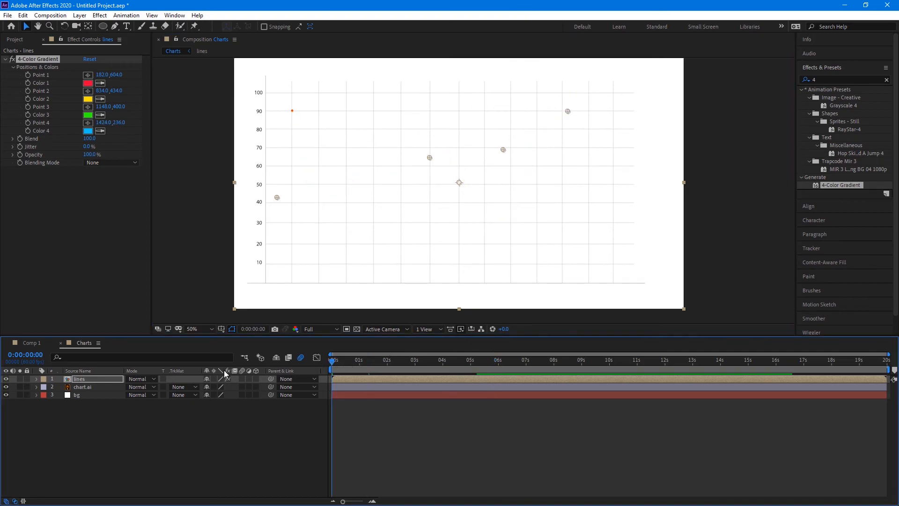
drag(242, 378, 242, 395)
click(322, 329)
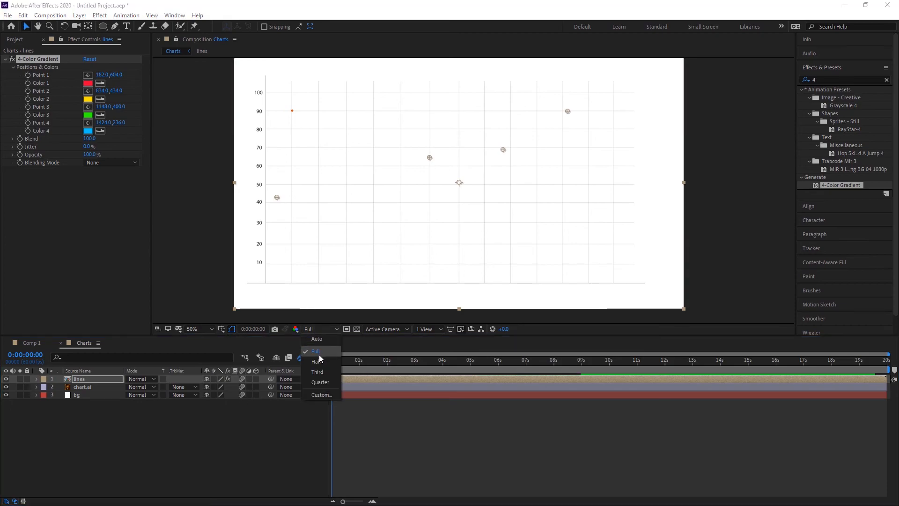
click(317, 361)
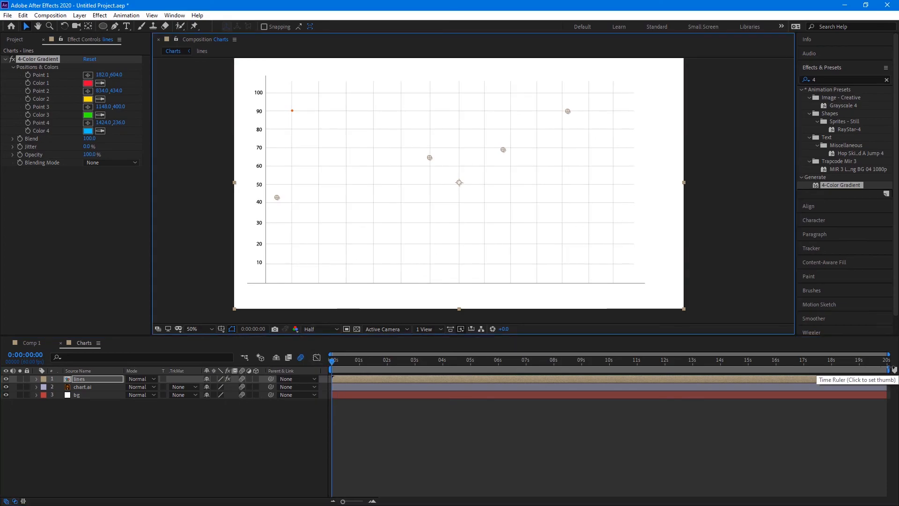
drag(883, 369, 619, 384)
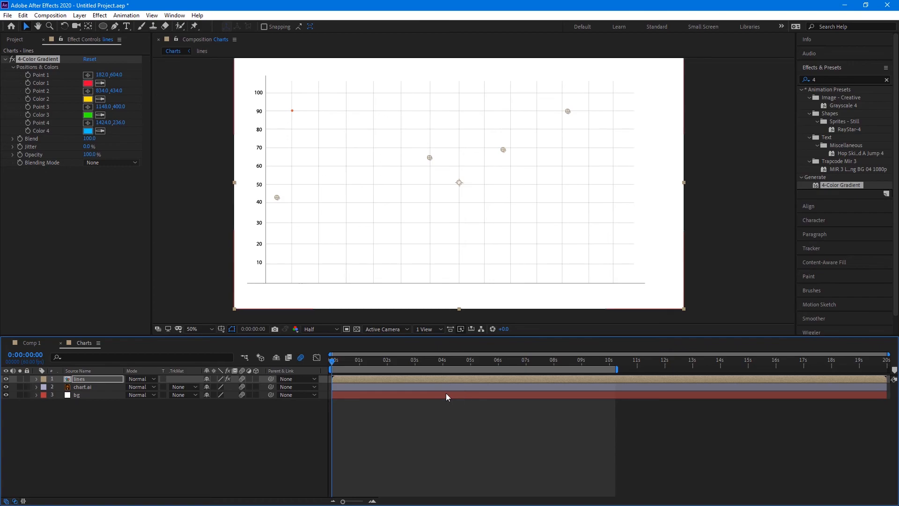
key(space)
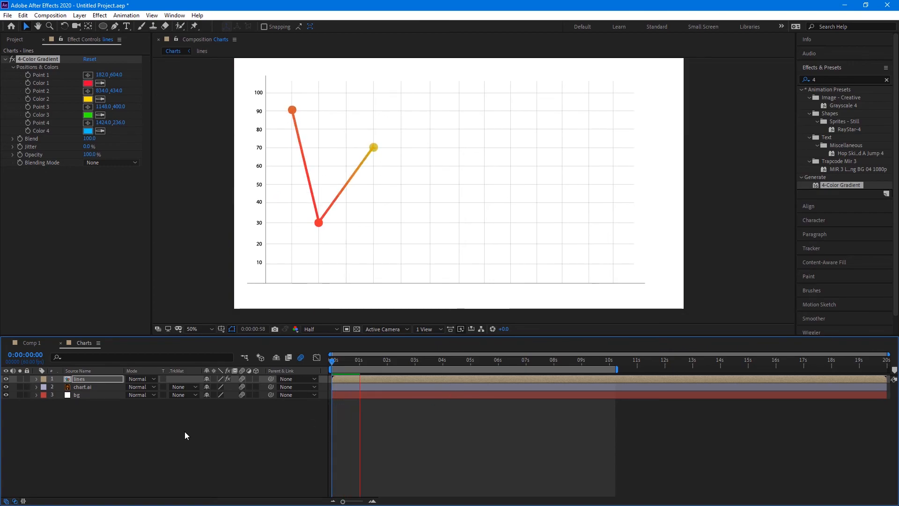